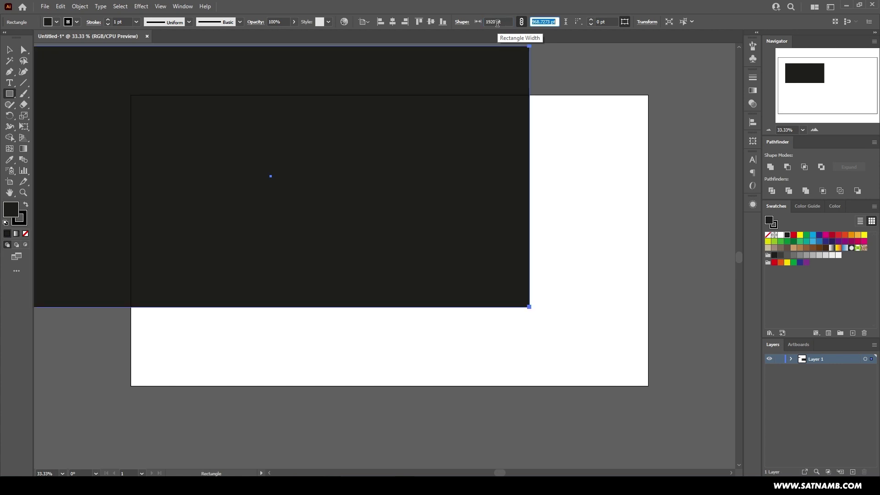
- Resize the rectangle to 1920 by 1080 pt with proportions unlinked and center it on the artboard in both directions
{"action": "type", "text": "1080"}
{"action": "key", "text": "Return"}
{"action": "left_click", "coordinate": [521, 21]}
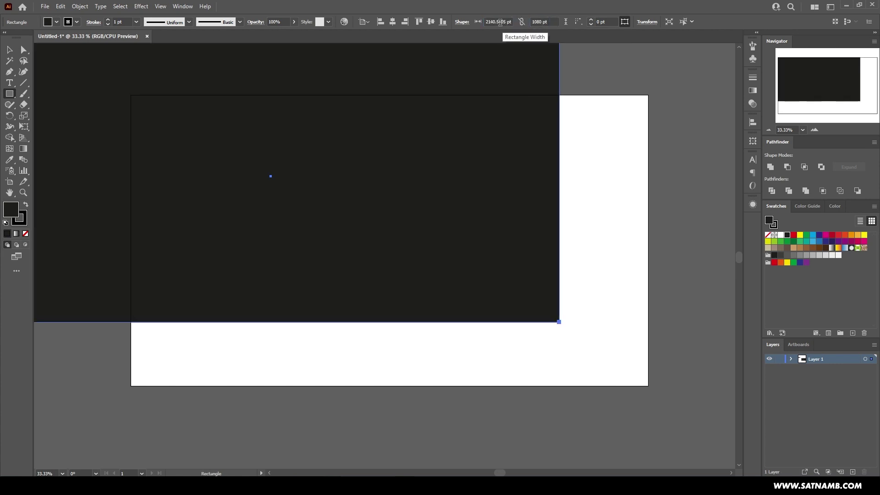
{"action": "left_click", "coordinate": [500, 22]}
{"action": "type", "text": "1920"}
{"action": "key", "text": "Return"}
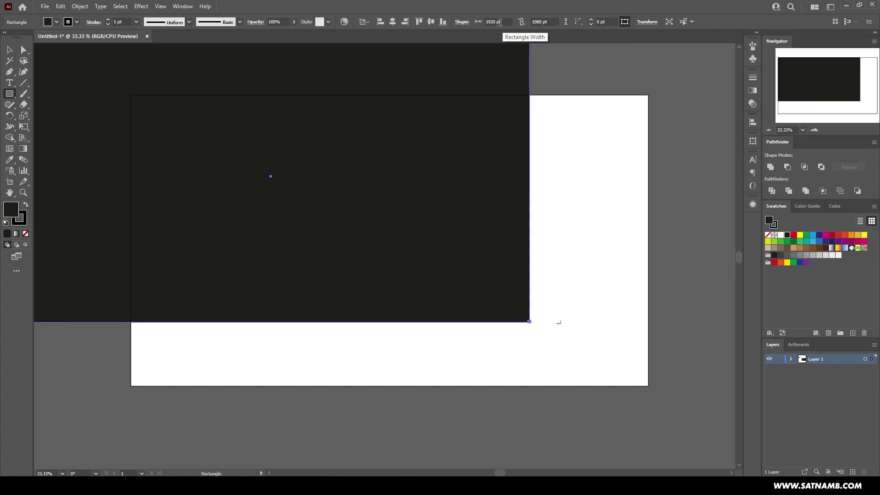
{"action": "left_click", "coordinate": [393, 22]}
{"action": "left_click", "coordinate": [433, 24]}
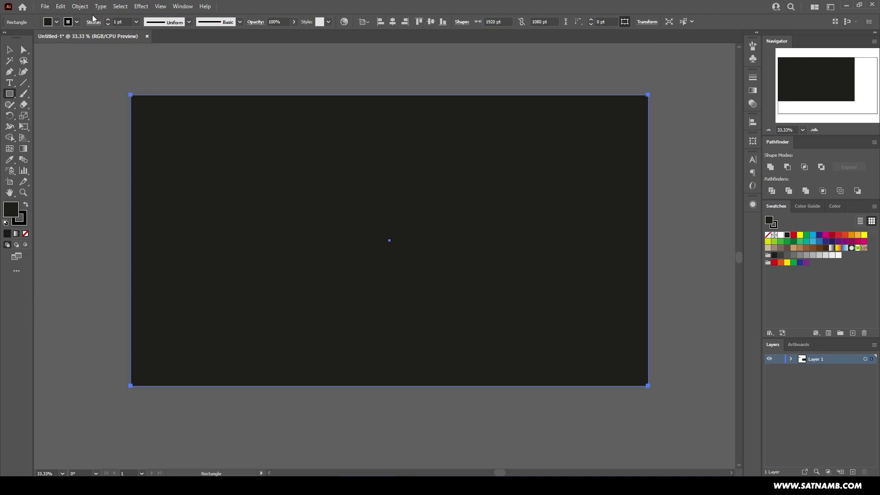
- Split the rectangle into a grid of 9 rows and 16 columns
{"action": "left_click", "coordinate": [61, 6]}
{"action": "mouse_move", "coordinate": [116, 229]}
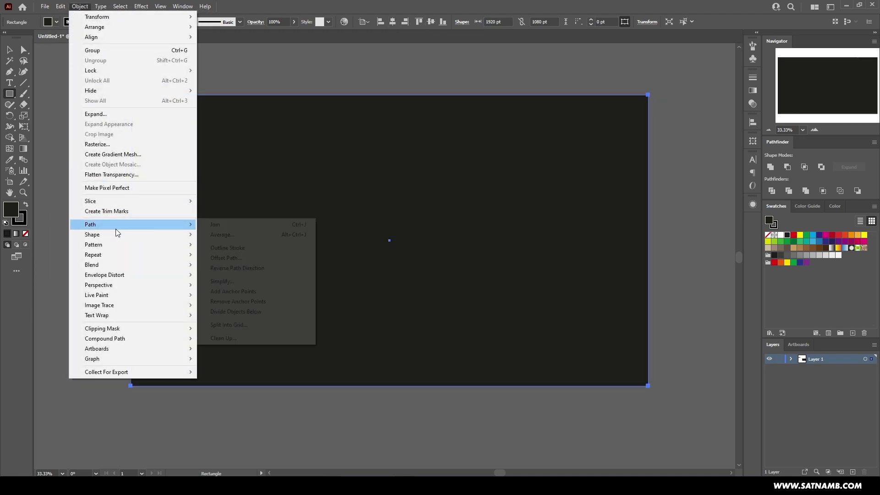
{"action": "left_click", "coordinate": [238, 325]}
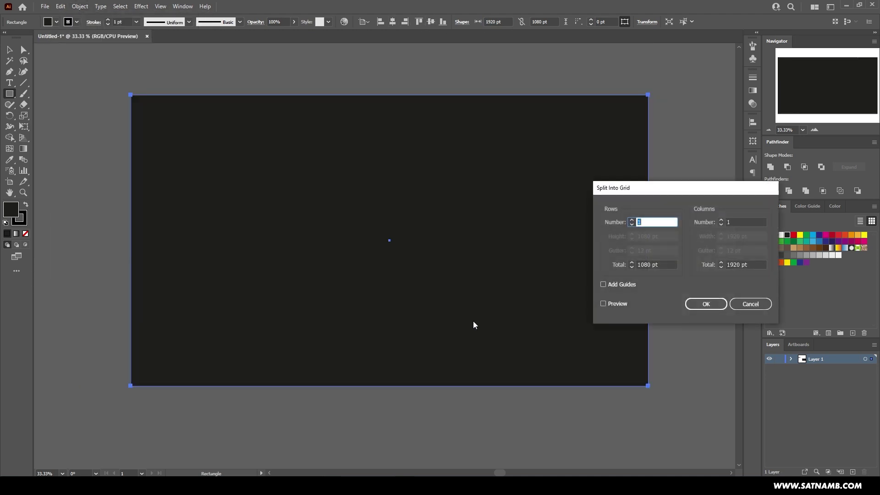
{"action": "type", "text": "9"}
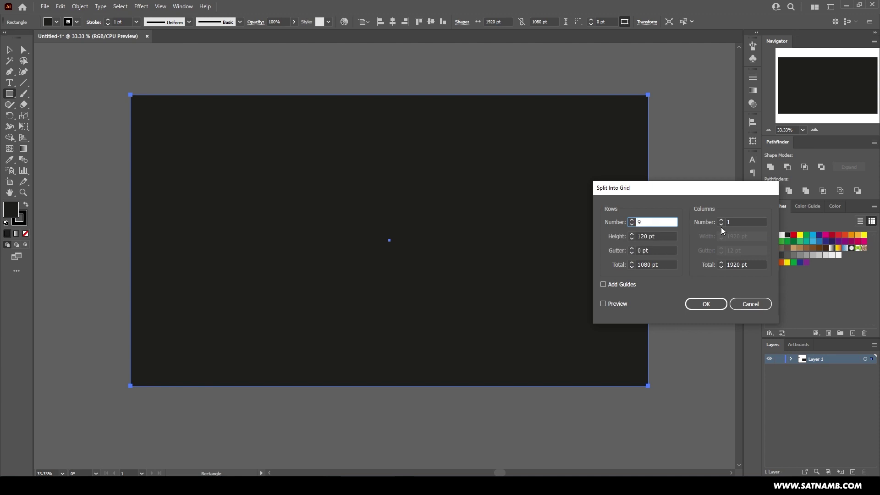
{"action": "key", "text": "Tab"}
{"action": "type", "text": "18"}
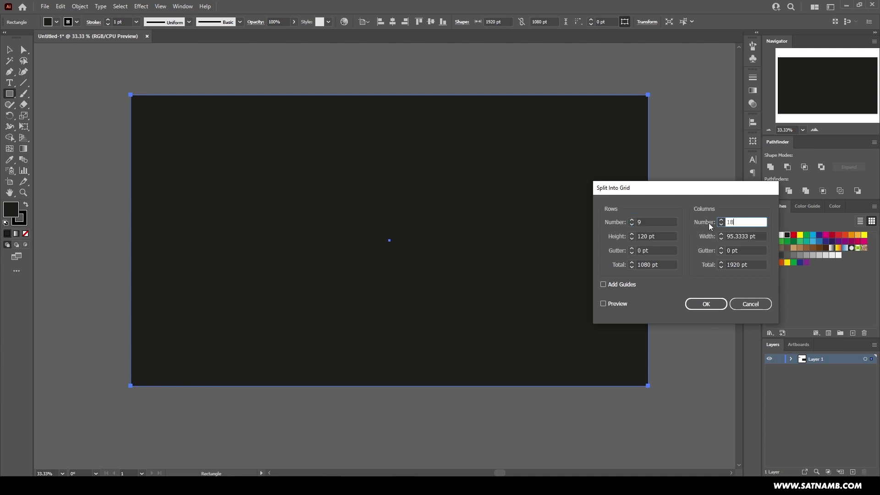
{"action": "key", "text": "Down"}
{"action": "key", "text": "Down"}
{"action": "left_click", "coordinate": [614, 304]}
{"action": "left_click", "coordinate": [623, 307]}
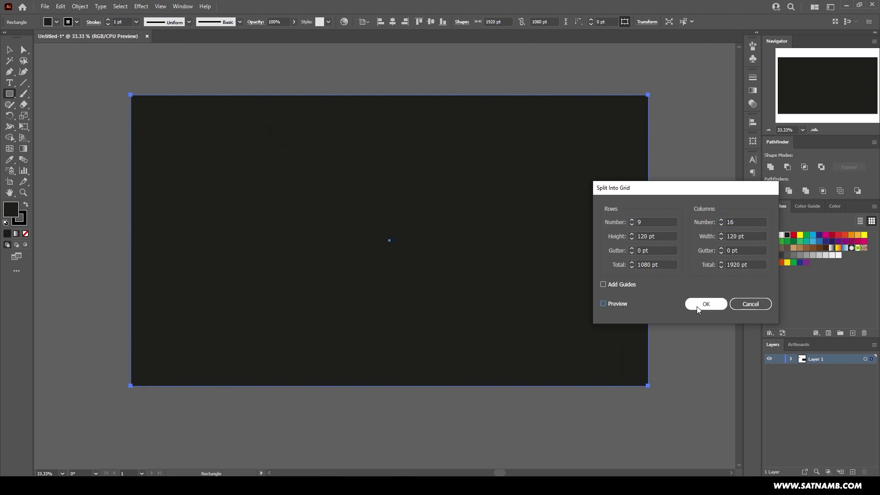
{"action": "left_click", "coordinate": [696, 306]}
- Convert the selected grid cells into guides and deselect them
{"action": "right_click", "coordinate": [545, 302]}
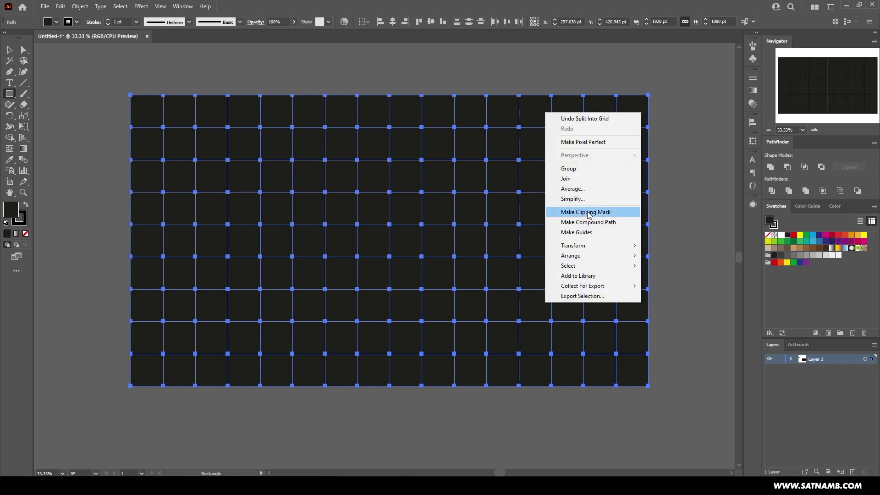
{"action": "left_click", "coordinate": [590, 232]}
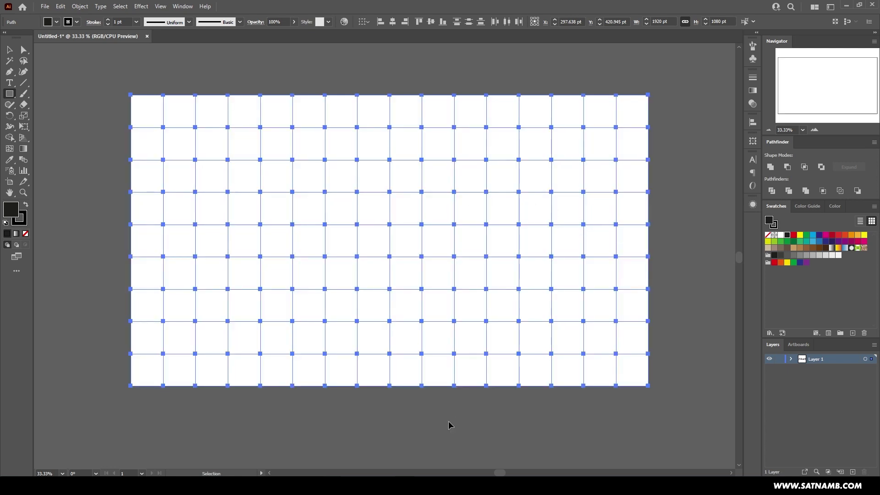
{"action": "right_click", "coordinate": [417, 367]}
{"action": "left_click", "coordinate": [456, 406]}
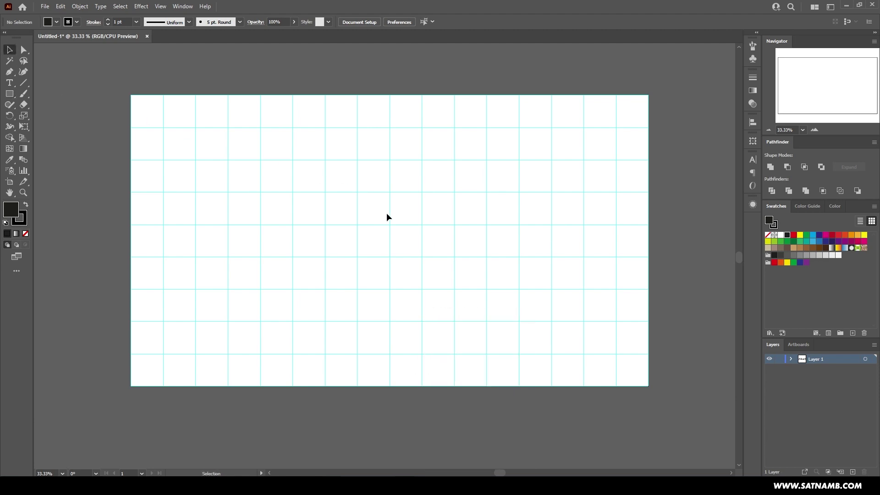
- Add the point text "NEON-RICE" near the middle of the artboard
{"action": "key", "text": "t"}
{"action": "left_click", "coordinate": [343, 243]}
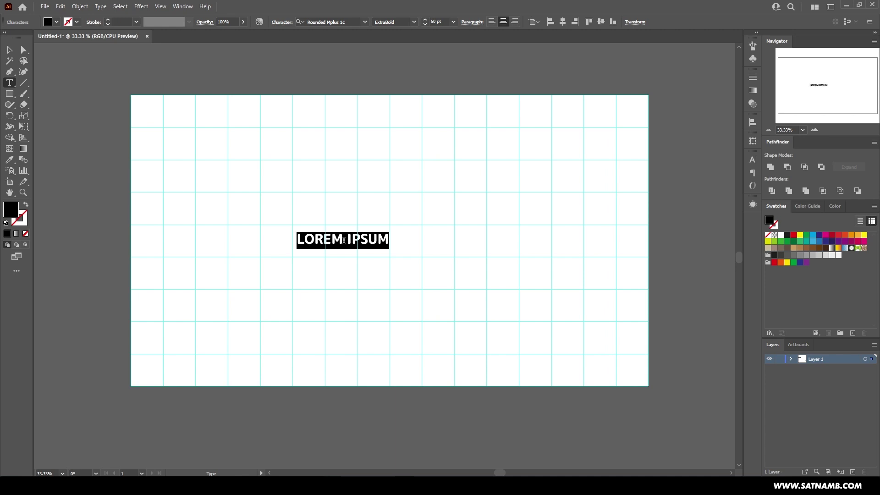
{"action": "type", "text": "RICE"}
{"action": "key", "text": "BackSpace"}
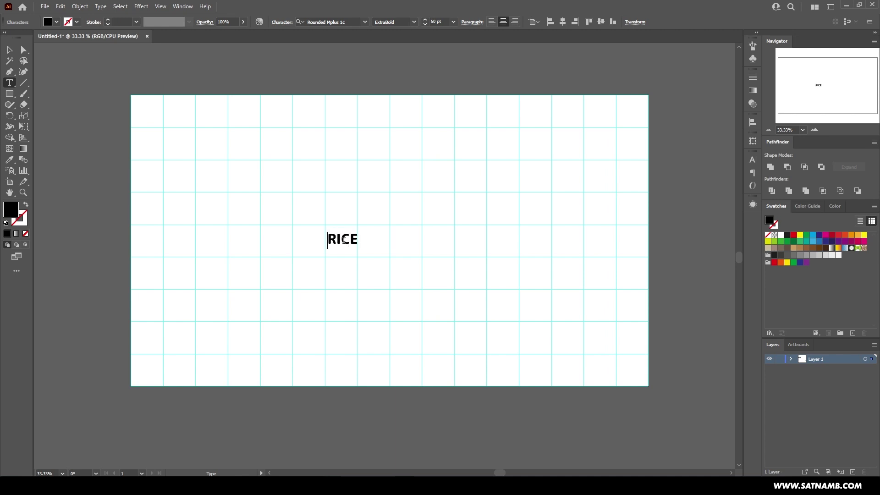
{"action": "type", "text": "NEON"}
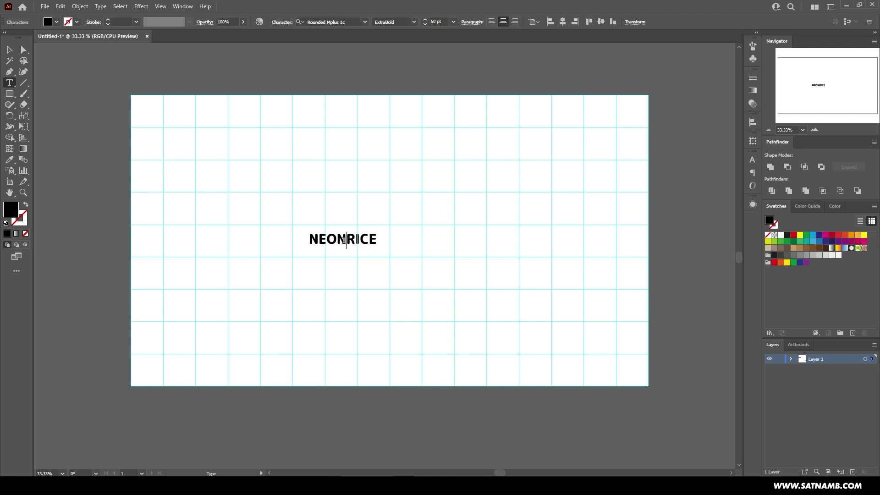
{"action": "type", "text": "-"}
- Set the font size of the whole NEON-RICE text to 200 pt
{"action": "key", "text": "ctrl+a"}
{"action": "left_click", "coordinate": [454, 22]}
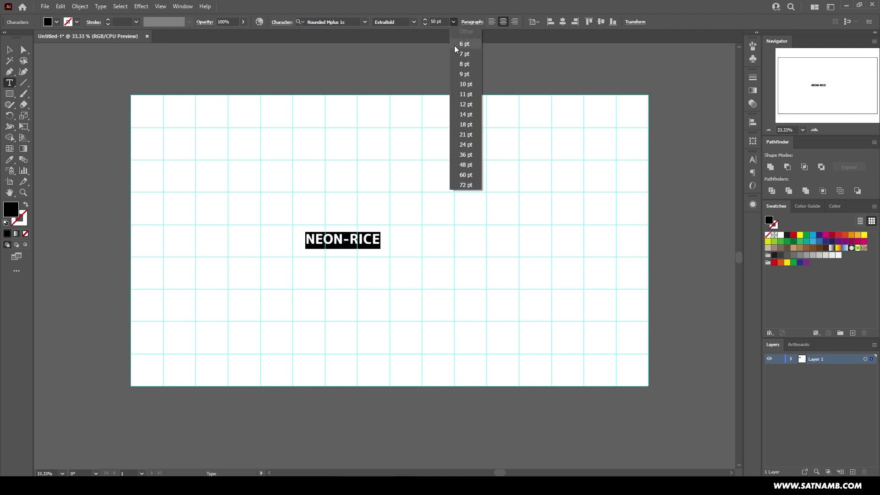
{"action": "left_click", "coordinate": [438, 22]}
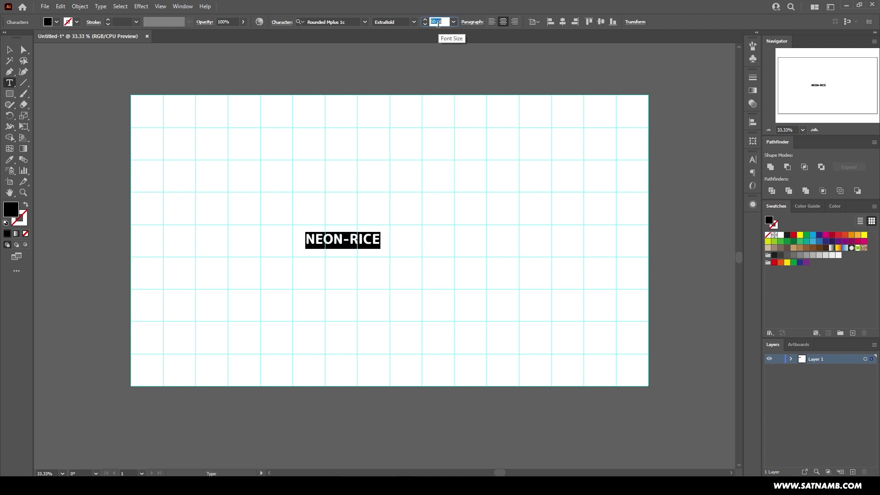
{"action": "key", "text": "Return"}
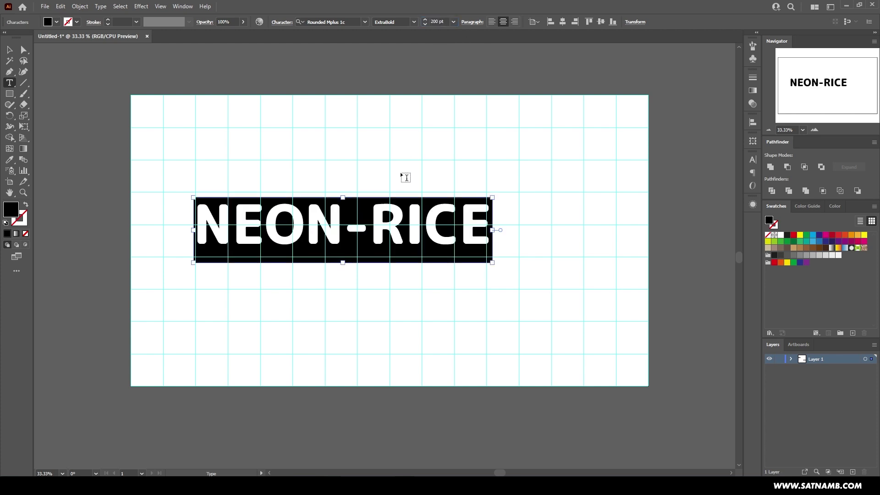
- Widen the tracking of the NEON-RICE text and center it horizontally on the artboard
{"action": "key", "text": "alt+Right"}
{"action": "key", "text": "alt+Right"}
{"action": "key", "text": "alt+Right"}
{"action": "key", "text": "alt+Right"}
{"action": "key", "text": "alt+Right"}
{"action": "key", "text": "alt+Right"}
{"action": "key", "text": "alt+Right"}
{"action": "key", "text": "alt+Right"}
{"action": "key", "text": "alt+Right"}
{"action": "key", "text": "alt+Right"}
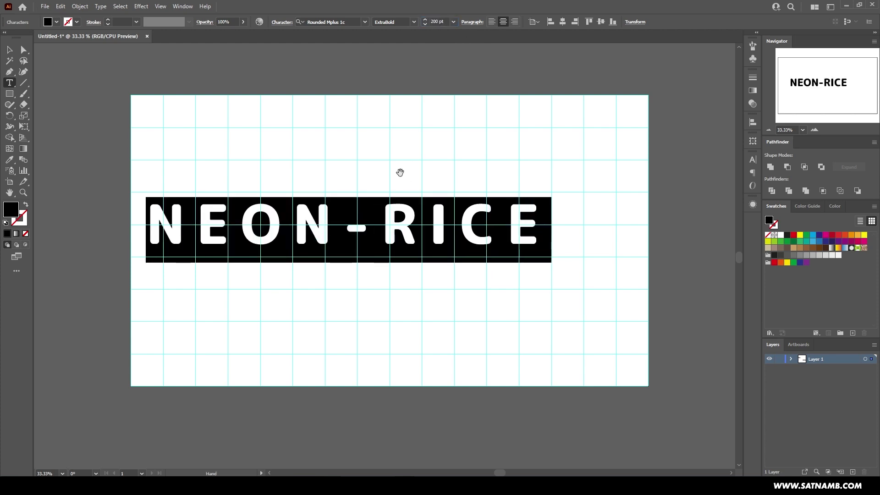
{"action": "key", "text": "alt+Left"}
{"action": "key", "text": "alt+Left"}
{"action": "key", "text": "alt+Left"}
{"action": "key", "text": "alt+Right"}
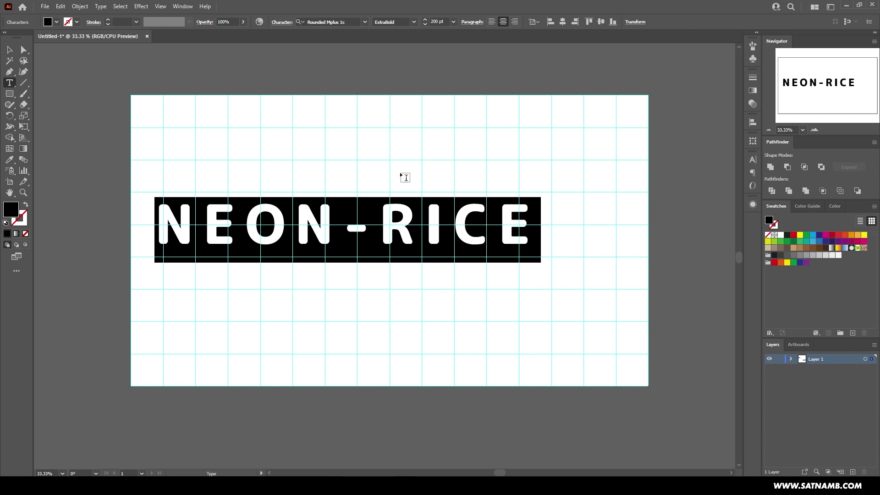
{"action": "key", "text": "Escape"}
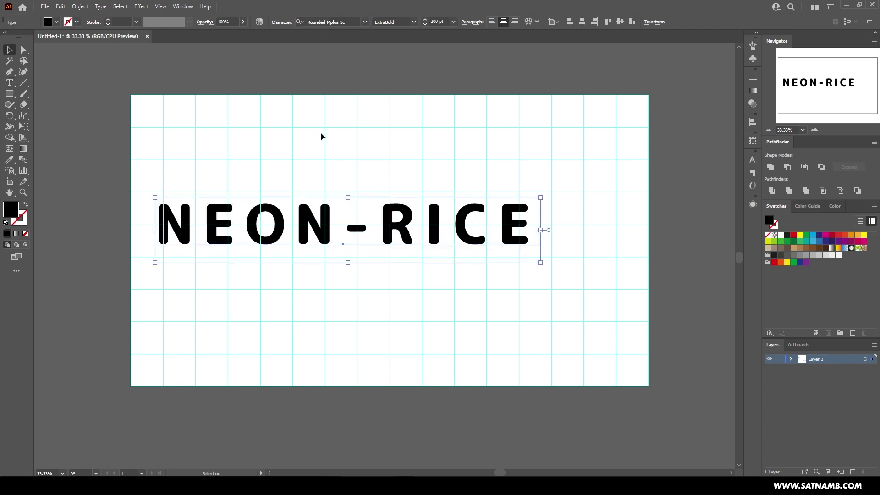
{"action": "left_click", "coordinate": [580, 23]}
- Try to scale up the NEON-RICE text slightly by its bounding box, and undo the scaling
{"action": "scroll", "coordinate": [518, 232], "scroll_direction": "up", "scroll_amount": 1}
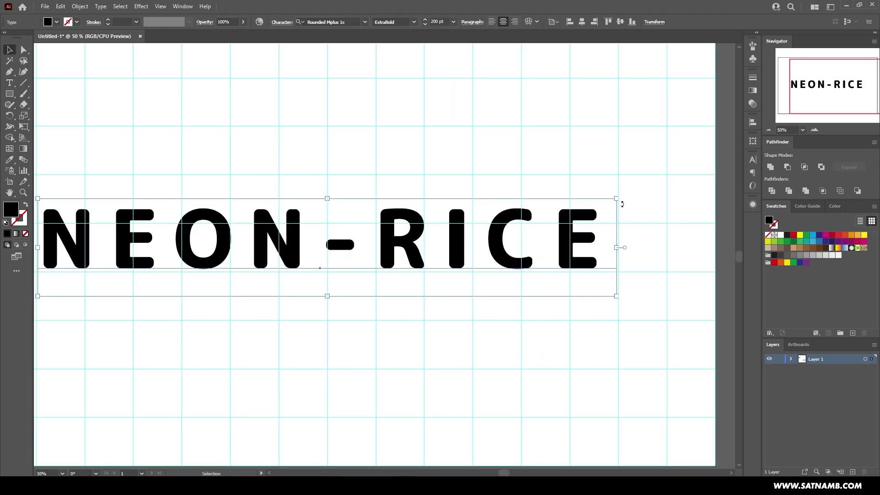
{"action": "left_click_drag", "start_coordinate": [616, 199], "coordinate": [635, 182]}
{"action": "scroll", "coordinate": [617, 183], "scroll_direction": "down", "scroll_amount": 1}
{"action": "key", "text": "ctrl+z"}
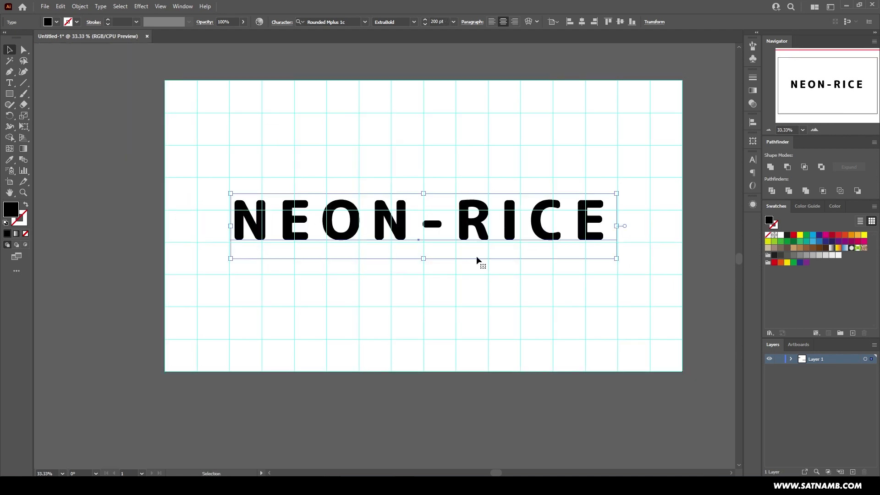
- Fine-tune the tracking of the whole NEON-RICE text so the letters sit slightly wider apart
{"action": "left_click", "coordinate": [477, 257]}
{"action": "left_click", "coordinate": [421, 226]}
{"action": "double_click", "coordinate": [419, 224]}
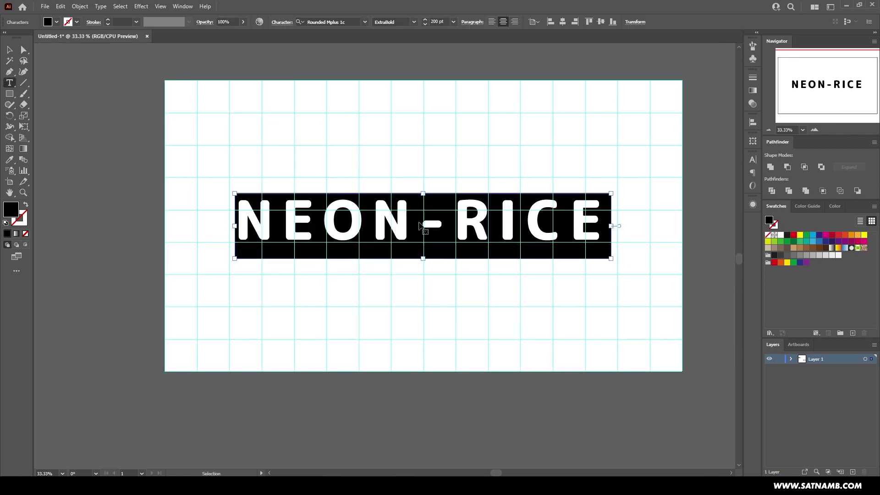
{"action": "key", "text": "alt+Left"}
{"action": "key", "text": "alt+Right"}
{"action": "key", "text": "alt+Right"}
{"action": "key", "text": "alt+Right"}
{"action": "key", "text": "alt+Right"}
{"action": "key", "text": "alt+Right"}
{"action": "key", "text": "alt+Right"}
{"action": "key", "text": "alt+Right"}
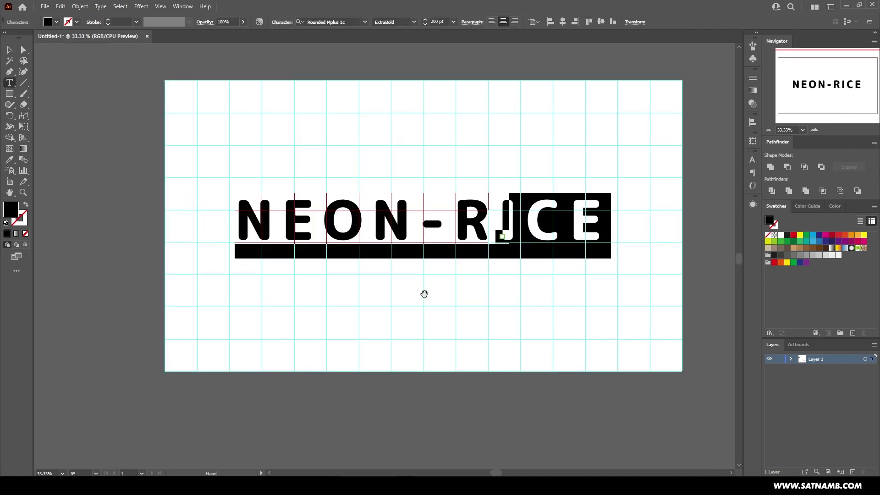
- Tighten the letter spacing around the hyphen between NEON and RICE, and leave text editing with nothing selected
{"action": "key", "text": "Escape"}
{"action": "left_click", "coordinate": [456, 226]}
{"action": "key", "text": "shift+Left"}
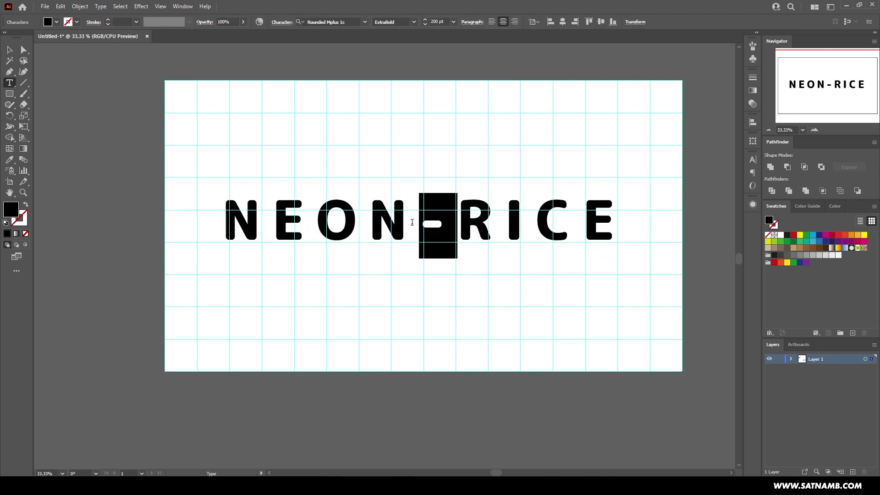
{"action": "left_click", "coordinate": [456, 226]}
{"action": "key", "text": "shift+Left"}
{"action": "key", "text": "shift+Left"}
{"action": "key", "text": "shift+Right"}
{"action": "key", "text": "alt+Left"}
{"action": "key", "text": "alt+Left"}
{"action": "key", "text": "alt+Left"}
{"action": "key", "text": "alt+Left"}
{"action": "key", "text": "alt+Left"}
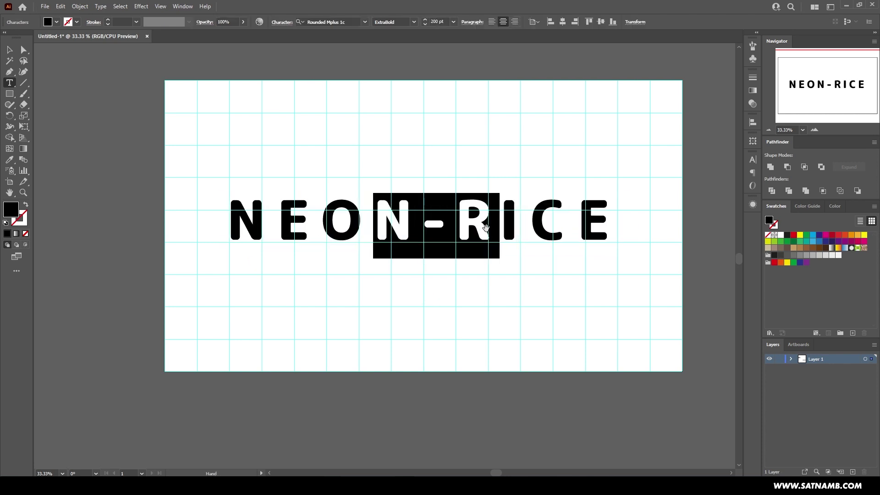
{"action": "key", "text": "Escape"}
{"action": "key", "text": "ctrl+shift+a"}
{"action": "key", "text": "v"}
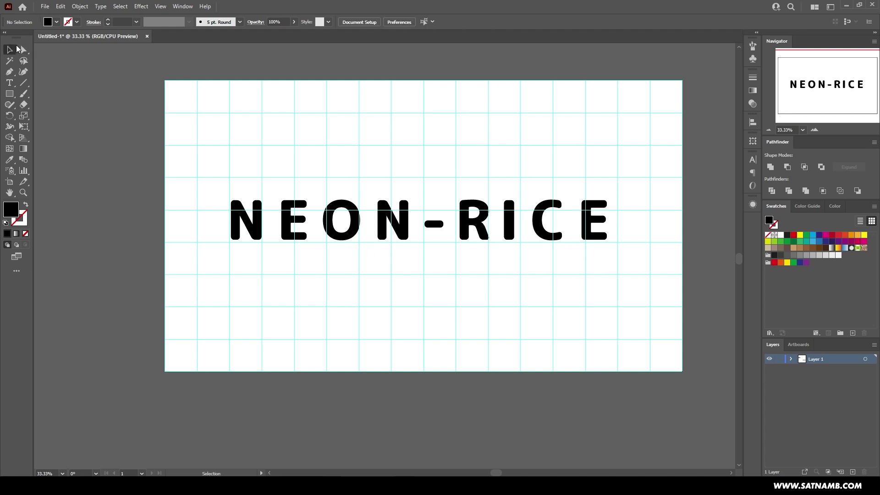
- Hide the guides and expand the NEON-RICE text's object and fill into outline shapes
{"action": "left_click", "coordinate": [477, 231]}
{"action": "key", "text": "ctrl+apostrophe"}
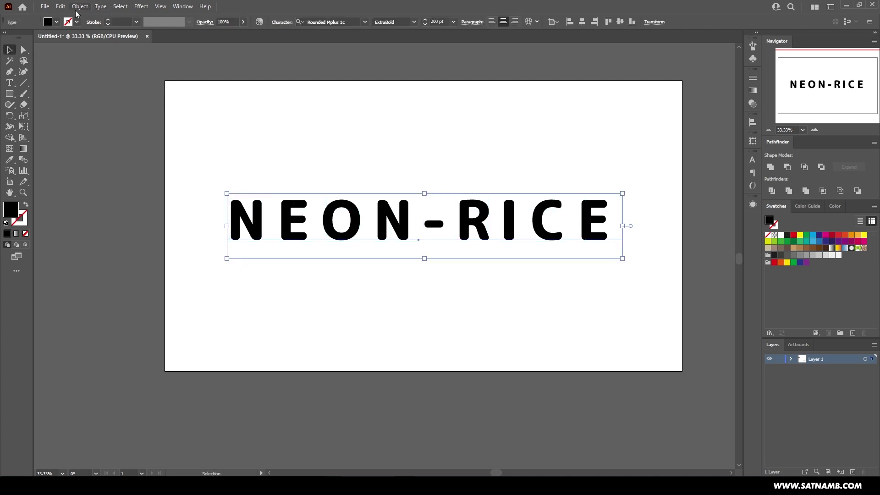
{"action": "left_click", "coordinate": [79, 7]}
{"action": "left_click", "coordinate": [98, 112]}
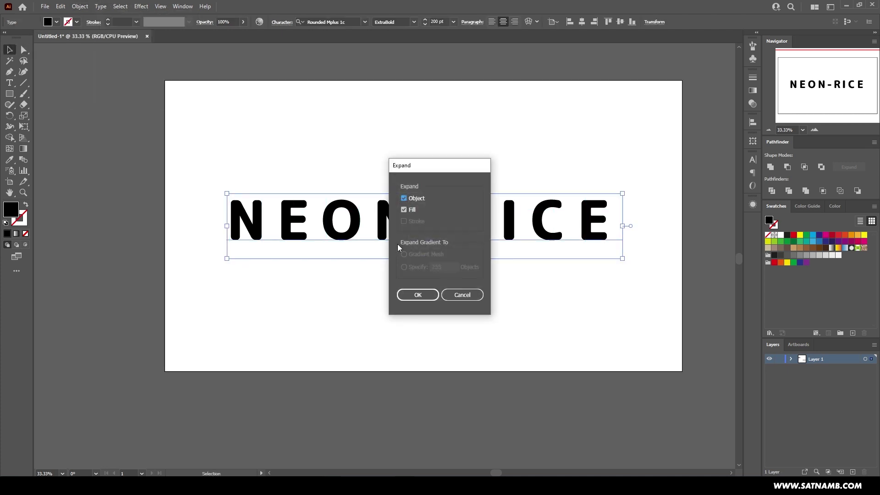
{"action": "left_click", "coordinate": [417, 295]}
{"action": "key", "text": "ctrl+shift+a"}
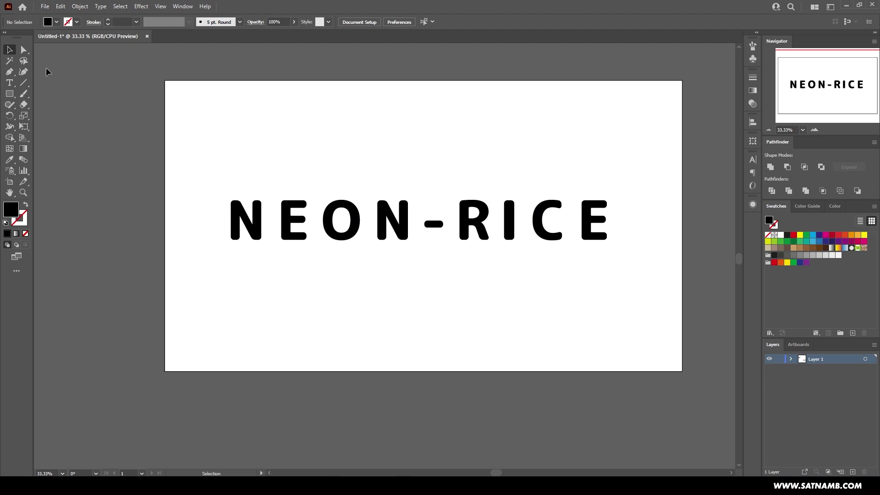
- Swap the fill and stroke of the expanded lettering and set its stroke weight to 10 pt
{"action": "left_click_drag", "start_coordinate": [210, 185], "coordinate": [661, 317]}
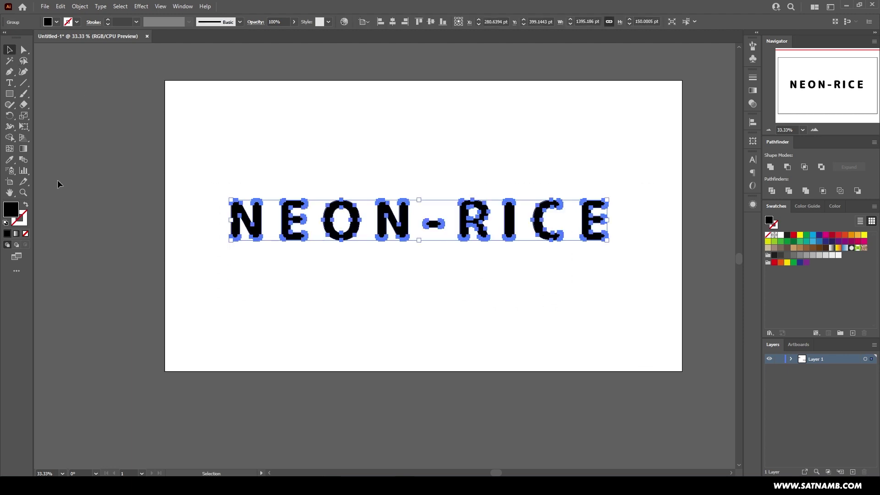
{"action": "left_click", "coordinate": [25, 206]}
{"action": "left_click", "coordinate": [136, 22]}
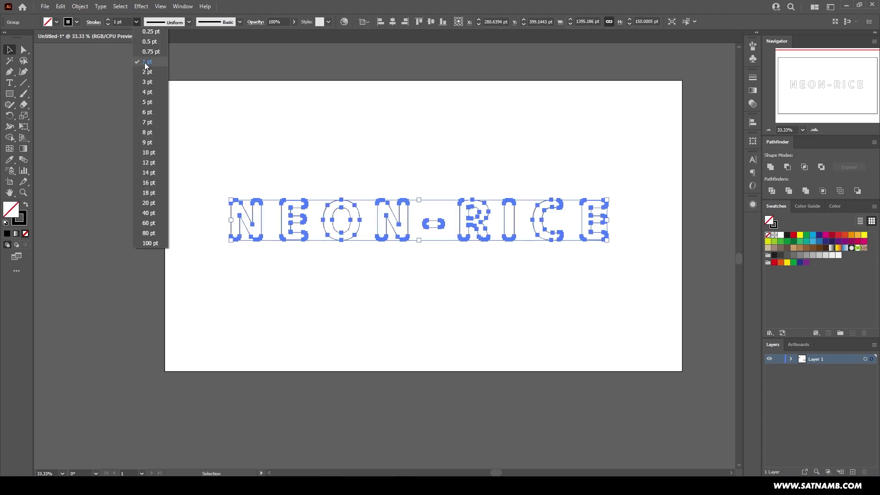
{"action": "left_click", "coordinate": [160, 151]}
{"action": "key", "text": "ctrl+shift+a"}
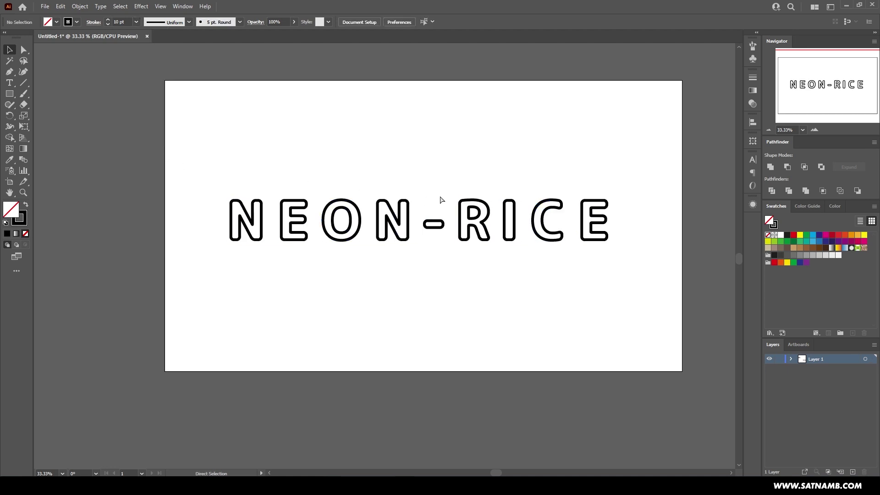
- Align the stroke of all the NEON-RICE letter shapes to the outside
{"action": "left_click_drag", "start_coordinate": [154, 154], "coordinate": [619, 320]}
{"action": "left_click", "coordinate": [93, 22]}
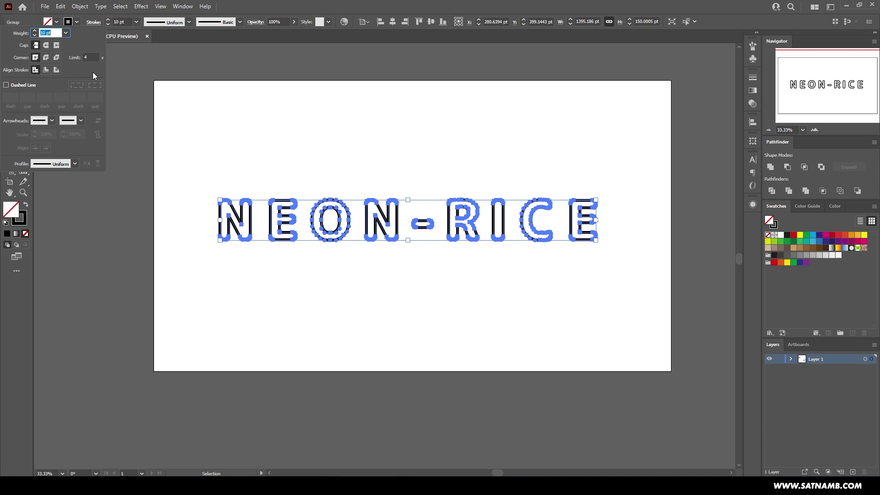
{"action": "left_click", "coordinate": [56, 70]}
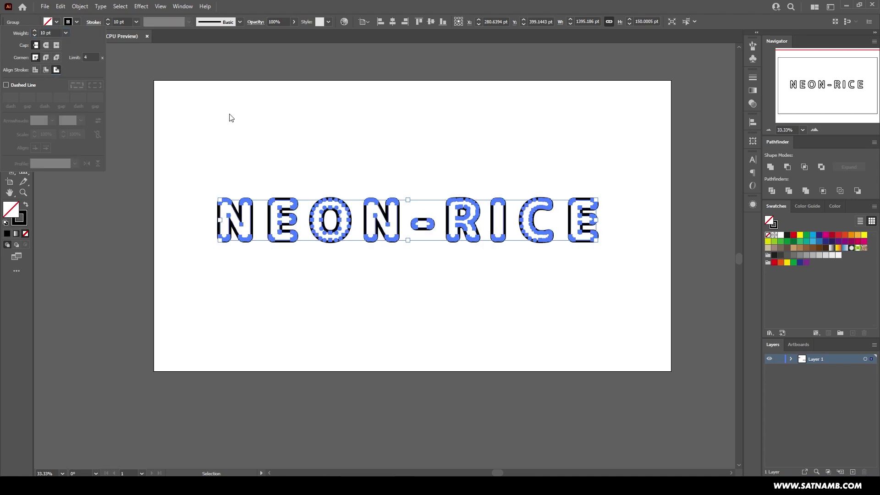
- Deselect the lettering and add a text line above NEON-RICE reading 遅くまで開く, copied from the Notepad notes
{"action": "left_click", "coordinate": [269, 169]}
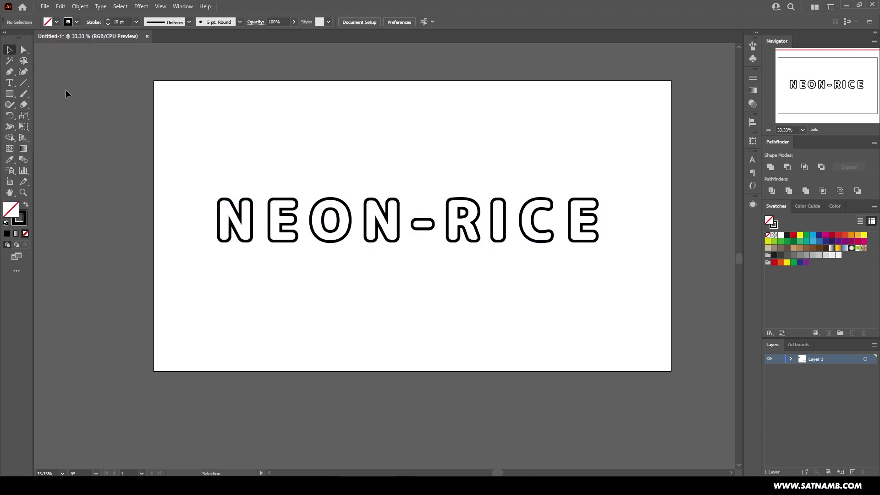
{"action": "key", "text": "a"}
{"action": "scroll", "coordinate": [364, 168], "scroll_direction": "right", "scroll_amount": 1}
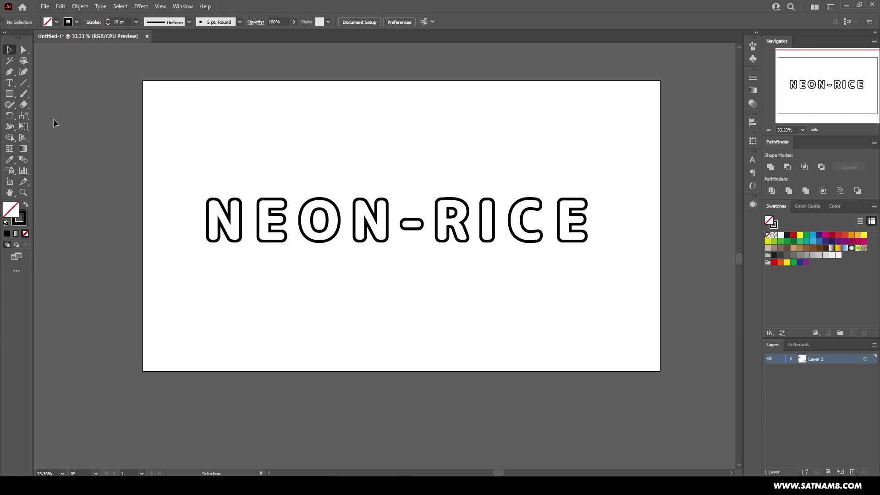
{"action": "key", "text": "t"}
{"action": "left_click", "coordinate": [308, 165]}
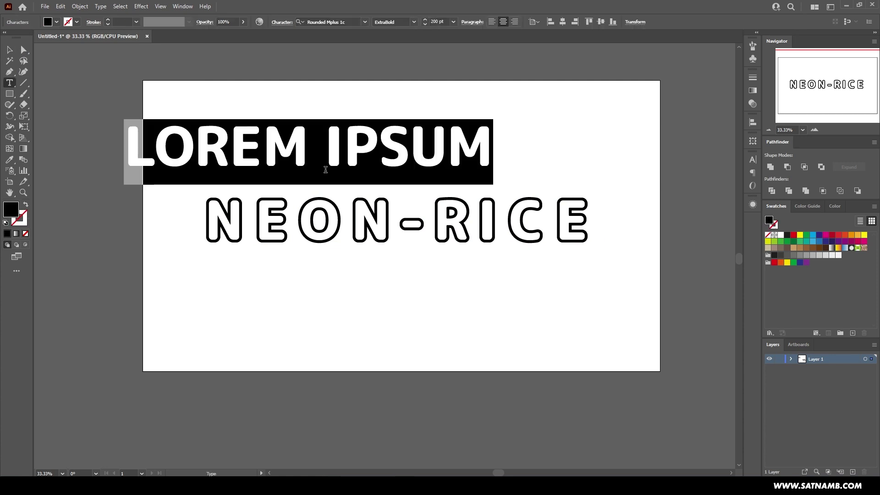
{"action": "key", "text": "alt+Tab"}
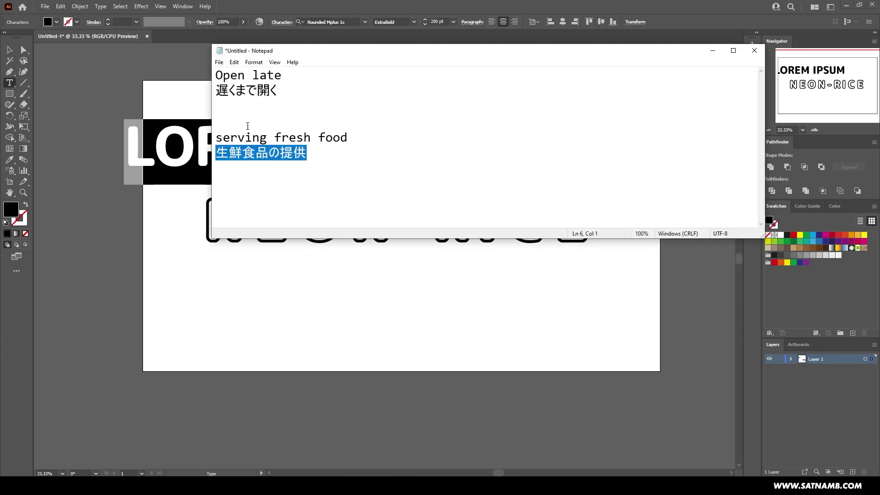
{"action": "left_click_drag", "start_coordinate": [278, 90], "coordinate": [214, 90]}
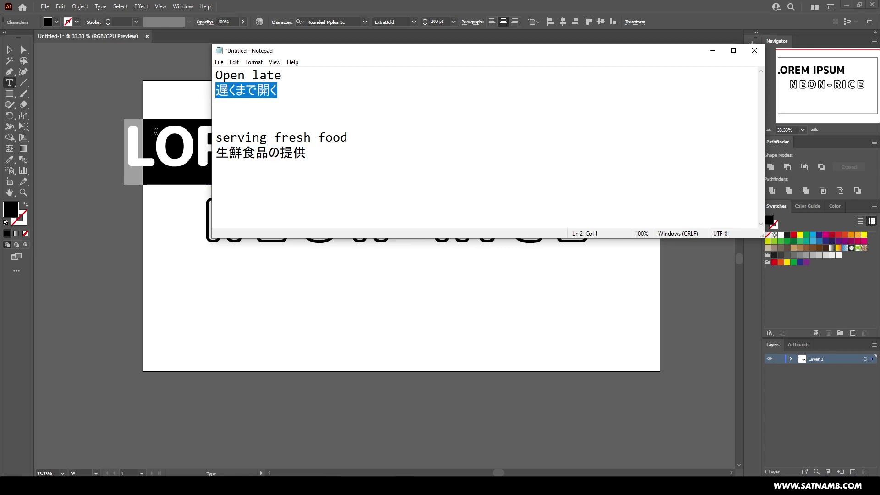
{"action": "key", "text": "ctrl+c"}
{"action": "key", "text": "alt+Tab"}
{"action": "key", "text": "ctrl+v"}
{"action": "key", "text": "Escape"}
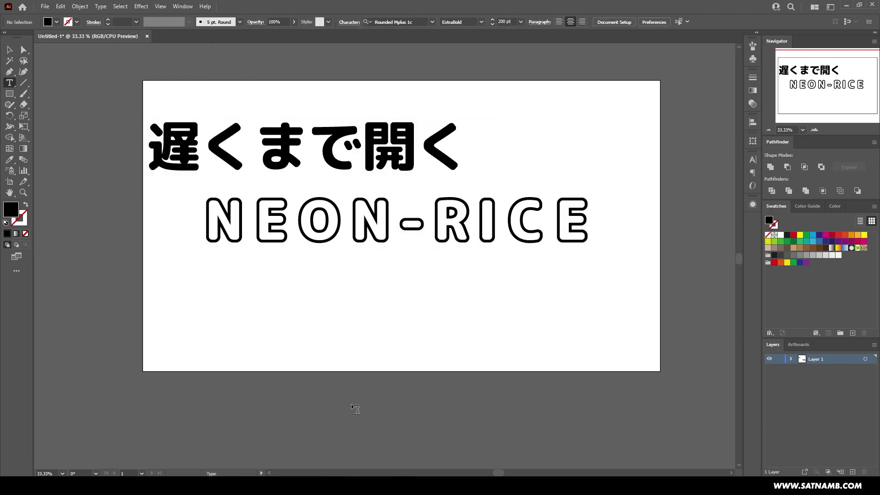
- Scale the 遅くまで開く line down to about 73 pt above NEON-RICE and place a copy of it below the lettering
{"action": "left_click_drag", "start_coordinate": [376, 173], "coordinate": [481, 191]}
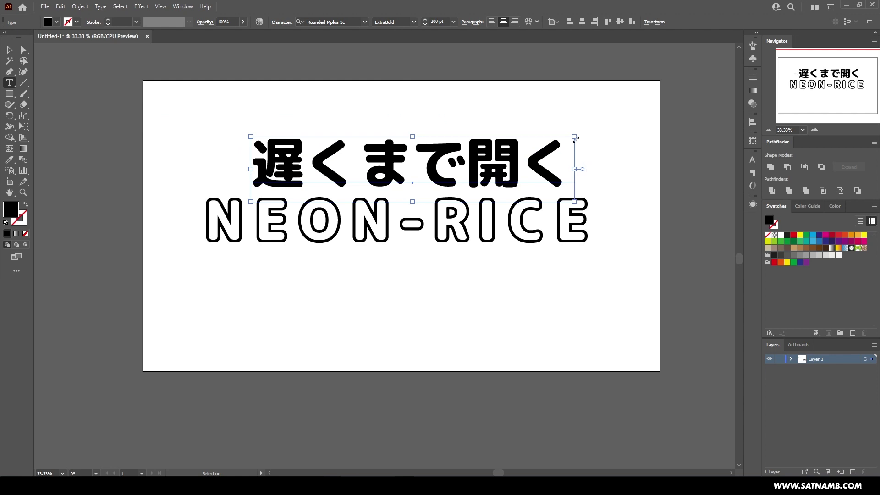
{"action": "left_click_drag", "start_coordinate": [570, 138], "coordinate": [456, 280]}
- Replace the lower copy's text with 生鮮食品の提供, copied from the Notepad notes
{"action": "key", "text": "alt+Tab"}
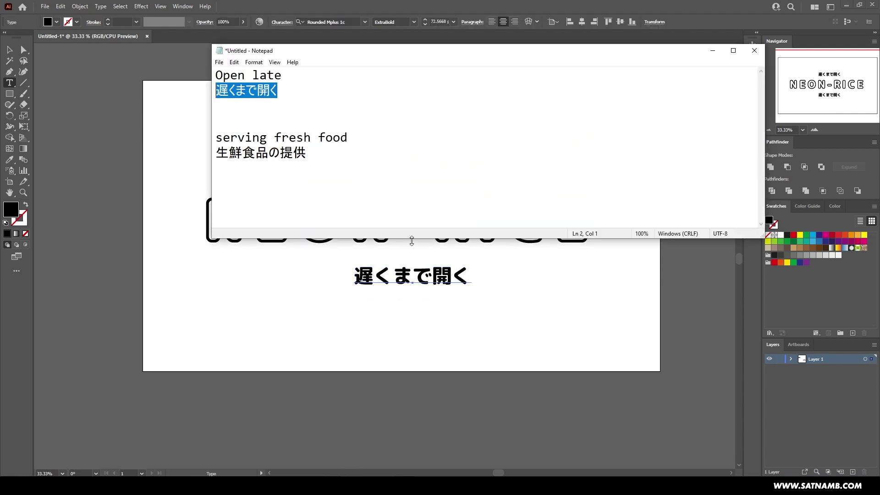
{"action": "left_click_drag", "start_coordinate": [310, 156], "coordinate": [210, 147]}
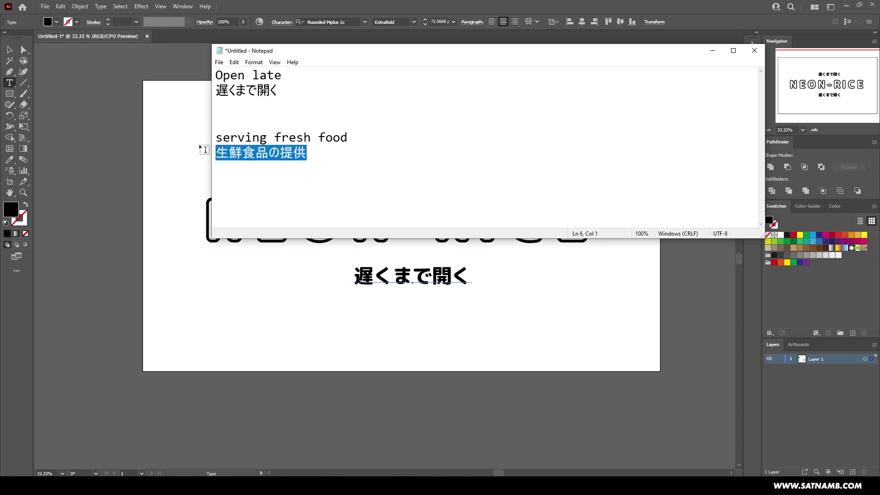
{"action": "key", "text": "ctrl+c"}
{"action": "key", "text": "alt+Tab"}
{"action": "left_click", "coordinate": [386, 279], "text": "ctrl"}
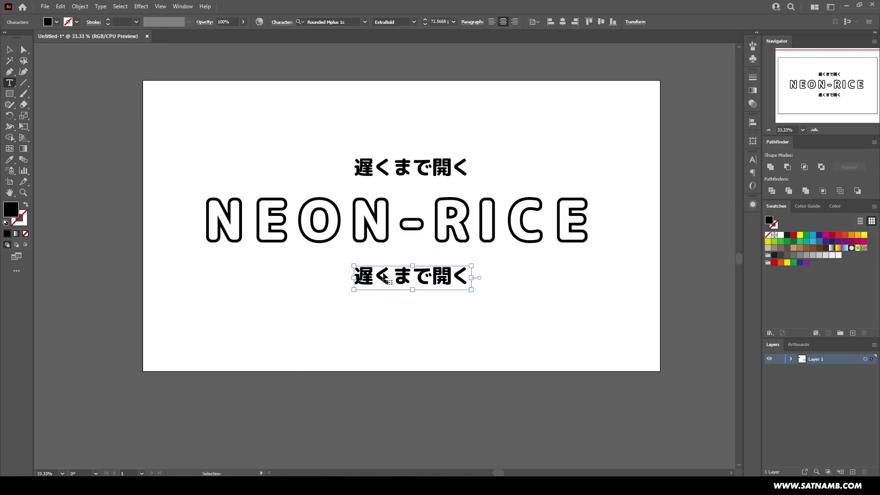
{"action": "left_click", "coordinate": [386, 279]}
{"action": "key", "text": "ctrl+a"}
{"action": "key", "text": "ctrl+v"}
{"action": "left_click", "coordinate": [361, 325], "text": "ctrl"}
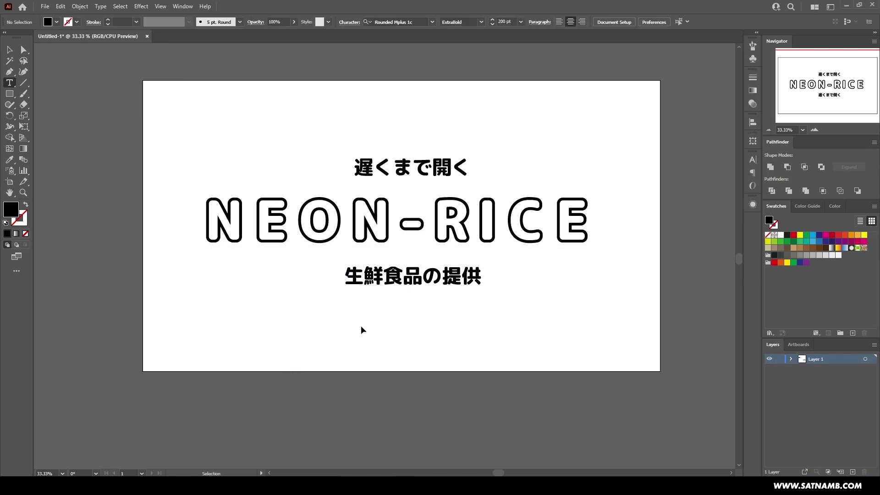
- Center both Japanese lines and the NEON-RICE lettering horizontally on the artboard
{"action": "left_click", "coordinate": [424, 281], "text": "ctrl"}
{"action": "left_click", "coordinate": [414, 174], "text": "ctrl+shift"}
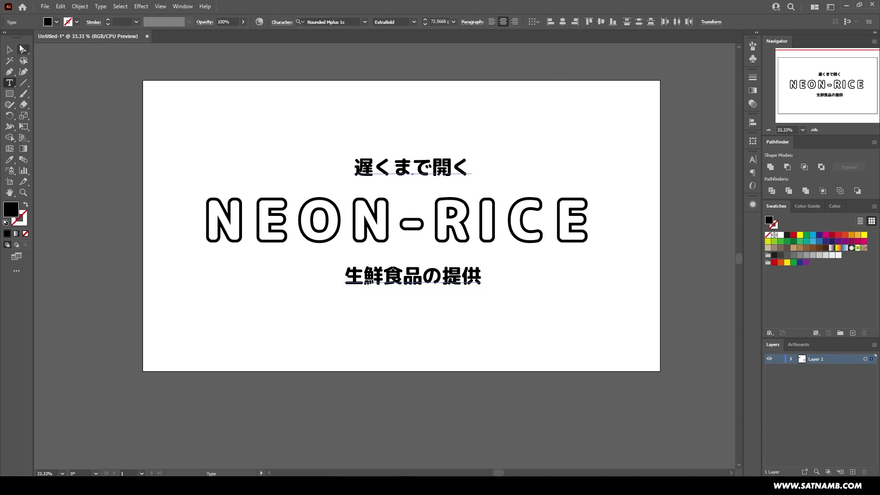
{"action": "left_click", "coordinate": [11, 51]}
{"action": "left_click_drag", "start_coordinate": [301, 109], "coordinate": [495, 296]}
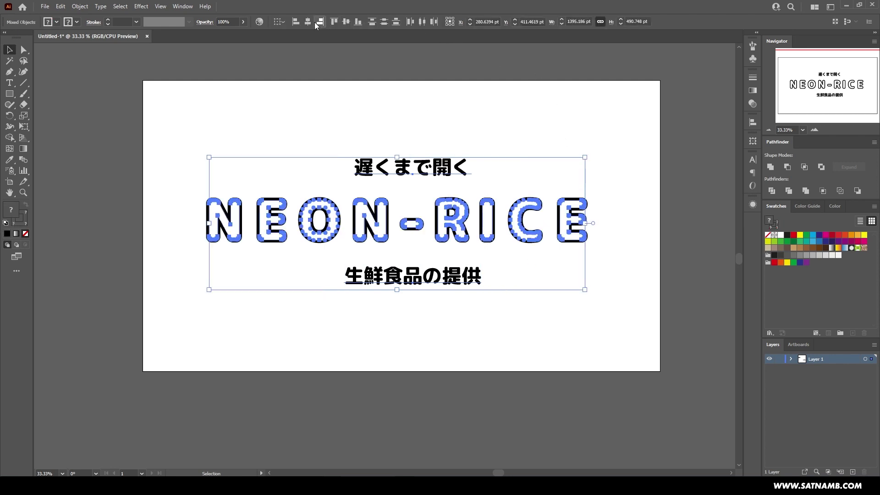
{"action": "left_click", "coordinate": [285, 21]}
{"action": "left_click", "coordinate": [285, 55]}
{"action": "left_click", "coordinate": [306, 25]}
{"action": "left_click", "coordinate": [308, 112]}
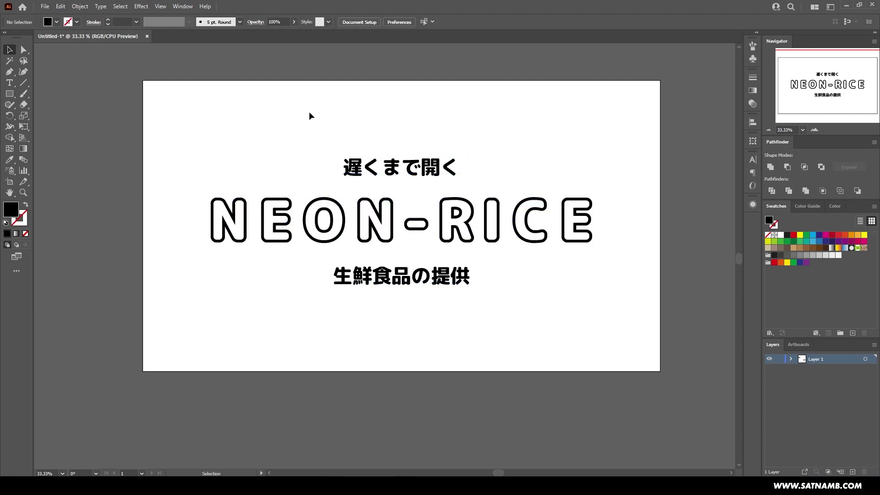
- Show the guides and frame the upper Japanese line with an unfilled rectangle about 531 by 109 pt with an 8 pt black stroke
{"action": "key", "text": "ctrl+apostrophe"}
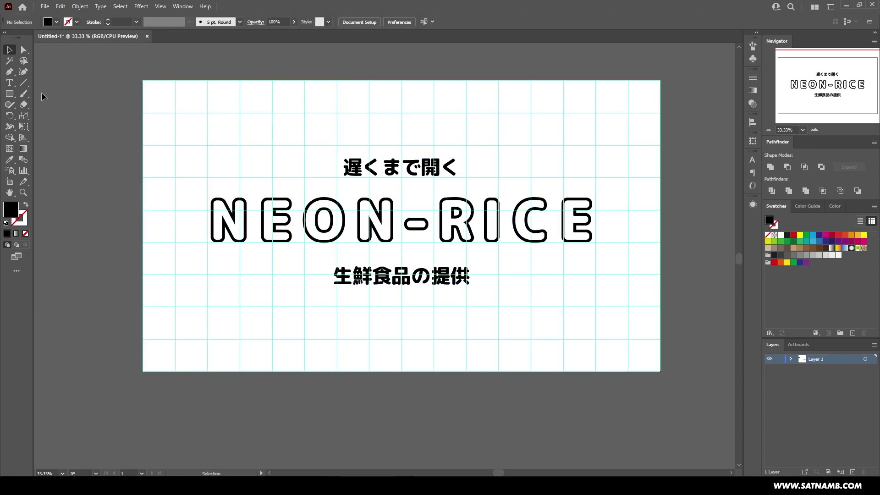
{"action": "left_click", "coordinate": [10, 94]}
{"action": "left_click_drag", "start_coordinate": [328, 153], "coordinate": [471, 183]}
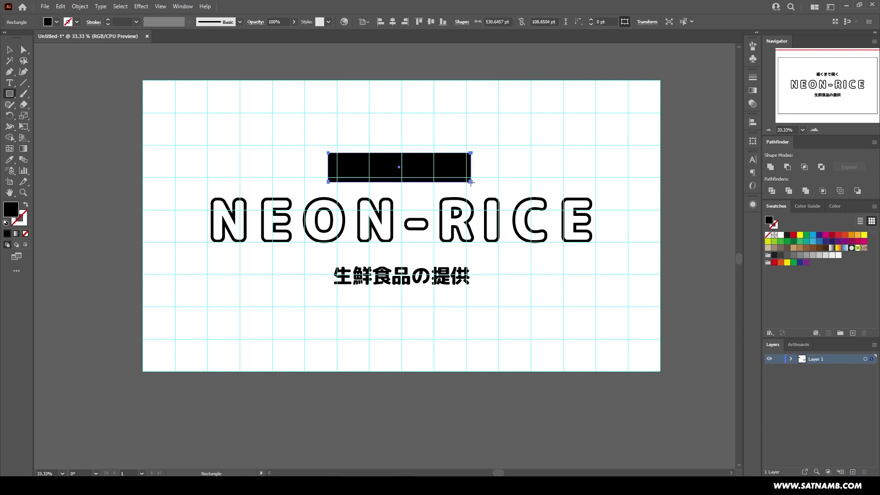
{"action": "left_click", "coordinate": [26, 204]}
{"action": "type", "text": "8"}
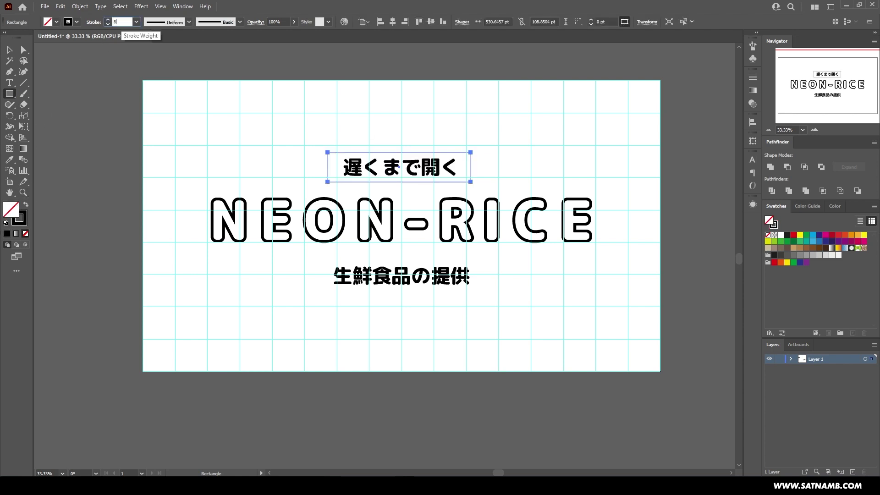
{"action": "key", "text": "Return"}
- Round the frame's corners to the maximum, about 54 pt, to form a pill shape
{"action": "key", "text": "a"}
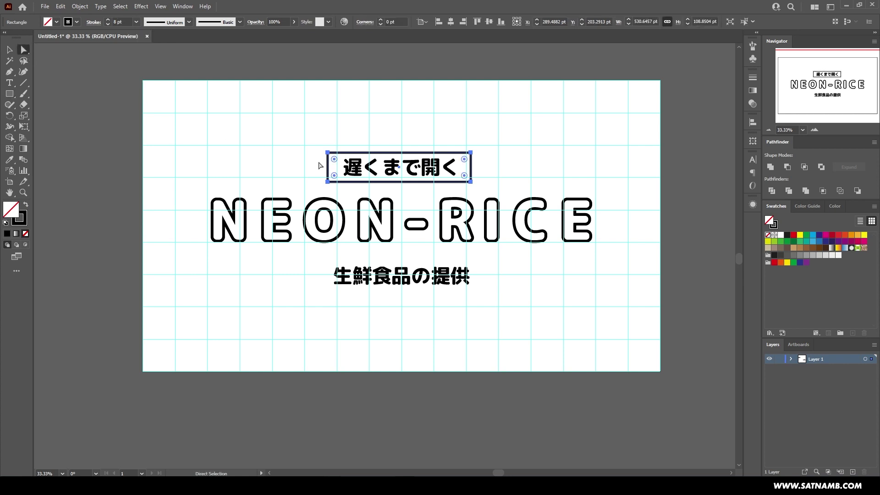
{"action": "left_click_drag", "start_coordinate": [337, 162], "coordinate": [345, 169]}
{"action": "left_click", "coordinate": [473, 143]}
- Place a copy of the pill frame around the lower Japanese line and widen it to about 607 pt
{"action": "scroll", "coordinate": [472, 142], "scroll_direction": "up", "scroll_amount": 1}
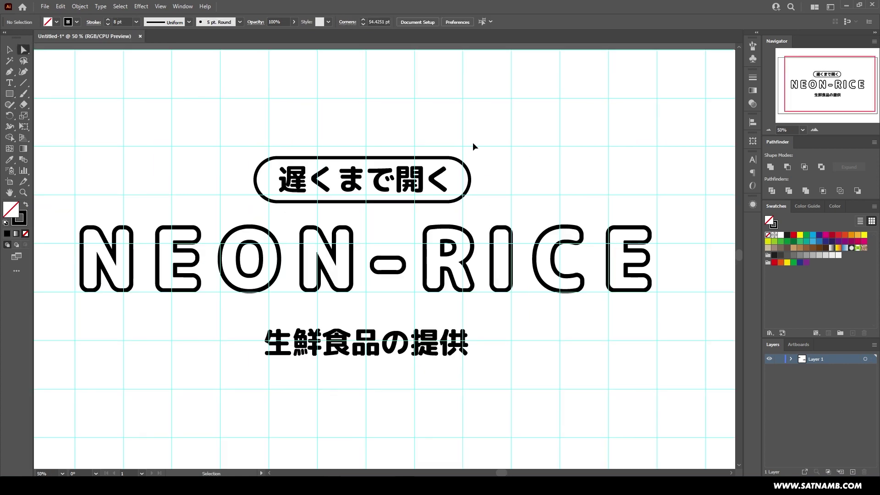
{"action": "left_click_drag", "start_coordinate": [458, 290], "coordinate": [486, 344]}
{"action": "left_click", "coordinate": [520, 349]}
{"action": "scroll", "coordinate": [513, 305], "scroll_direction": "down", "scroll_amount": 1}
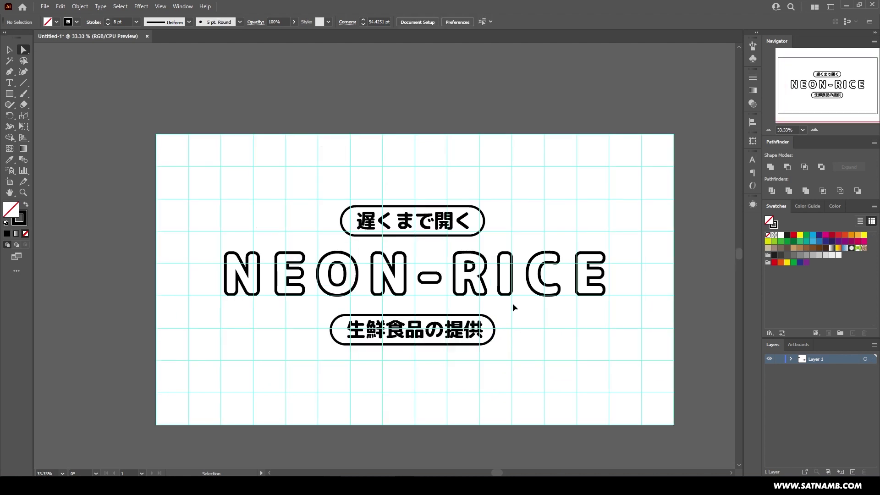
- Hide the guides and move the lower framed Japanese line down, farther from NEON-RICE
{"action": "key", "text": "ctrl+apostrophe"}
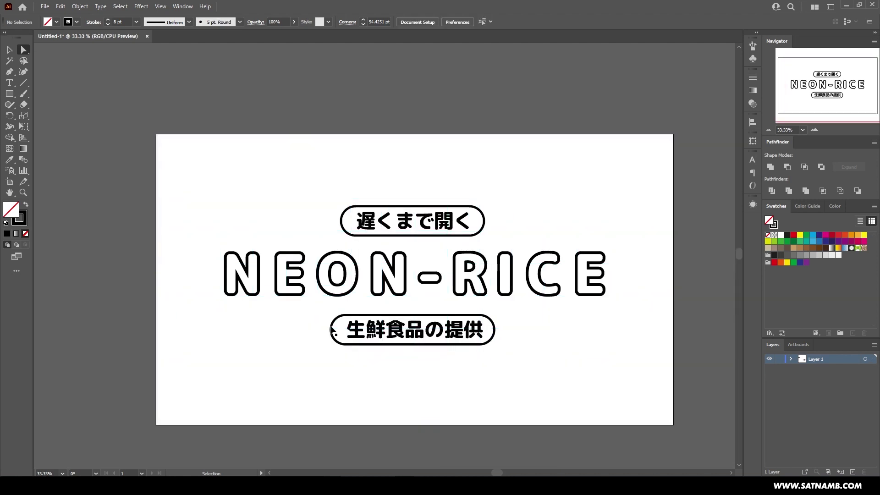
{"action": "right_click", "coordinate": [332, 335]}
{"action": "left_click", "coordinate": [350, 372]}
{"action": "left_click_drag", "start_coordinate": [436, 375], "coordinate": [444, 375]}
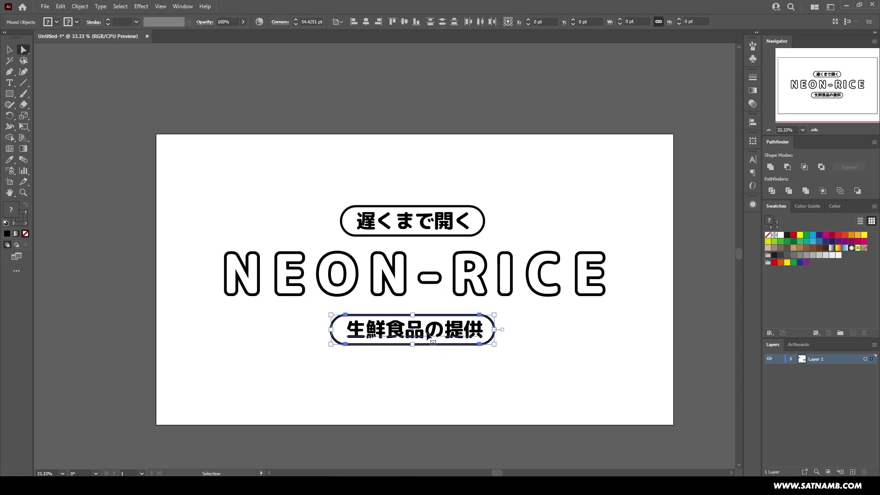
{"action": "left_click_drag", "start_coordinate": [442, 331], "coordinate": [442, 357]}
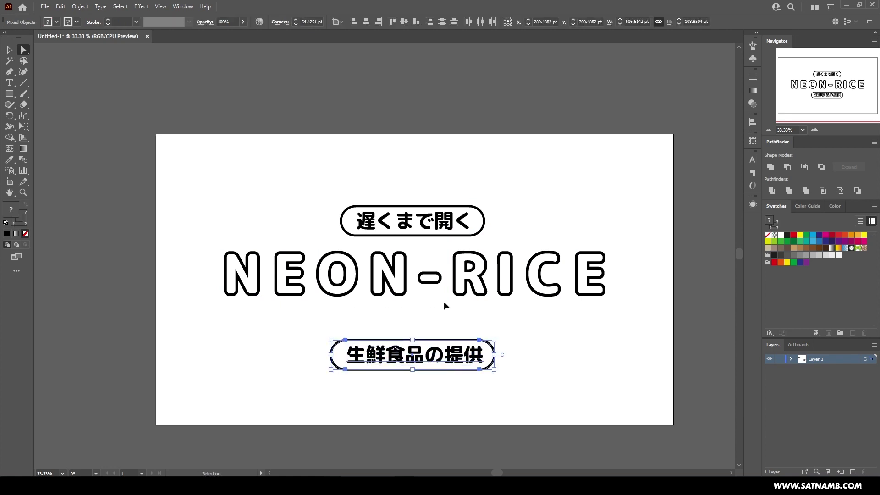
- Move the upper framed Japanese line up, farther from NEON-RICE, and leave everything deselected
{"action": "left_click", "coordinate": [444, 240]}
{"action": "left_click", "coordinate": [441, 224]}
{"action": "left_click_drag", "start_coordinate": [441, 225], "coordinate": [441, 211]}
{"action": "left_click_drag", "start_coordinate": [353, 324], "coordinate": [479, 406]}
{"action": "left_click", "coordinate": [579, 400]}
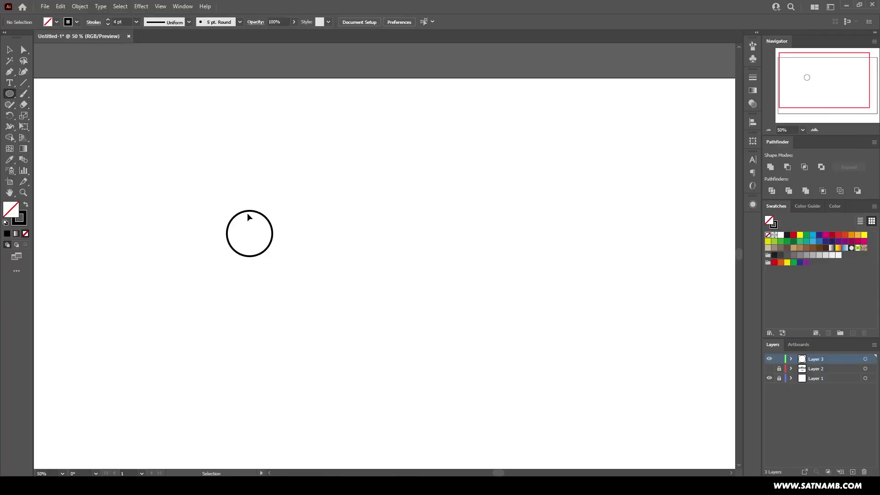
- Add overlapping circles beside the first one, including one about 182 pt and one 70 pt wide, and merge them into a rice-mound outline
{"action": "mouse_move", "coordinate": [225, 149]}
{"action": "left_mouse_down"}
{"action": "mouse_move", "coordinate": [322, 241]}
{"action": "mouse_move", "coordinate": [365, 269]}
{"action": "left_mouse_up"}
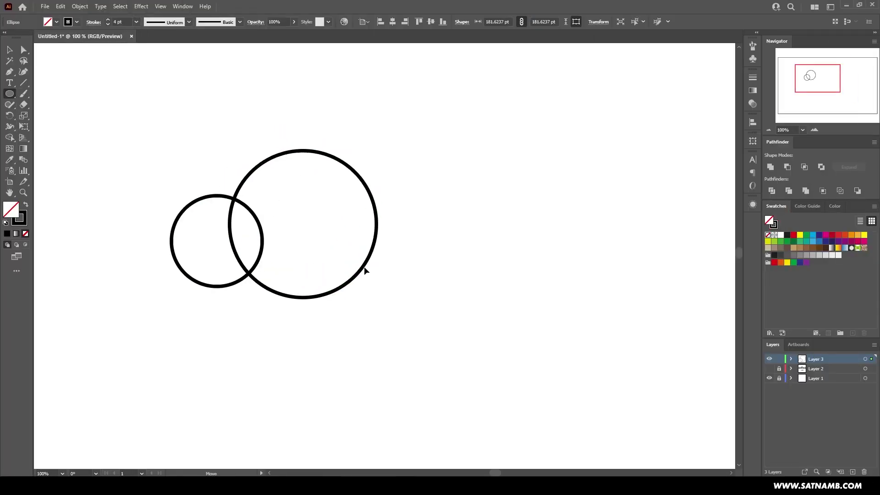
{"action": "left_click_drag", "start_coordinate": [215, 319], "coordinate": [367, 319]}
{"action": "left_click", "coordinate": [546, 22]}
{"action": "left_click_drag", "start_coordinate": [368, 287], "coordinate": [343, 300]}
{"action": "type", "text": "70"}
{"action": "key", "text": "Return"}
{"action": "left_click_drag", "start_coordinate": [432, 279], "coordinate": [427, 278]}
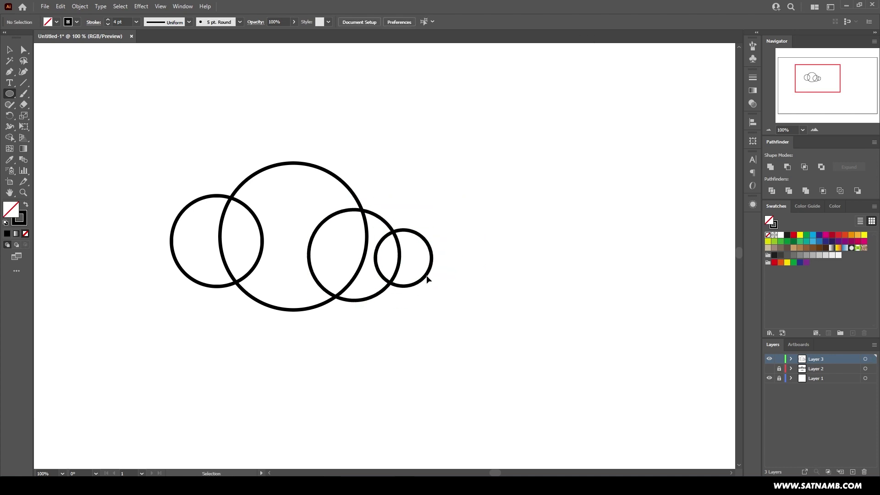
{"action": "left_click_drag", "start_coordinate": [293, 310], "coordinate": [280, 310]}
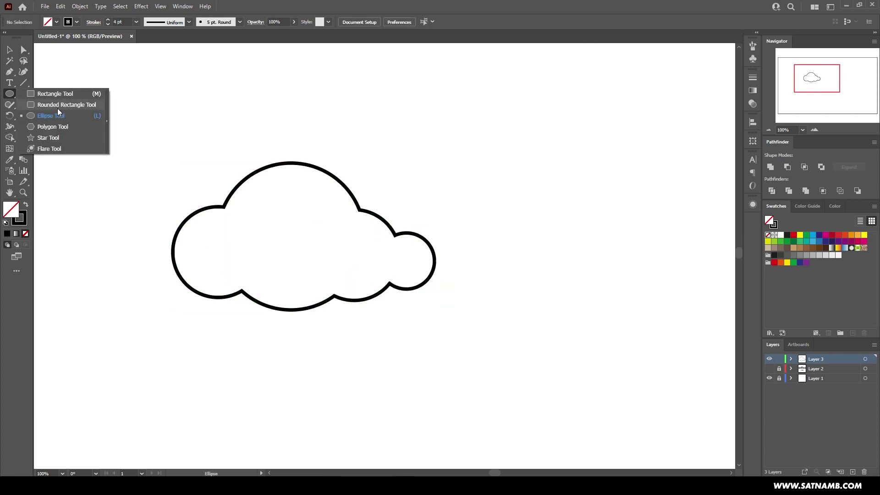
- Draw a round-bottomed bowl about 355 by 158 pt across the lower half of the rice mound
{"action": "left_click", "coordinate": [50, 92]}
{"action": "mouse_move", "coordinate": [155, 250]}
{"action": "left_mouse_down"}
{"action": "mouse_move", "coordinate": [438, 379]}
{"action": "mouse_move", "coordinate": [418, 360]}
{"action": "left_mouse_up"}
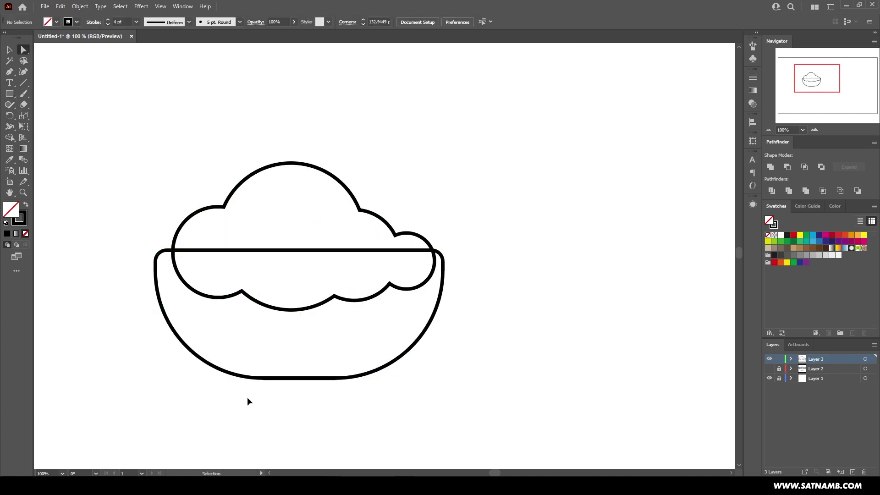
- Add a foot with rounded lower corners about 121 by 22 pt beneath the bowl, and remove the rice outline inside the bowl
{"action": "left_click_drag", "start_coordinate": [251, 378], "coordinate": [350, 389]}
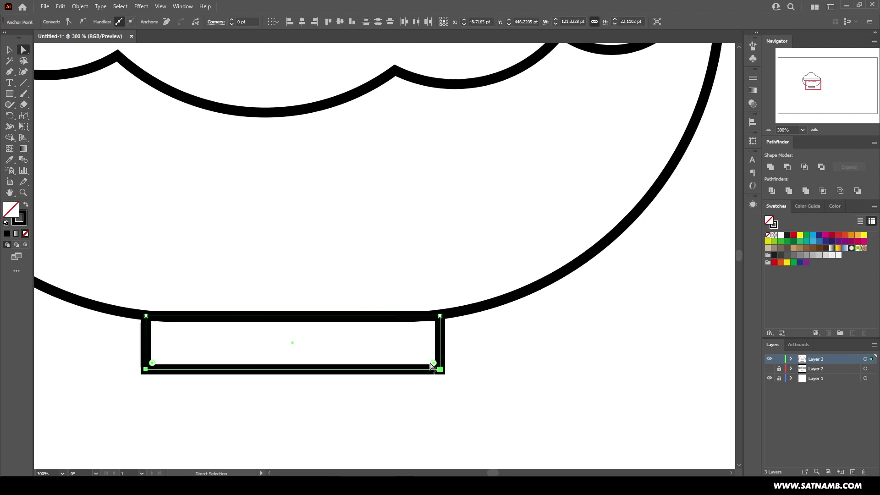
{"action": "left_click_drag", "start_coordinate": [432, 366], "coordinate": [426, 360]}
{"action": "key", "text": "ctrl+1"}
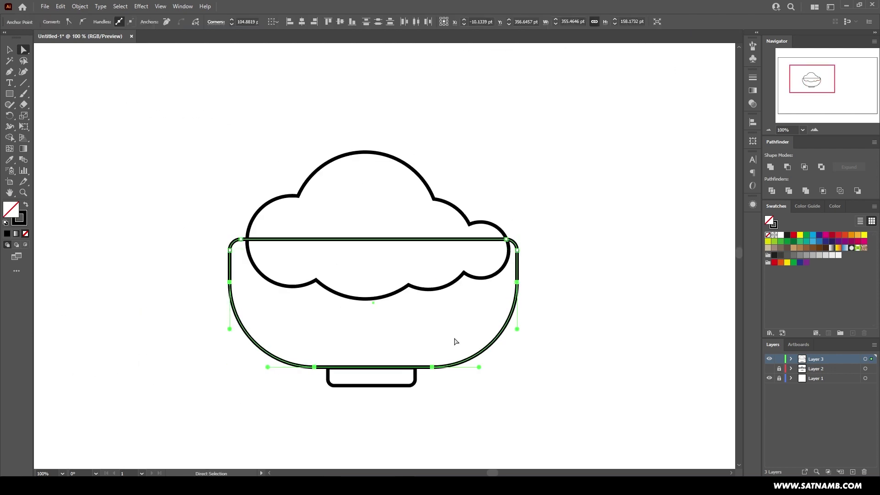
{"action": "left_click_drag", "start_coordinate": [562, 289], "coordinate": [466, 242]}
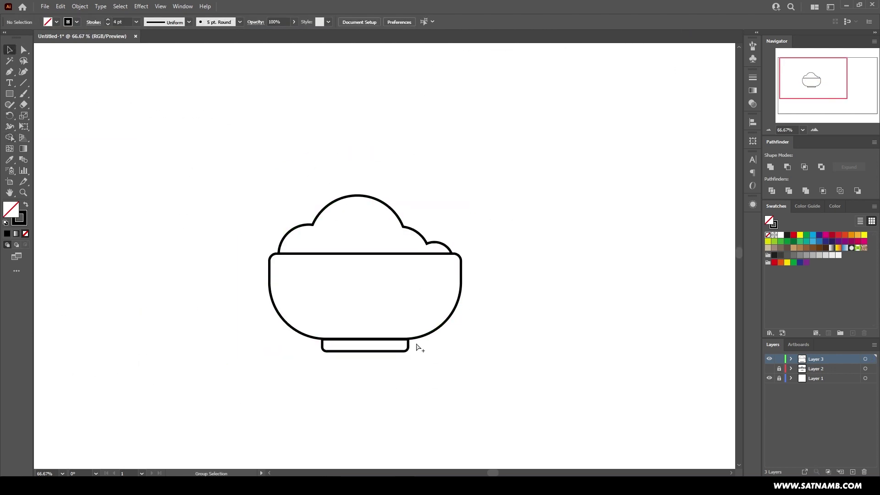
- Add two slanted chopsticks, each about 12 by 237 pt, and merge away their parts inside the rice with the Shape Builder
{"action": "key", "text": "m"}
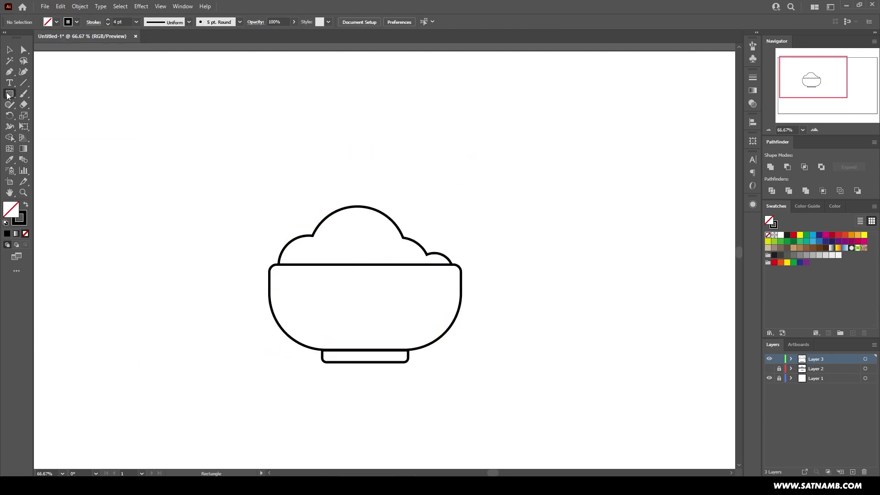
{"action": "left_click_drag", "start_coordinate": [213, 121], "coordinate": [224, 250]}
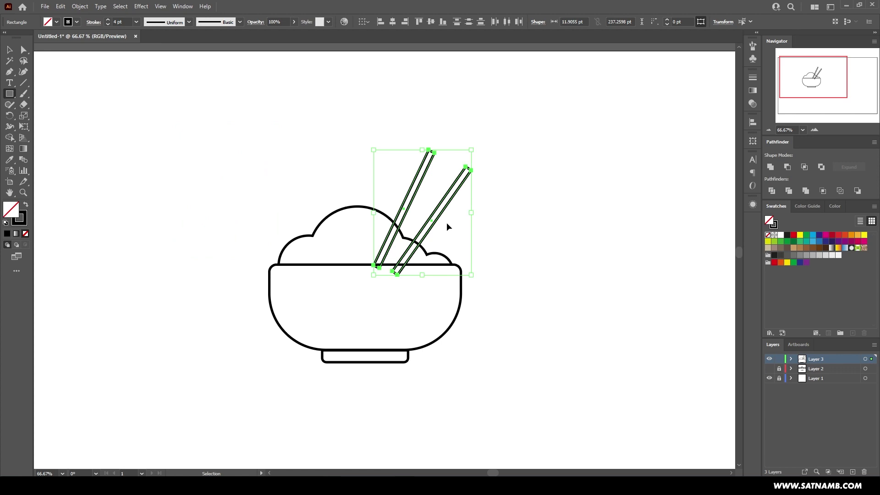
{"action": "left_click_drag", "start_coordinate": [448, 226], "coordinate": [451, 212]}
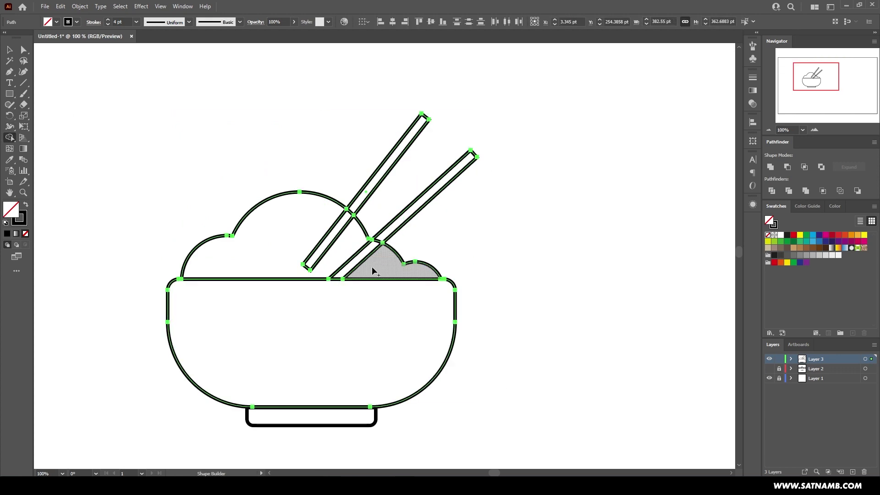
{"action": "left_click_drag", "start_coordinate": [372, 267], "coordinate": [312, 257]}
- Set the rice bowl drawing's stroke weight to 8 pt and align the chopsticks' stroke to the outside
{"action": "key", "text": "v"}
{"action": "left_click", "coordinate": [136, 22]}
{"action": "left_click", "coordinate": [152, 131]}
{"action": "scroll", "coordinate": [504, 199], "scroll_direction": "up", "scroll_amount": 2}
{"action": "left_click", "coordinate": [753, 77]}
{"action": "left_click", "coordinate": [693, 124]}
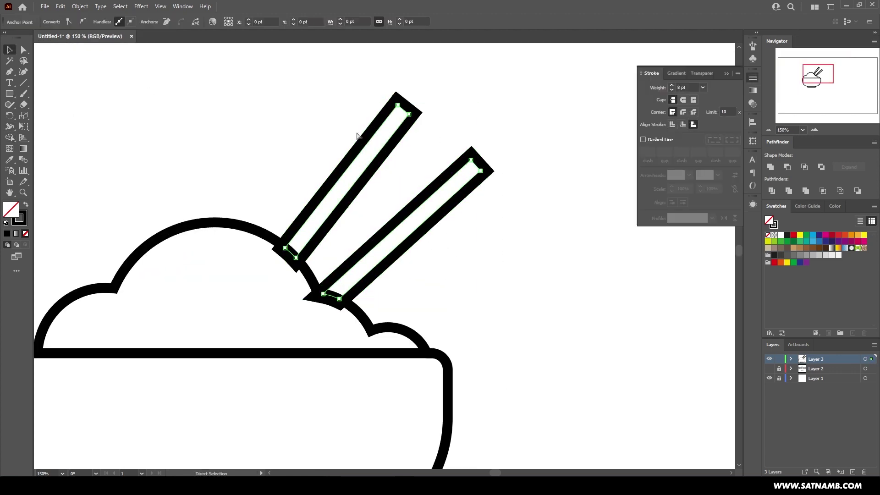
- Round the chopsticks' outer ends and move the finished rice bowl icon into the artboard's upper-left area
{"action": "scroll", "coordinate": [276, 268], "scroll_direction": "up", "scroll_amount": 1}
{"action": "key", "text": "ctrl+shift+a"}
{"action": "key", "text": "ctrl+minus"}
{"action": "key", "text": "ctrl+minus"}
{"action": "key", "text": "ctrl+minus"}
{"action": "key", "text": "ctrl+minus"}
{"action": "key", "text": "ctrl+minus"}
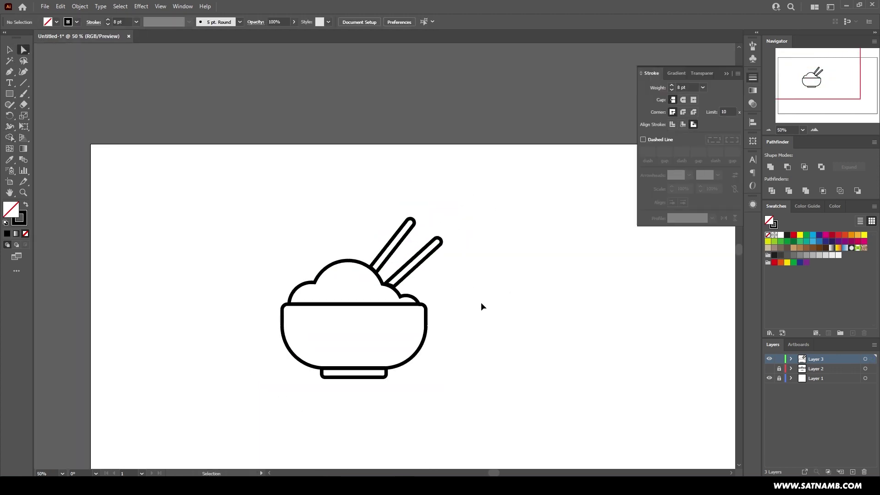
{"action": "left_click_drag", "start_coordinate": [303, 265], "coordinate": [281, 274]}
- Add four evenly spaced labels reading RICE, FISH, BURGER and NOODLE BOX in 50 pt Rounded Mplus 1c ExtraBold
{"action": "key", "text": "t"}
{"action": "left_click", "coordinate": [210, 377]}
{"action": "type", "text": "RICE"}
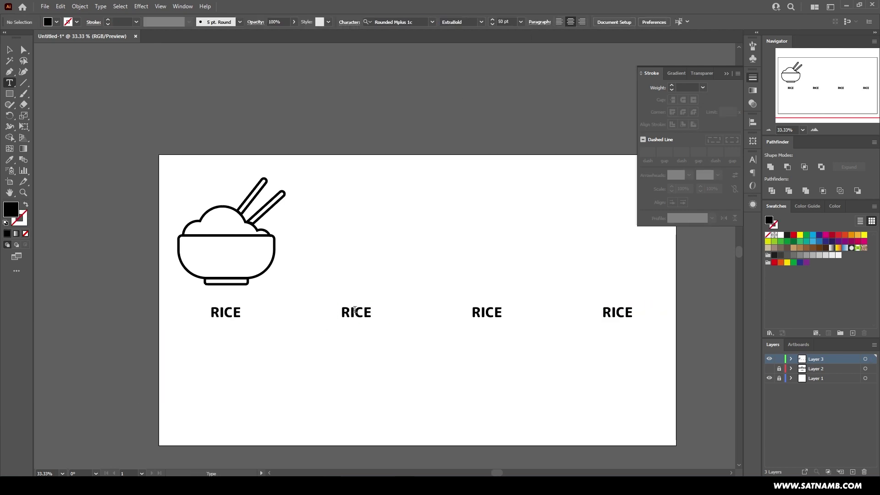
{"action": "double_click", "coordinate": [356, 312]}
{"action": "type", "text": "FISH"}
{"action": "double_click", "coordinate": [486, 311]}
{"action": "type", "text": "BURGER"}
{"action": "double_click", "coordinate": [627, 312]}
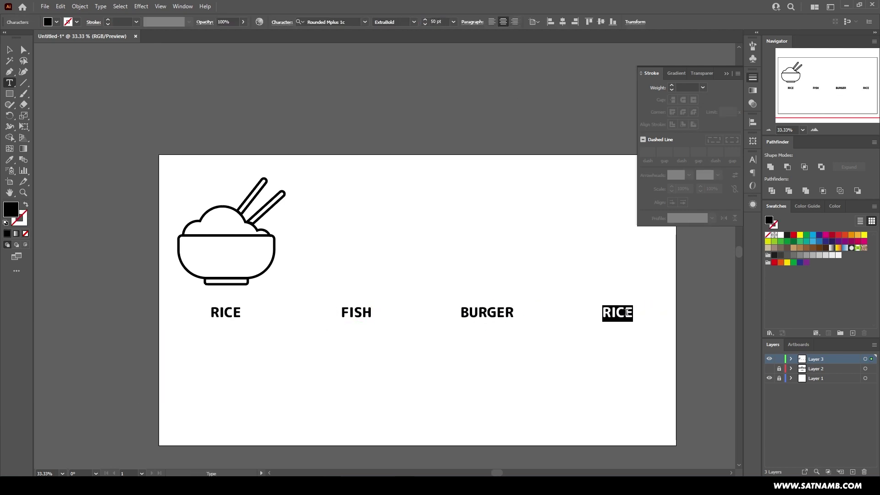
{"action": "left_click", "coordinate": [271, 264], "text": "ctrl"}
- Draw a two-tier board above the FISH label from a wide rounded rectangle with a narrower, flatter one on top
{"action": "mouse_move", "coordinate": [314, 251]}
{"action": "left_mouse_down"}
{"action": "mouse_move", "coordinate": [391, 283]}
{"action": "mouse_move", "coordinate": [443, 275]}
{"action": "mouse_move", "coordinate": [450, 259]}
{"action": "left_mouse_up"}
{"action": "scroll", "coordinate": [326, 226], "scroll_direction": "up", "scroll_amount": 2}
{"action": "scroll", "coordinate": [409, 293], "scroll_direction": "up", "scroll_amount": 1}
{"action": "key", "text": "a"}
- Add three horizontal wood grain lines with round caps inside the board, staggered from its side edges
{"action": "key", "text": "backslash"}
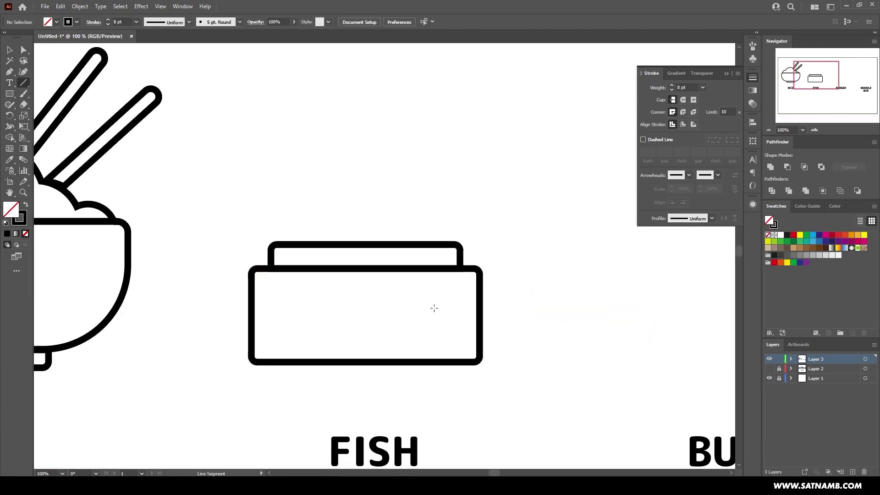
{"action": "left_click", "coordinate": [10, 50]}
{"action": "left_click", "coordinate": [413, 300], "text": "shift"}
{"action": "left_click", "coordinate": [277, 285], "text": "shift"}
{"action": "left_click", "coordinate": [683, 99]}
{"action": "key", "text": "shift+Down"}
{"action": "key", "text": "Down"}
{"action": "key", "text": "Down"}
{"action": "key", "text": "Down"}
{"action": "key", "text": "Down"}
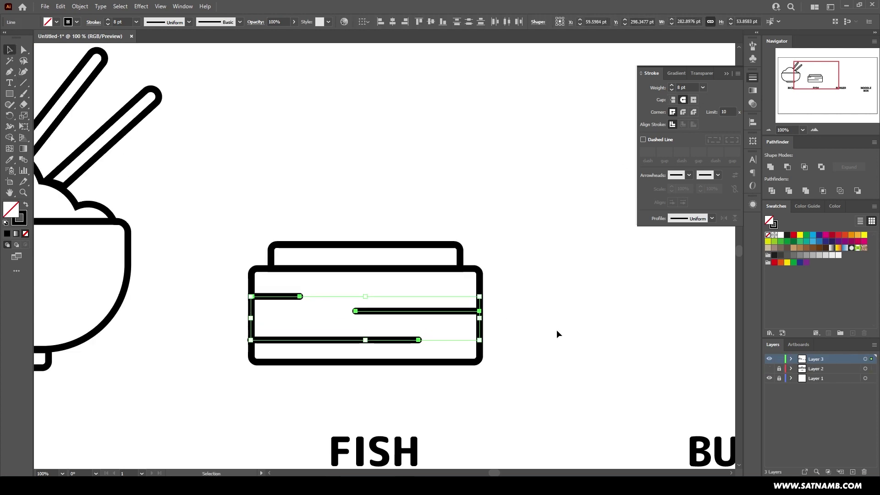
{"action": "left_click_drag", "start_coordinate": [278, 296], "coordinate": [278, 287]}
- Widen the two-tier board on both sides and extend the grain lines to its new edges
{"action": "left_click", "coordinate": [312, 340]}
{"action": "key", "text": "p"}
{"action": "left_click", "coordinate": [10, 50]}
{"action": "left_click_drag", "start_coordinate": [324, 234], "coordinate": [506, 389]}
{"action": "left_click_drag", "start_coordinate": [479, 314], "coordinate": [489, 314]}
{"action": "left_click", "coordinate": [278, 299]}
{"action": "key", "text": "shift+Left"}
{"action": "left_click", "coordinate": [320, 220]}
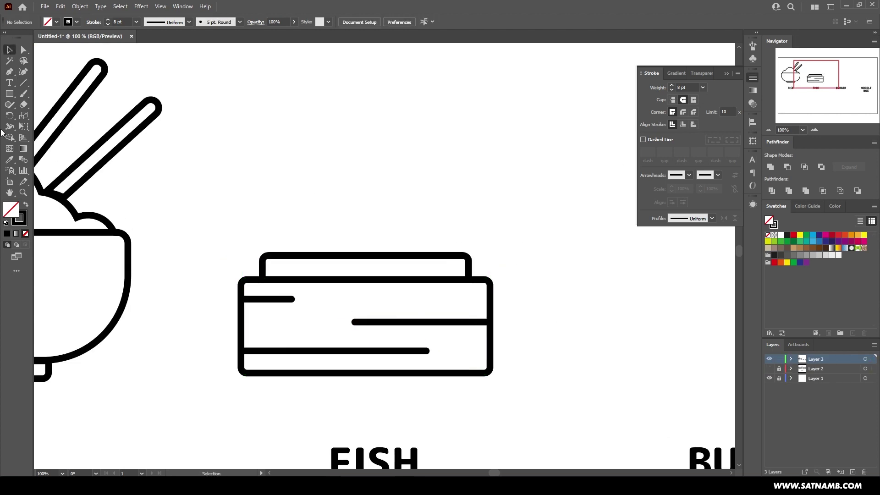
- Draw a circle above the board and cut another ellipse down to an arc about 88 by 17 pt
{"action": "left_click_drag", "start_coordinate": [10, 94], "coordinate": [46, 117]}
{"action": "left_click_drag", "start_coordinate": [366, 168], "coordinate": [439, 239]}
{"action": "key", "text": "a"}
{"action": "left_click", "coordinate": [402, 169]}
{"action": "key", "text": "Delete"}
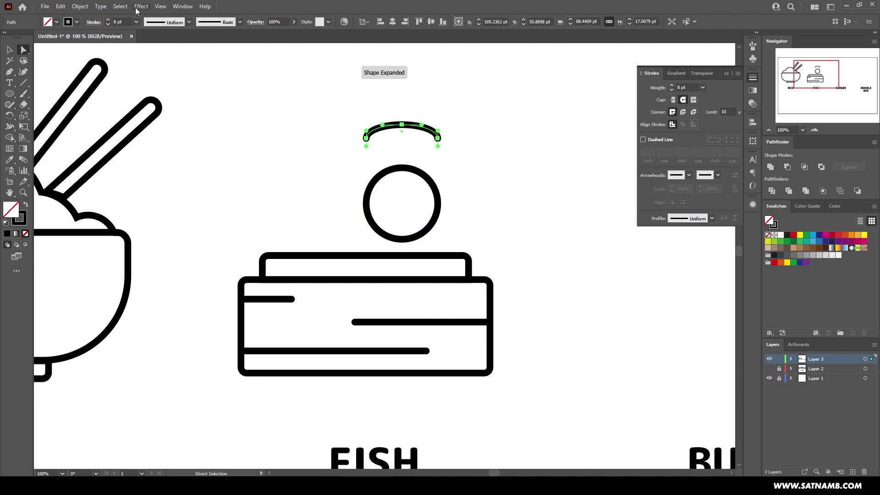
- Turn the arc into a wavy line with the Zig Zag effect and fit its ends onto the circle
{"action": "left_click", "coordinate": [141, 6]}
{"action": "mouse_move", "coordinate": [177, 79]}
{"action": "left_click", "coordinate": [275, 199]}
{"action": "key", "text": "Return"}
{"action": "left_click", "coordinate": [451, 173]}
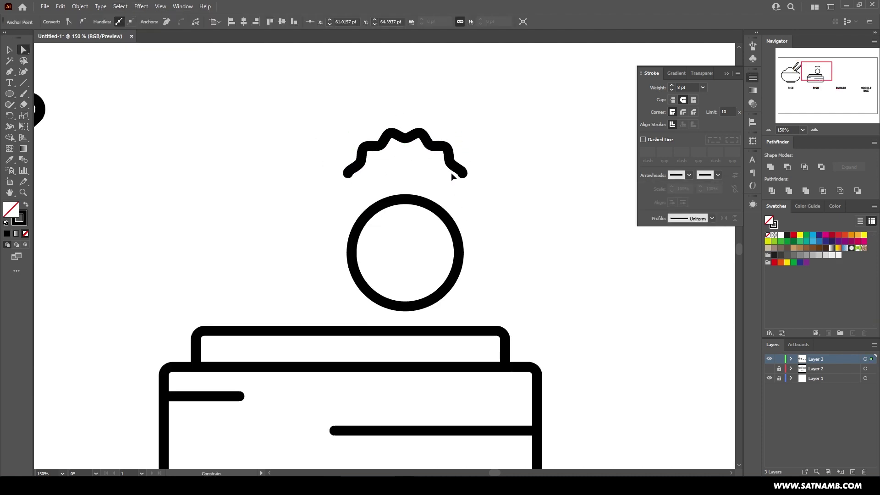
{"action": "key", "text": "ctrl+plus"}
{"action": "left_click", "coordinate": [464, 207]}
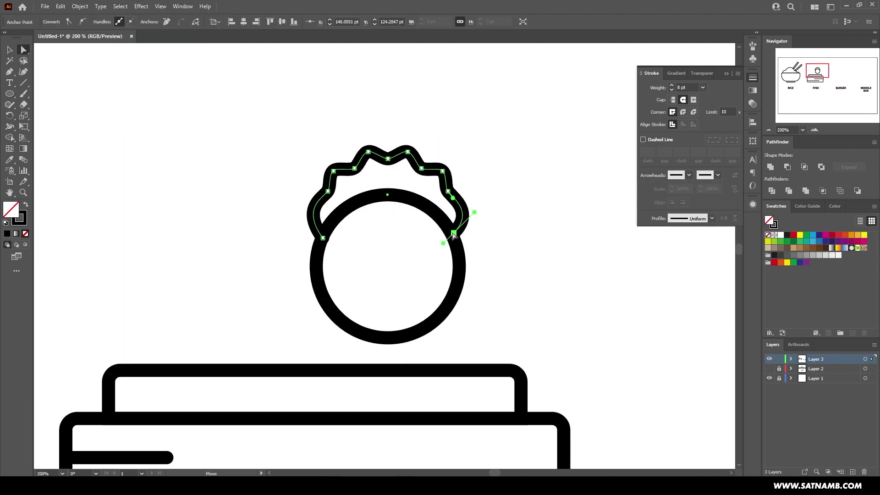
{"action": "left_click_drag", "start_coordinate": [453, 234], "coordinate": [450, 234]}
- Try a fish tail above the board by drawing one curved half with the Pen tool and mirroring it
{"action": "left_click", "coordinate": [525, 244]}
{"action": "left_click_drag", "start_coordinate": [525, 245], "coordinate": [551, 220]}
{"action": "left_click", "coordinate": [402, 312]}
{"action": "left_click_drag", "start_coordinate": [441, 312], "coordinate": [442, 318]}
{"action": "key", "text": "p"}
{"action": "key", "text": "ctrl+minus"}
{"action": "key", "text": "ctrl+z"}
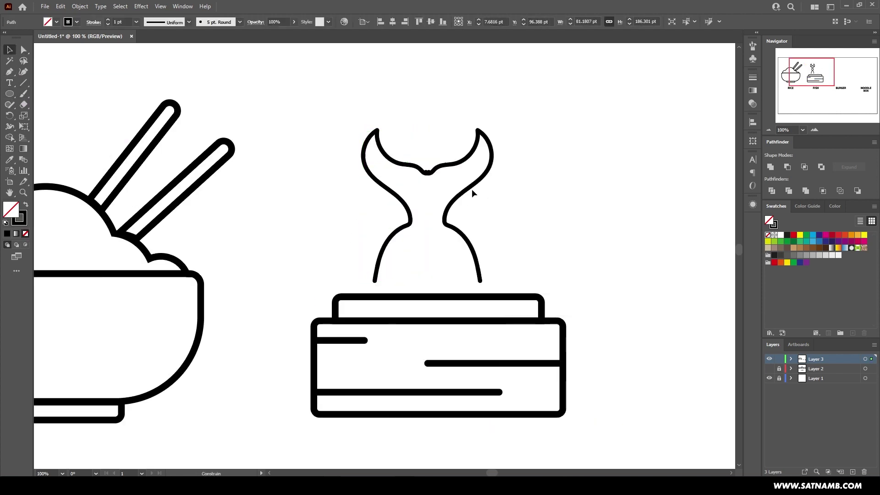
{"action": "key", "text": "ctrl+plus"}
{"action": "key", "text": "ctrl+z"}
- Reflect a copy of the tail half about the vertical axis and join both halves at the fork
{"action": "key", "text": "a"}
{"action": "left_click", "coordinate": [329, 262]}
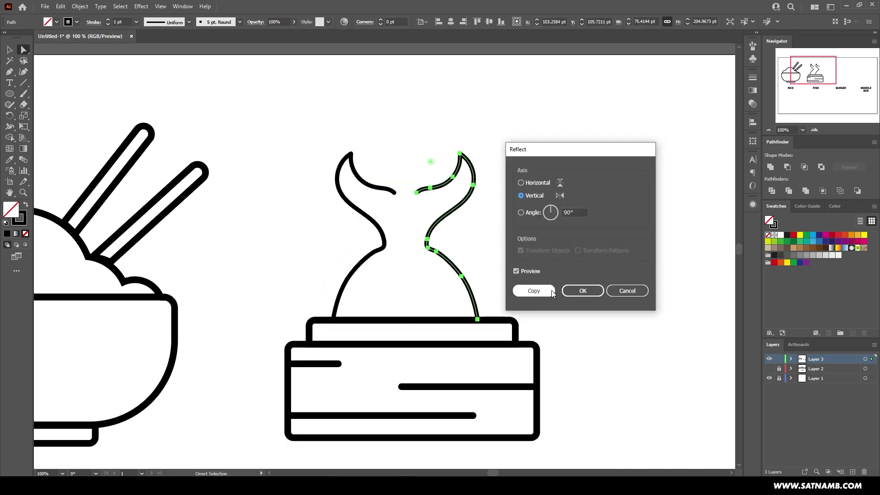
{"action": "key", "text": "Return"}
{"action": "left_click", "coordinate": [408, 140]}
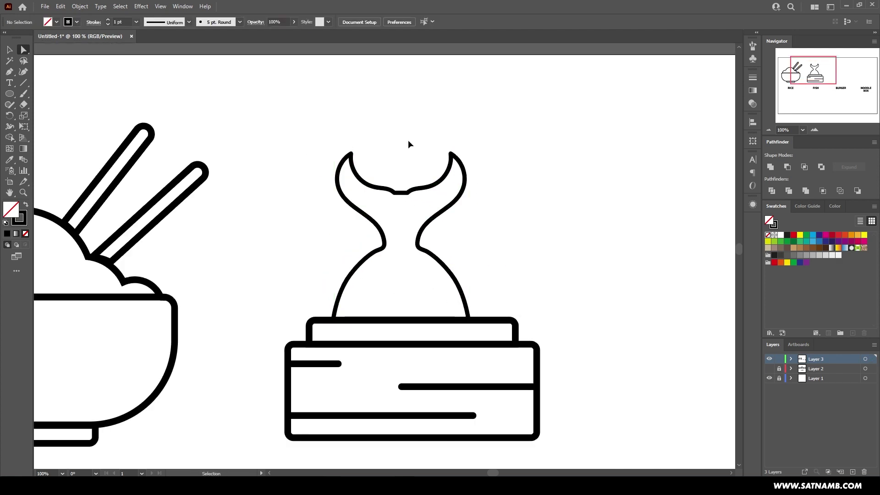
{"action": "left_click_drag", "start_coordinate": [465, 308], "coordinate": [466, 292]}
{"action": "left_click_drag", "start_coordinate": [407, 176], "coordinate": [394, 177]}
- Scale the whole tail outline uniformly to 110%
{"action": "left_click_drag", "start_coordinate": [365, 217], "coordinate": [422, 241]}
{"action": "right_click", "coordinate": [422, 226]}
{"action": "left_click", "coordinate": [550, 421]}
{"action": "type", "text": "110"}
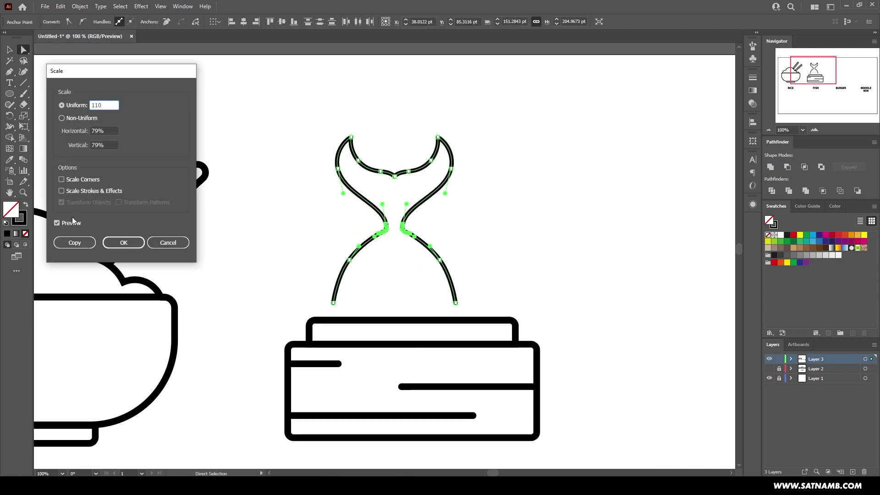
{"action": "key", "text": "Return"}
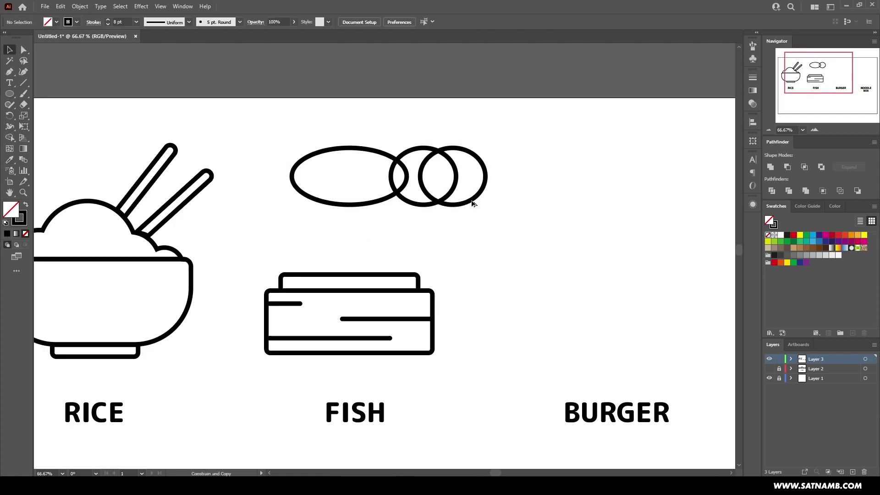
- Build a fish outline from an ellipse and two overlapping circles, and add a vertical gill line and a curved fin
{"action": "left_click_drag", "start_coordinate": [404, 235], "coordinate": [366, 196]}
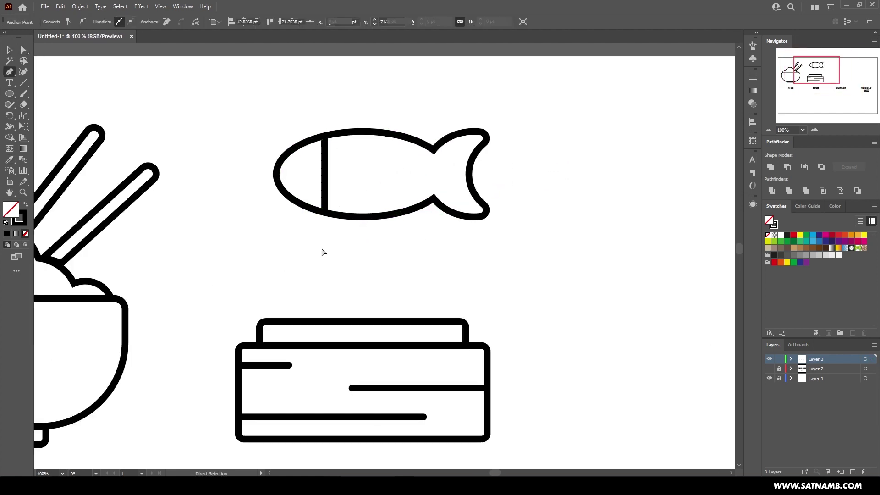
{"action": "left_click_drag", "start_coordinate": [393, 175], "coordinate": [394, 188]}
{"action": "left_click_drag", "start_coordinate": [359, 197], "coordinate": [338, 197]}
{"action": "left_click", "coordinate": [353, 254], "text": "ctrl"}
- Draw a small circular eye on the fish's head
{"action": "left_click_drag", "start_coordinate": [10, 94], "coordinate": [51, 116]}
{"action": "mouse_move", "coordinate": [270, 228]}
{"action": "left_mouse_down"}
{"action": "mouse_move", "coordinate": [286, 243]}
{"action": "mouse_move", "coordinate": [308, 176]}
{"action": "left_mouse_up"}
{"action": "key", "text": "v"}
{"action": "left_click", "coordinate": [303, 255]}
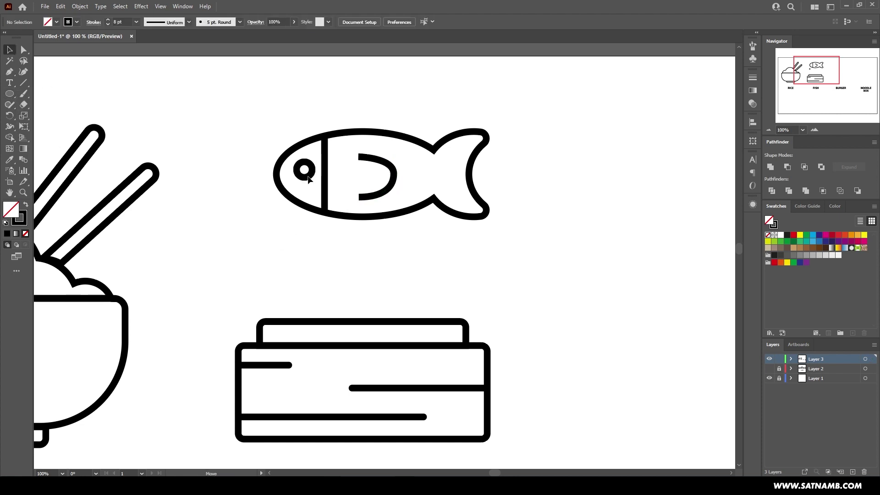
{"action": "left_click", "coordinate": [141, 7]}
{"action": "mouse_move", "coordinate": [184, 92]}
{"action": "left_click", "coordinate": [266, 140]}
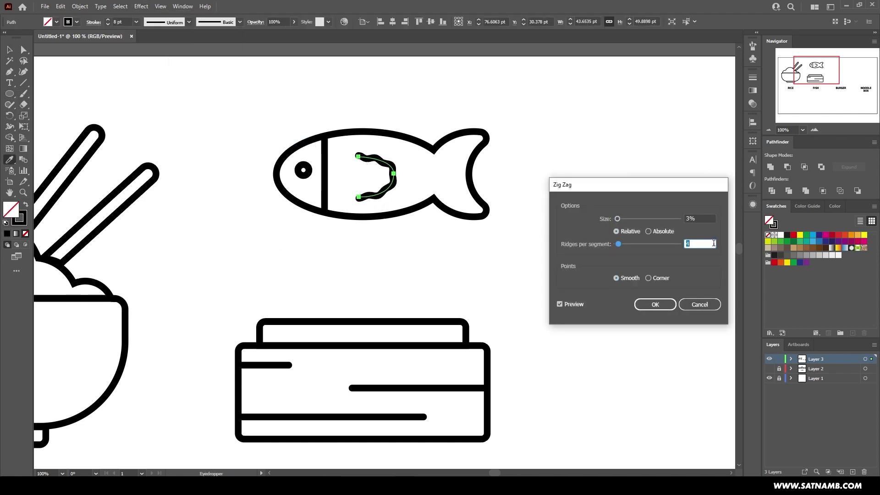
{"action": "key", "text": "Escape"}
{"action": "left_click", "coordinate": [141, 6]}
{"action": "left_click", "coordinate": [275, 142]}
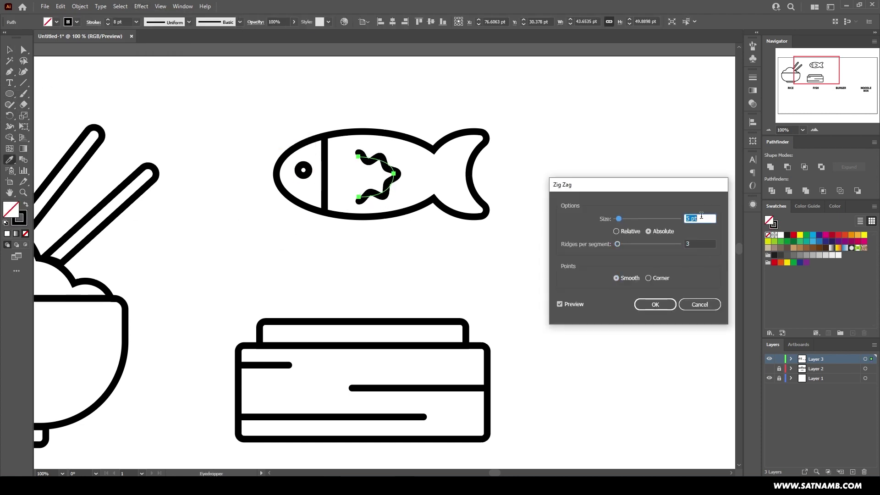
{"action": "key", "text": "Escape"}
- Move the fish down so it rests on the board
{"action": "left_click_drag", "start_coordinate": [394, 174], "coordinate": [379, 276]}
{"action": "key", "text": "i"}
- Draw a knife standing in the fish's back from three stacked rectangles and round its corners
{"action": "key", "text": "m"}
{"action": "left_click_drag", "start_coordinate": [340, 189], "coordinate": [389, 211]}
{"action": "left_click_drag", "start_coordinate": [385, 207], "coordinate": [385, 174]}
{"action": "left_click_drag", "start_coordinate": [357, 211], "coordinate": [372, 230]}
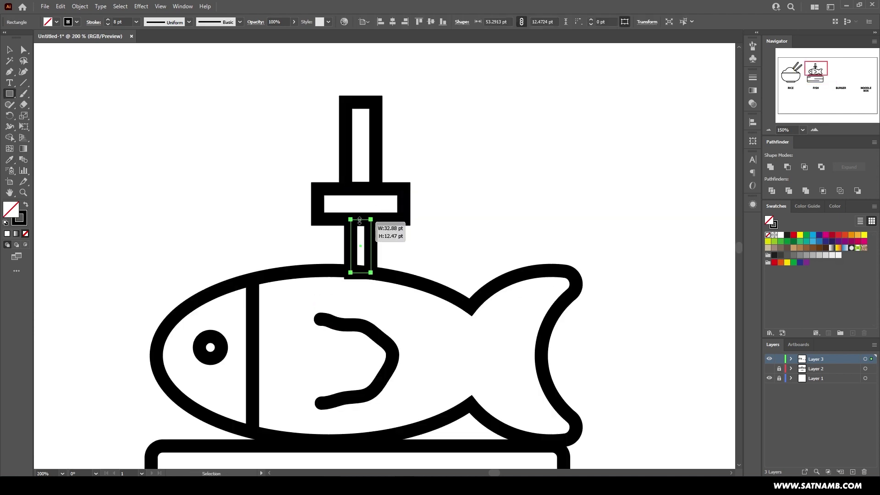
{"action": "key", "text": "ctrl+shift+a"}
{"action": "left_click_drag", "start_coordinate": [411, 147], "coordinate": [412, 103]}
{"action": "key", "text": "ctrl+minus"}
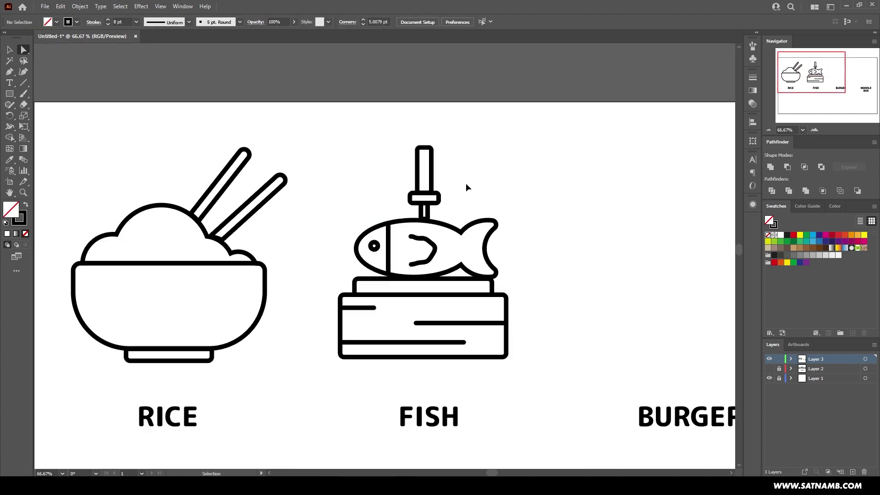
- Undo the knife and the reshaping of the fish's fin
{"action": "key", "text": "ctrl+z"}
{"action": "key", "text": "ctrl+z"}
{"action": "key", "text": "ctrl+z"}
{"action": "key", "text": "ctrl+z"}
{"action": "key", "text": "ctrl+z"}
{"action": "key", "text": "ctrl+z"}
{"action": "key", "text": "ctrl+minus"}
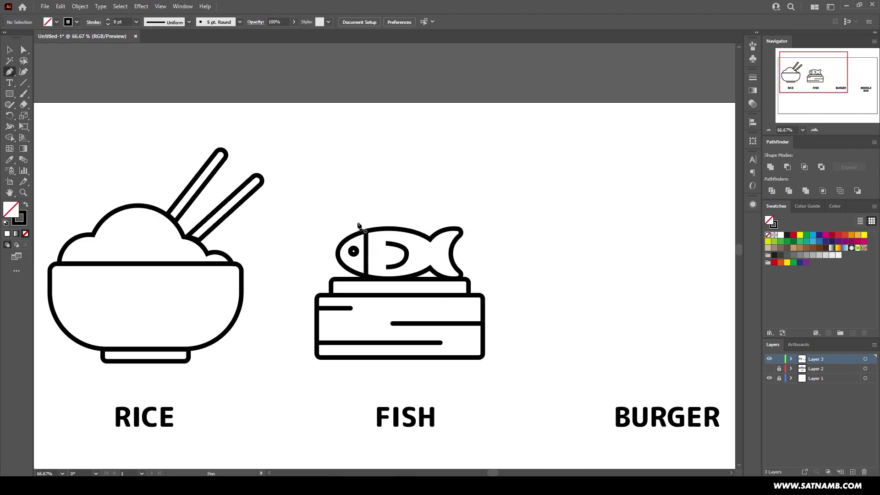
- Draw a vertical line about 88 pt tall above the fish's head and make it wavy with one Zig Zag ridge per segment
{"action": "key", "text": "p"}
{"action": "left_click", "coordinate": [362, 221]}
{"action": "left_click", "coordinate": [362, 175]}
{"action": "left_click", "coordinate": [141, 6]}
{"action": "left_click", "coordinate": [285, 121]}
{"action": "double_click", "coordinate": [700, 244]}
{"action": "type", "text": "1"}
{"action": "key", "text": "Return"}
{"action": "key", "text": "y"}
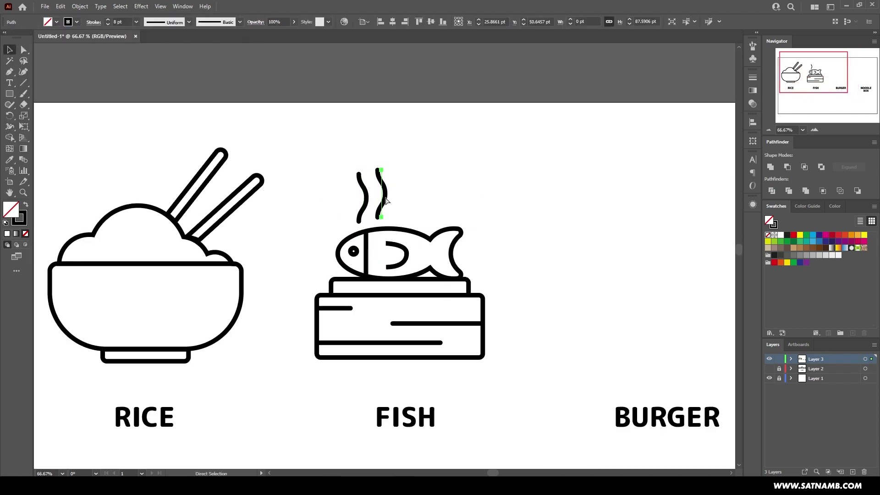
- Duplicate the wavy line into a row of five evenly spaced steam lines above the fish
{"action": "key", "text": "ctrl+d"}
{"action": "key", "text": "ctrl+d"}
{"action": "key", "text": "ctrl+d"}
{"action": "key", "text": "v"}
{"action": "key", "text": "ctrl+a"}
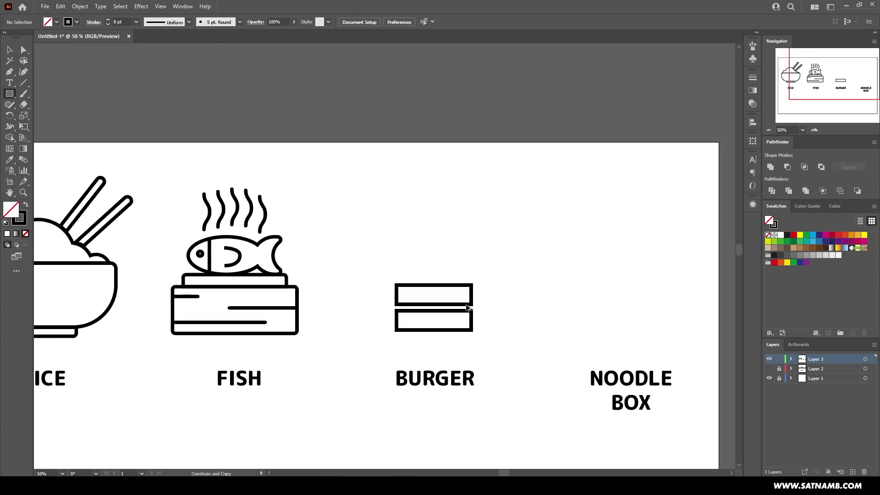
- Add a third 185 by 48 pt rectangle above the two burger rectangles, shape it into a domed bun and round the others
{"action": "key", "text": "ctrl+equal"}
{"action": "key", "text": "ctrl+c"}
{"action": "key", "text": "ctrl+f"}
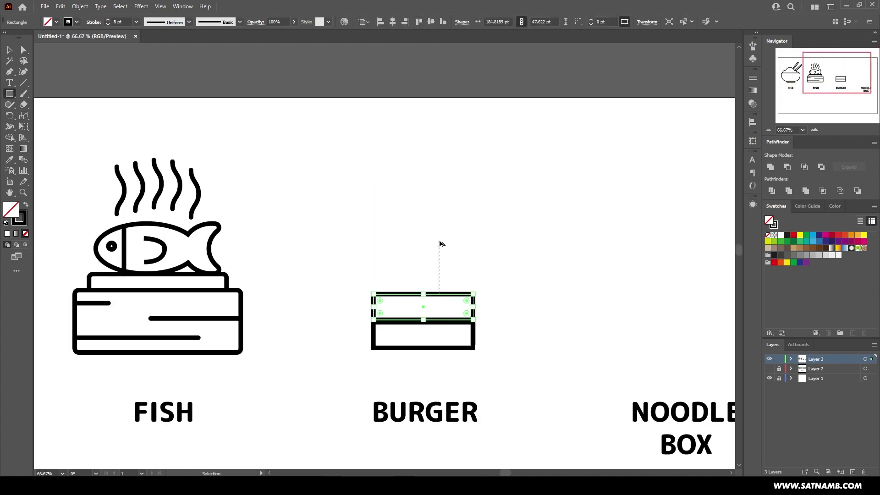
{"action": "left_click_drag", "start_coordinate": [442, 293], "coordinate": [437, 248]}
{"action": "double_click", "coordinate": [438, 248]}
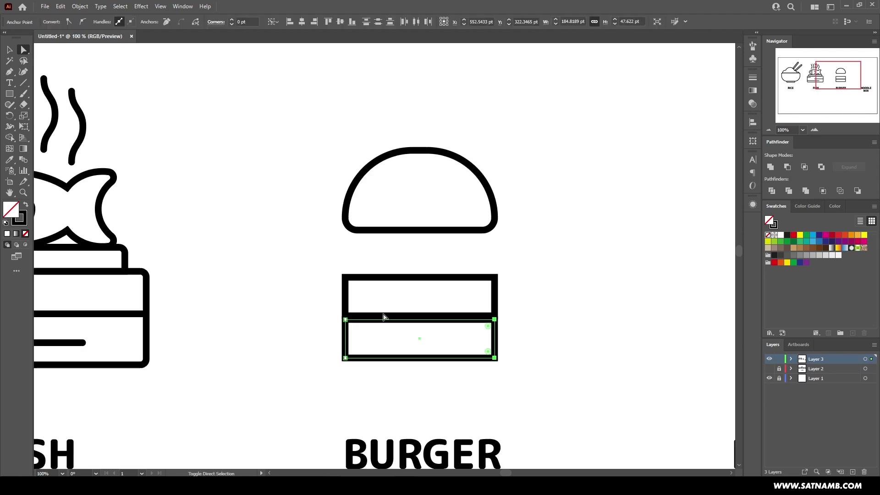
{"action": "double_click", "coordinate": [355, 287]}
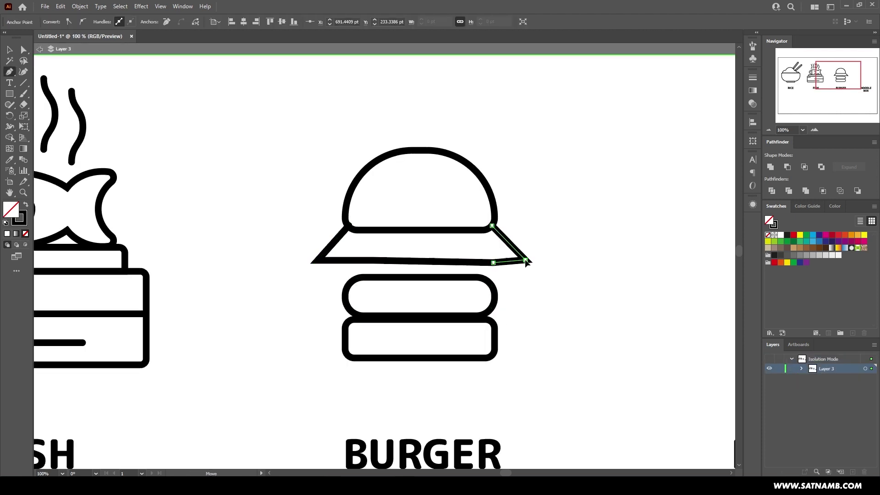
- Try the flared outline beneath the bun as lettuce with a smooth Zig Zag effect, size 2% and 1 ridge per segment
{"action": "left_click", "coordinate": [141, 6]}
{"action": "mouse_move", "coordinate": [202, 78]}
{"action": "left_click", "coordinate": [280, 135]}
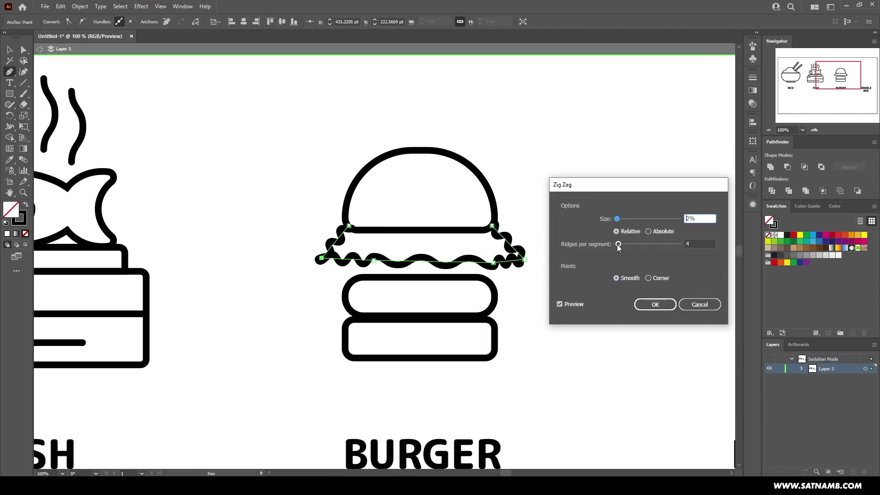
{"action": "double_click", "coordinate": [700, 244]}
{"action": "type", "text": "1"}
{"action": "key", "text": "Return"}
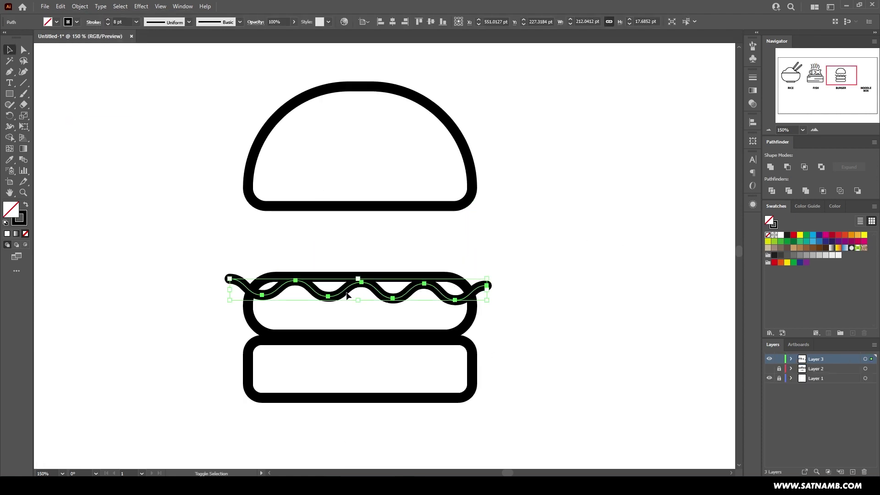
- Close the wavy lettuce line with a curve beneath the bun and shape its left end into a rounded bulge
{"action": "left_click", "coordinate": [240, 257]}
{"action": "left_click", "coordinate": [230, 279]}
{"action": "key", "text": "a"}
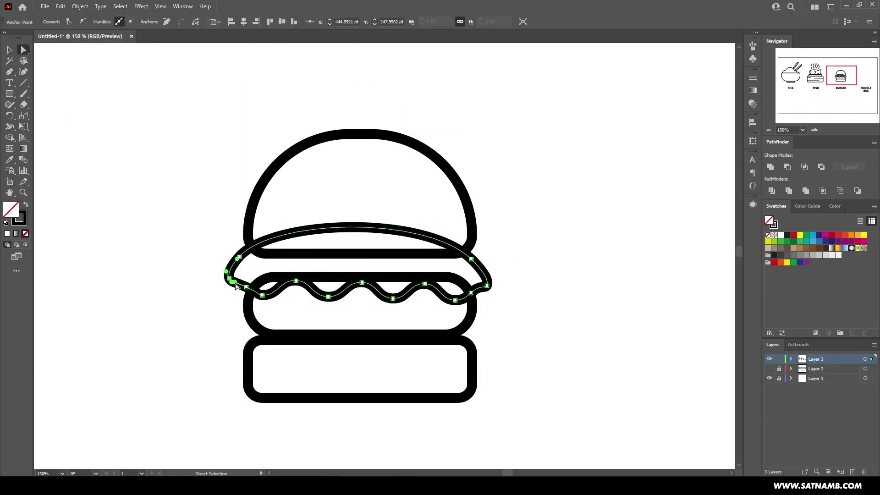
{"action": "left_click_drag", "start_coordinate": [240, 256], "coordinate": [269, 249]}
{"action": "left_click", "coordinate": [268, 304]}
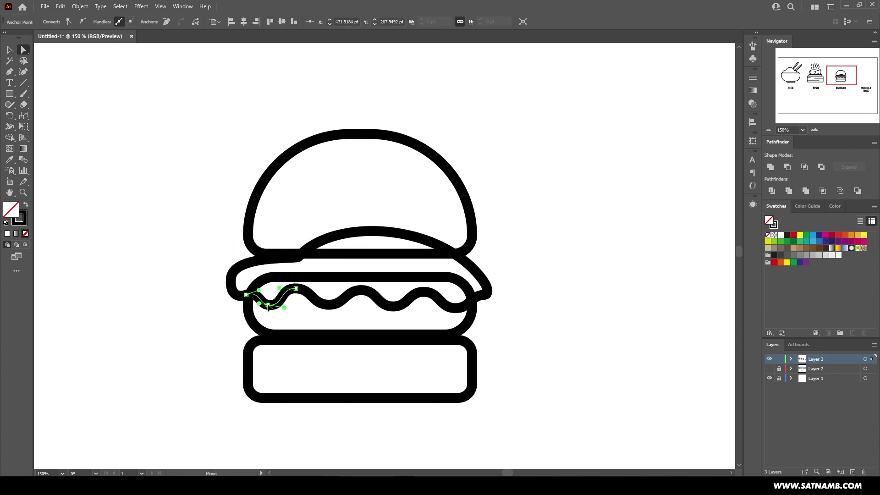
- Clear the overlaps between bun, lettuce and patty with the Shape Builder and smooth the lettuce's left curve
{"action": "key", "text": "ctrl+a"}
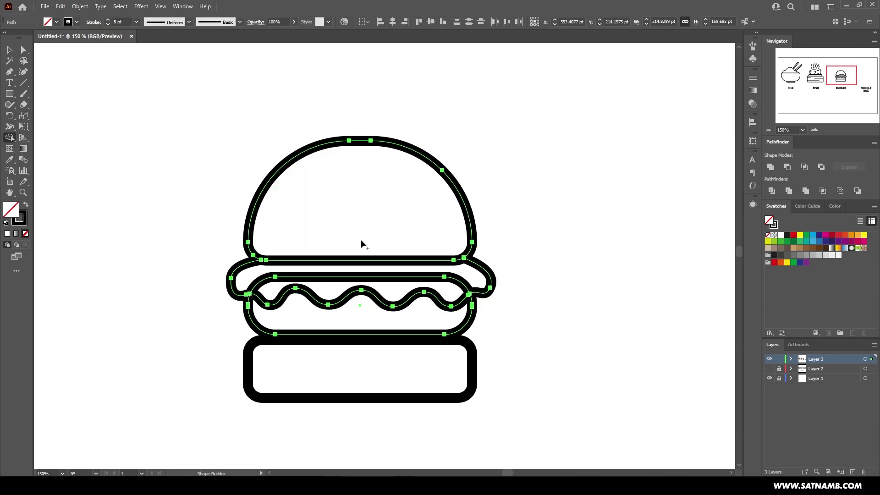
{"action": "key", "text": "shift+m"}
{"action": "key", "text": "ctrl+equal"}
{"action": "key", "text": "ctrl+equal"}
{"action": "key", "text": "ctrl+minus"}
{"action": "left_click_drag", "start_coordinate": [166, 290], "coordinate": [168, 264]}
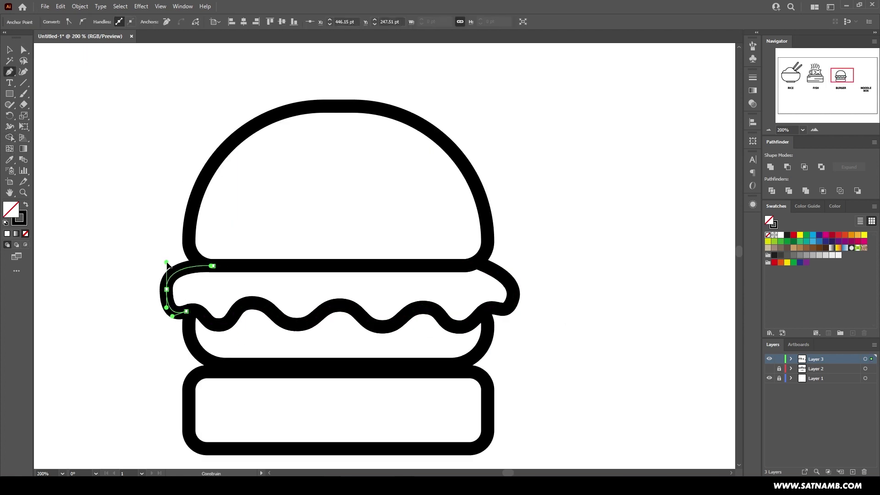
- Draw two V-shaped cheese corners, about 79 by 22 pt, below the top bun and below the lettuce's wavy edge
{"action": "left_click", "coordinate": [380, 355]}
{"action": "left_click", "coordinate": [439, 318]}
{"action": "key", "text": "v"}
{"action": "mouse_move", "coordinate": [347, 338]}
{"action": "left_mouse_down"}
{"action": "mouse_move", "coordinate": [257, 296]}
{"action": "mouse_move", "coordinate": [383, 282]}
{"action": "left_mouse_up"}
{"action": "key", "text": "a"}
{"action": "mouse_move", "coordinate": [398, 292]}
{"action": "left_mouse_down"}
{"action": "mouse_move", "coordinate": [326, 353]}
{"action": "mouse_move", "coordinate": [305, 349]}
{"action": "left_mouse_up"}
{"action": "left_click_drag", "start_coordinate": [340, 323], "coordinate": [360, 315]}
{"action": "scroll", "coordinate": [424, 368], "scroll_direction": "down", "scroll_amount": 3}
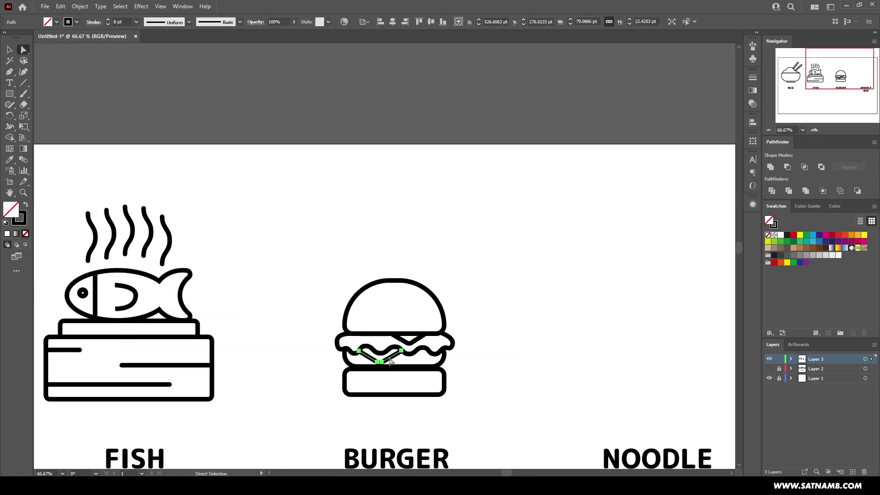
- Reduce the bottom bun to about 34 pt high and move it up against the patty
{"action": "scroll", "coordinate": [323, 334], "scroll_direction": "up", "scroll_amount": 1}
{"action": "left_click", "coordinate": [526, 313]}
{"action": "scroll", "coordinate": [442, 394], "scroll_direction": "up", "scroll_amount": 1}
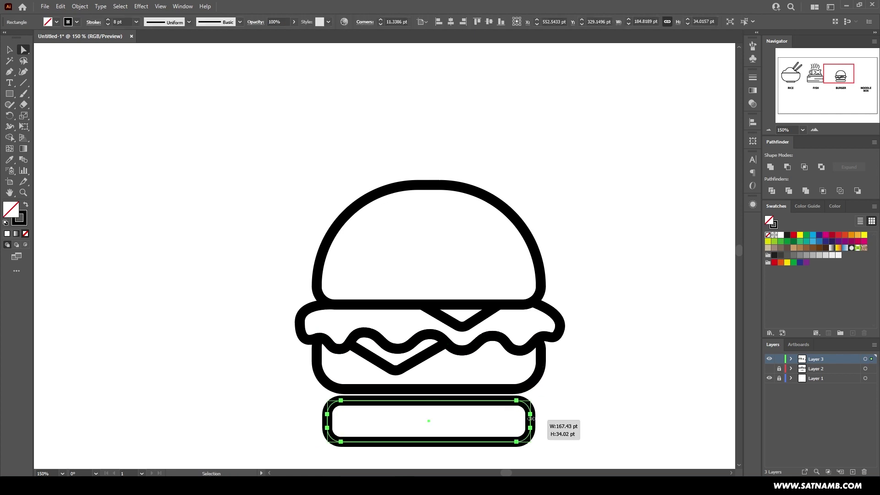
{"action": "left_click_drag", "start_coordinate": [442, 400], "coordinate": [441, 395]}
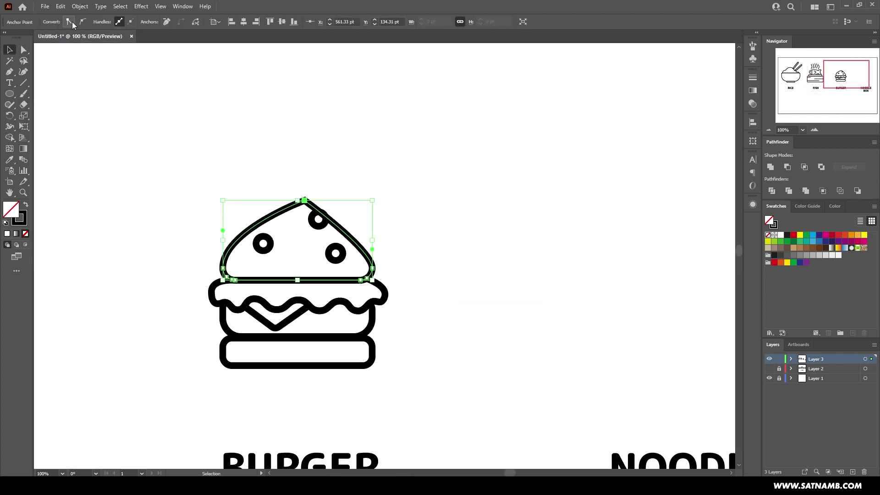
- Undo the reshaping of the top bun into a pointed peak
{"action": "left_click_drag", "start_coordinate": [304, 200], "coordinate": [305, 207]}
{"action": "key", "text": "ctrl+z"}
{"action": "key", "text": "ctrl+z"}
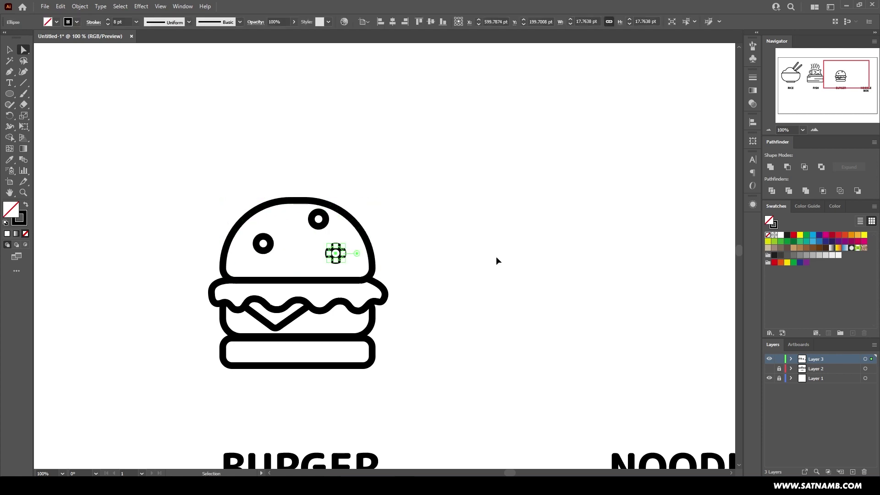
- Draw a wide, flat diamond from a rotated square above the NOODLE BOX label and place a smaller copy below it
{"action": "key", "text": "ctrl+minus"}
{"action": "left_click", "coordinate": [10, 94]}
{"action": "left_click_drag", "start_coordinate": [10, 93], "coordinate": [45, 94]}
{"action": "mouse_move", "coordinate": [392, 259]}
{"action": "left_mouse_down"}
{"action": "mouse_move", "coordinate": [442, 233]}
{"action": "mouse_move", "coordinate": [445, 206]}
{"action": "left_mouse_up"}
{"action": "key", "text": "e"}
{"action": "mouse_move", "coordinate": [450, 202]}
{"action": "left_mouse_down"}
{"action": "mouse_move", "coordinate": [462, 232]}
{"action": "mouse_move", "coordinate": [456, 221]}
{"action": "mouse_move", "coordinate": [503, 234]}
{"action": "left_mouse_up"}
{"action": "right_click", "coordinate": [422, 271]}
{"action": "left_click", "coordinate": [547, 257]}
{"action": "key", "text": "Tab"}
{"action": "left_click", "coordinate": [124, 243]}
{"action": "left_click_drag", "start_coordinate": [456, 245], "coordinate": [456, 317]}
- Delete the top anchor point of the lower diamond, leaving an open V shape
{"action": "left_click", "coordinate": [520, 252]}
{"action": "key", "text": "ctrl+plus"}
{"action": "left_click", "coordinate": [80, 6]}
{"action": "left_click", "coordinate": [433, 301]}
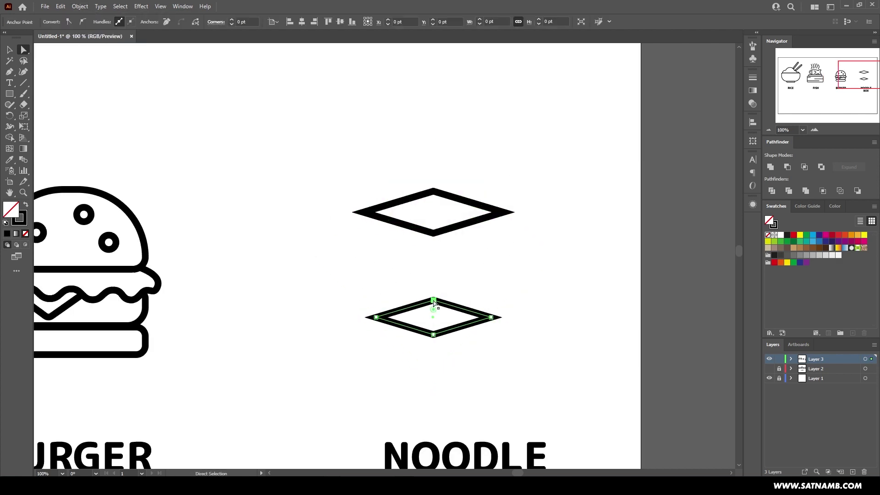
{"action": "key", "text": "Delete"}
- Round the corners of the upper diamond and enlarge it slightly
{"action": "double_click", "coordinate": [468, 201]}
{"action": "left_click", "coordinate": [365, 212]}
{"action": "left_click", "coordinate": [503, 212], "text": "shift"}
{"action": "double_click", "coordinate": [462, 272]}
{"action": "left_click_drag", "start_coordinate": [490, 212], "coordinate": [513, 223]}
{"action": "key", "text": "Escape"}
{"action": "key", "text": "v"}
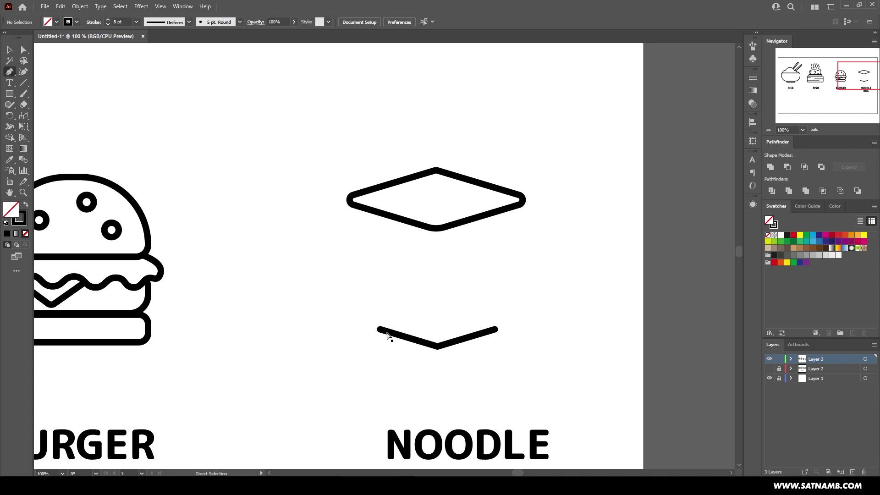
- Connect the diamond to the V with a vertical centre edge and two slanted sides, forming a box with rounded lower corners
{"action": "left_click", "coordinate": [437, 228]}
{"action": "left_click", "coordinate": [438, 347]}
{"action": "key", "text": "ctrl+plus"}
{"action": "key", "text": "ctrl+plus"}
{"action": "key", "text": "ctrl+plus"}
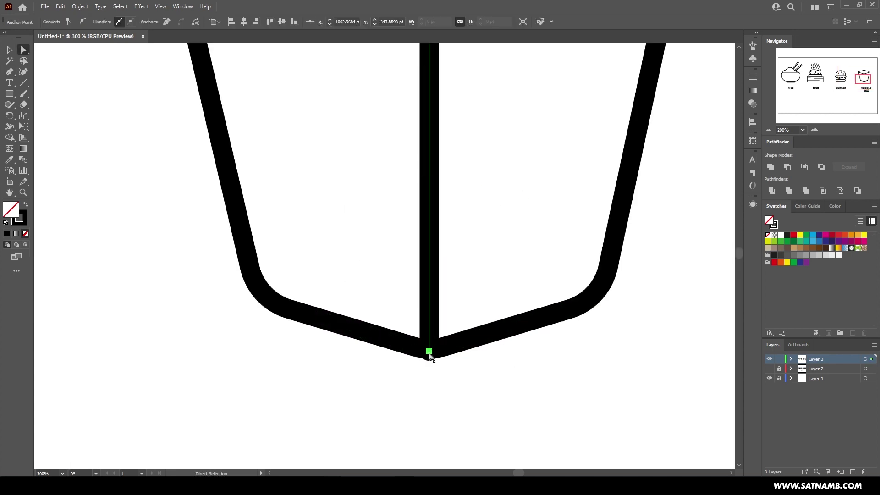
{"action": "left_click_drag", "start_coordinate": [321, 138], "coordinate": [518, 435]}
- Draw an open flap with rounded corners on the box's left side and mirror it to the right side
{"action": "key", "text": "ctrl+minus"}
{"action": "key", "text": "ctrl+minus"}
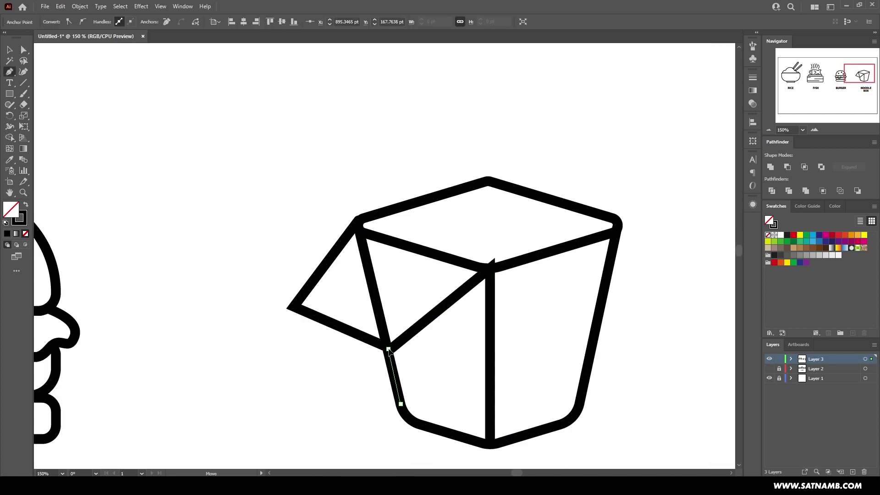
{"action": "left_click", "coordinate": [469, 288]}
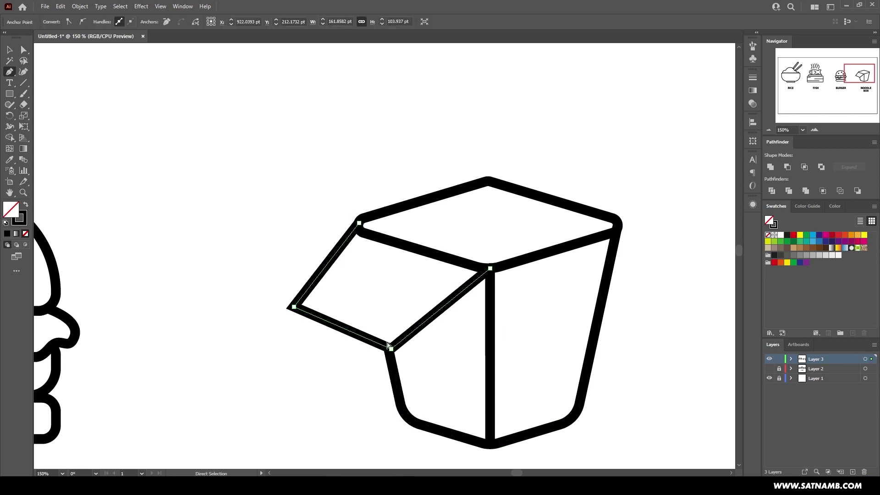
{"action": "key", "text": "ctrl+minus"}
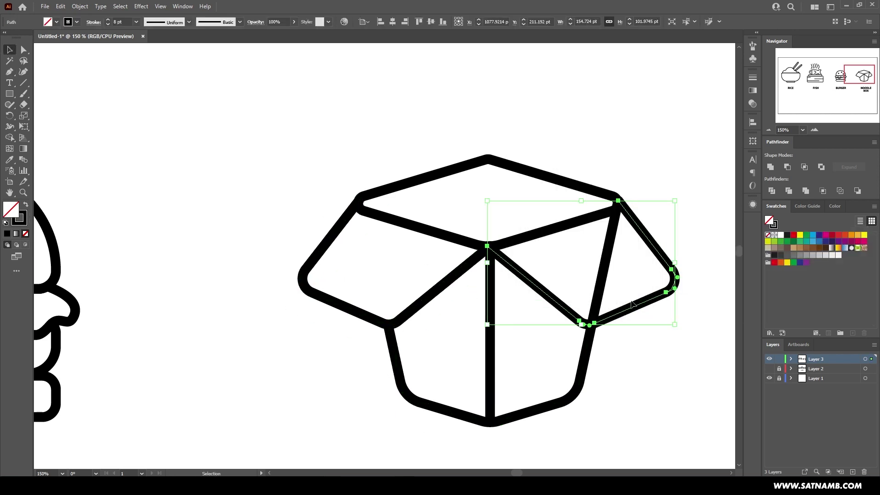
{"action": "key", "text": "ctrl+plus"}
{"action": "key", "text": "ctrl+plus"}
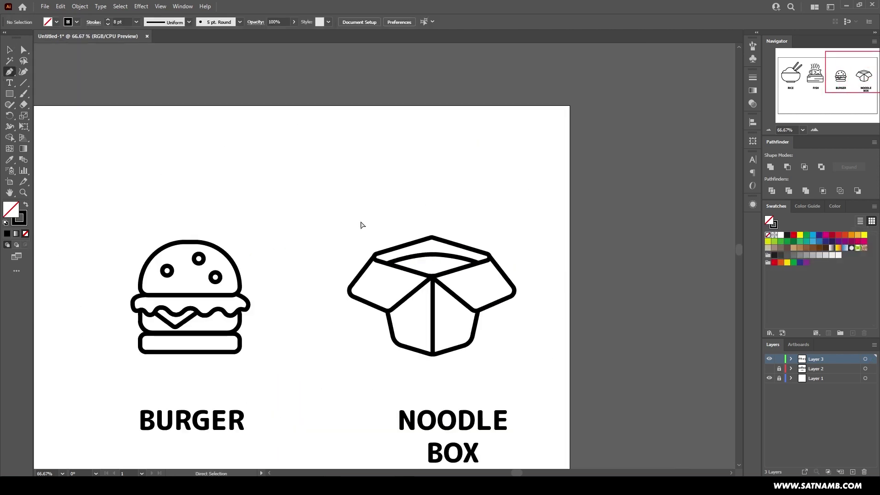
- Draw two slanted chopsticks standing in the noodle box and trim the lines that cross them
{"action": "key", "text": "m"}
{"action": "left_click_drag", "start_coordinate": [323, 153], "coordinate": [329, 262]}
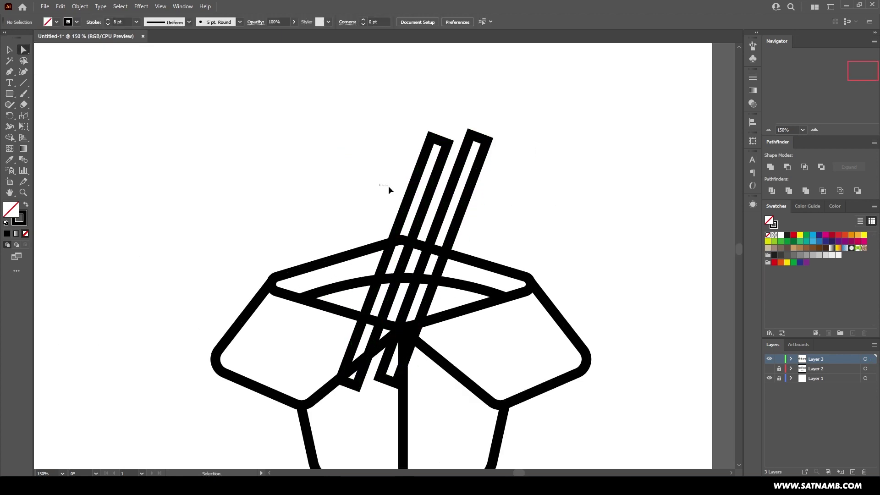
{"action": "key", "text": "p"}
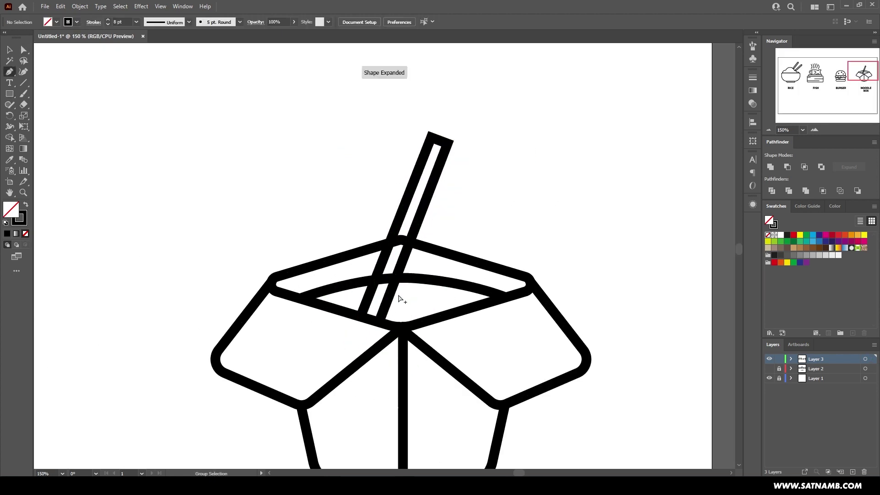
{"action": "left_click_drag", "start_coordinate": [455, 143], "coordinate": [490, 144]}
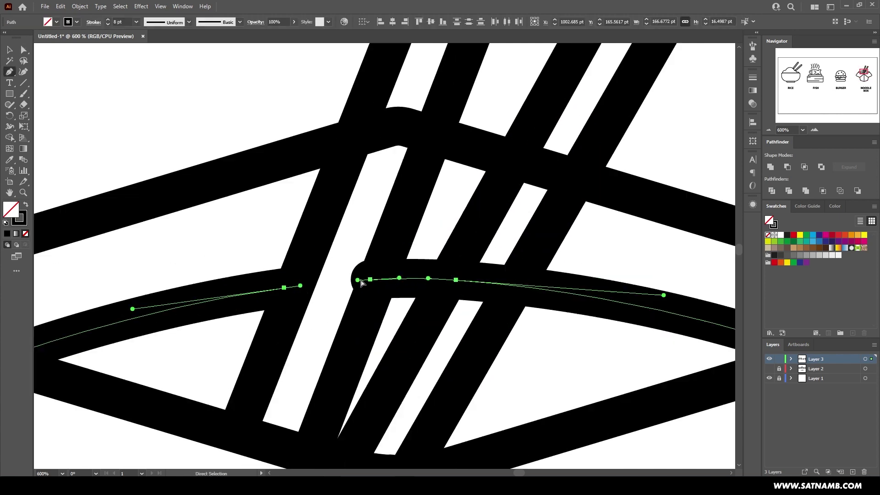
{"action": "left_click_drag", "start_coordinate": [369, 280], "coordinate": [394, 293]}
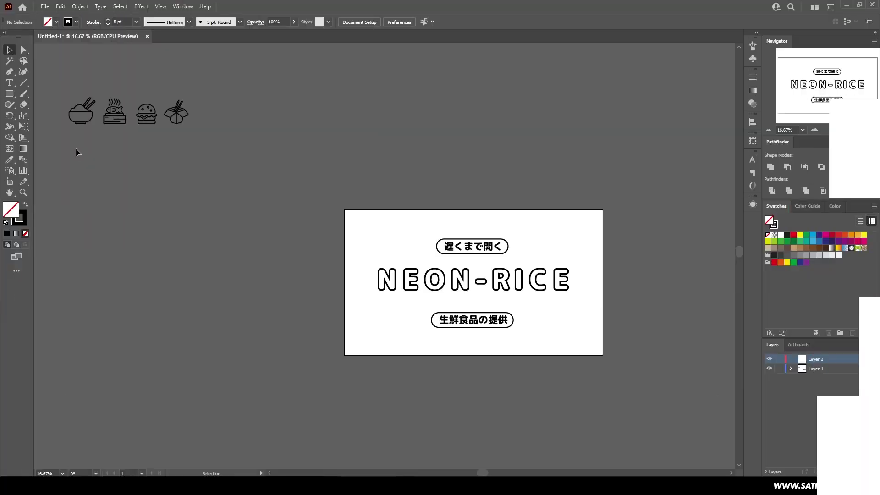
- Move the group of four food icons onto the artboard, between the NEON-RICE lettering and the lower Japanese line
{"action": "left_click", "coordinate": [177, 120]}
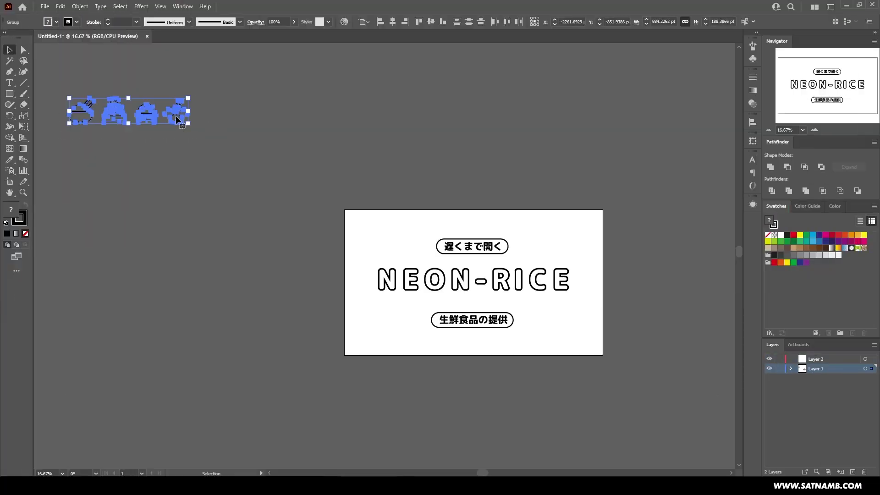
{"action": "left_click_drag", "start_coordinate": [527, 308], "coordinate": [527, 308]}
{"action": "scroll", "coordinate": [527, 308], "scroll_direction": "up", "scroll_amount": 2}
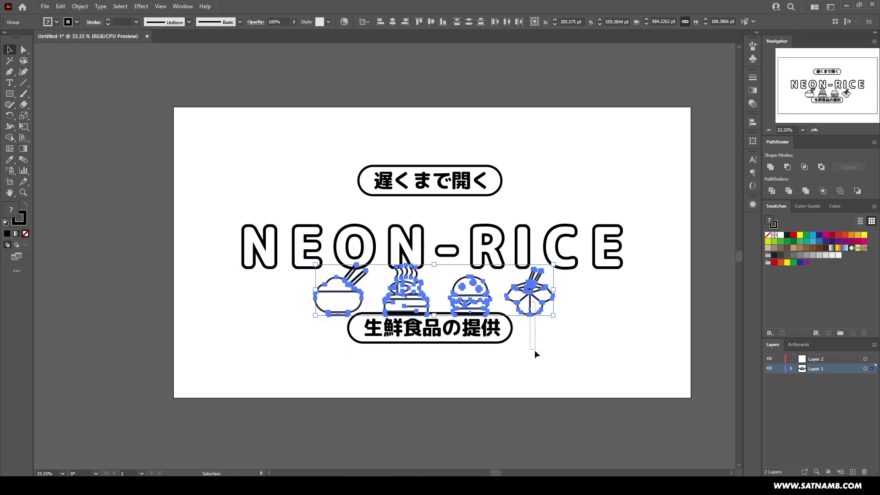
{"action": "left_click_drag", "start_coordinate": [535, 350], "coordinate": [535, 351]}
{"action": "left_click", "coordinate": [468, 302], "text": "shift"}
{"action": "left_click_drag", "start_coordinate": [332, 292], "coordinate": [328, 298]}
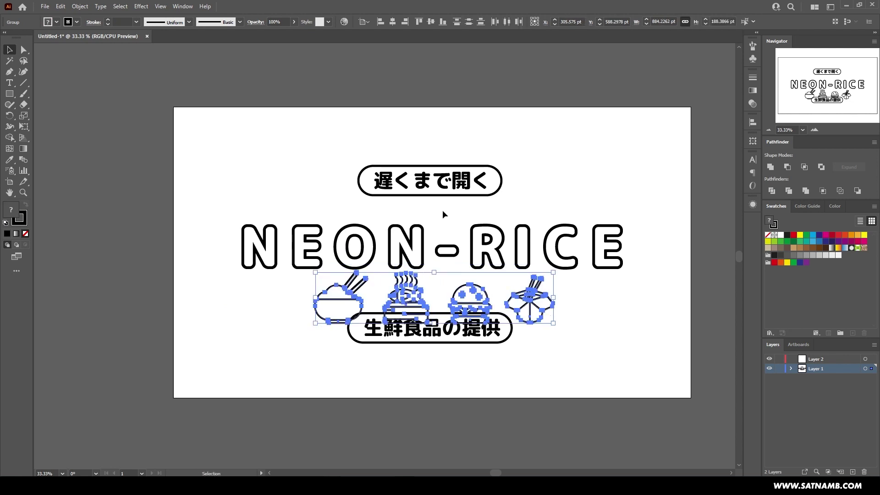
- Show the layout grid over the sign artwork
{"action": "key", "text": "a"}
{"action": "left_click", "coordinate": [424, 231]}
{"action": "key", "text": "ctrl+apostrophe"}
{"action": "key", "text": "ctrl+equal"}
{"action": "left_click", "coordinate": [326, 201]}
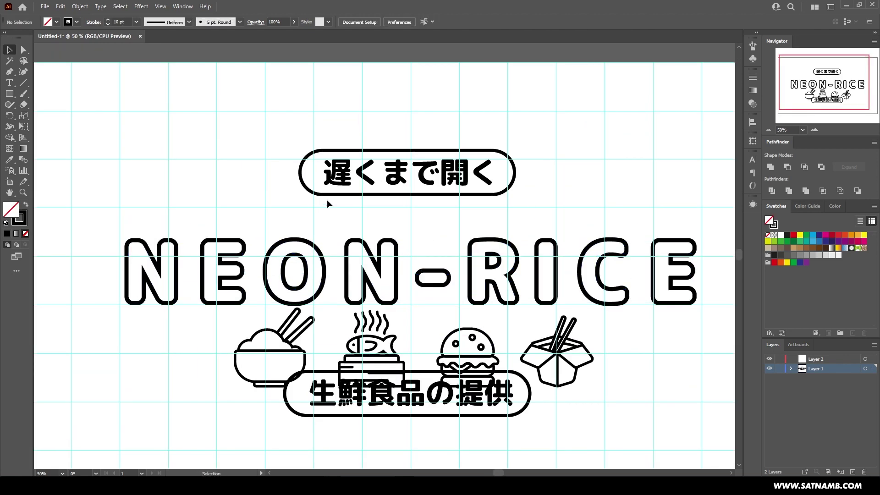
- Spread the layout by moving the upper badge and NEON-RICE lettering up and the lower badge down
{"action": "key", "text": "v"}
{"action": "left_click", "coordinate": [466, 169]}
{"action": "left_click_drag", "start_coordinate": [470, 260], "coordinate": [470, 238]}
{"action": "scroll", "coordinate": [406, 354], "scroll_direction": "down", "scroll_amount": 3}
{"action": "left_click_drag", "start_coordinate": [403, 356], "coordinate": [408, 361]}
- Move the icon group up beneath the NEON-RICE lettering and shift the lower Japanese badge slightly down
{"action": "left_click", "coordinate": [569, 297]}
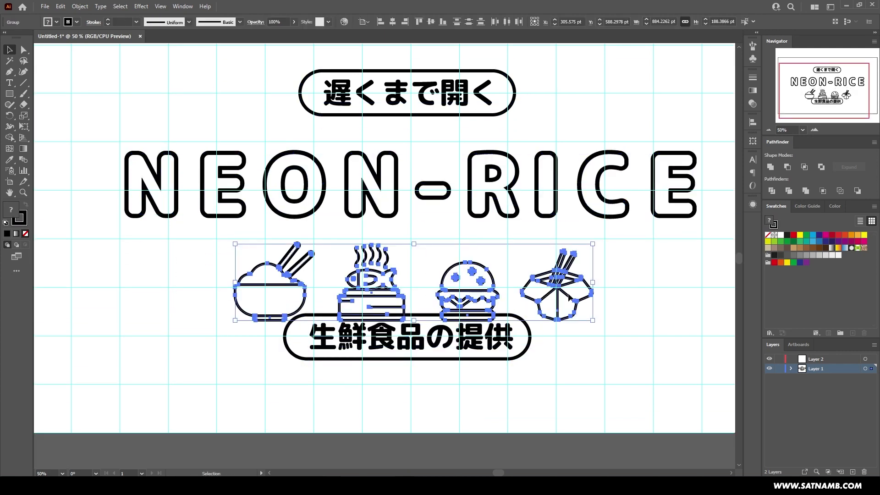
{"action": "left_click_drag", "start_coordinate": [568, 297], "coordinate": [568, 281]}
{"action": "left_click", "coordinate": [444, 402]}
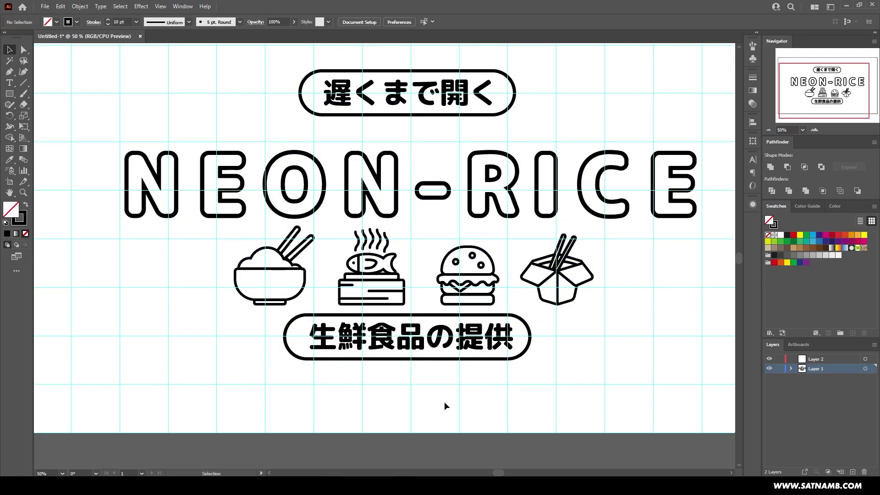
{"action": "scroll", "coordinate": [445, 401], "scroll_direction": "up", "scroll_amount": 2}
{"action": "scroll", "coordinate": [398, 393], "scroll_direction": "down", "scroll_amount": 2}
{"action": "left_click_drag", "start_coordinate": [359, 423], "coordinate": [398, 394]}
{"action": "left_click_drag", "start_coordinate": [397, 393], "coordinate": [398, 399]}
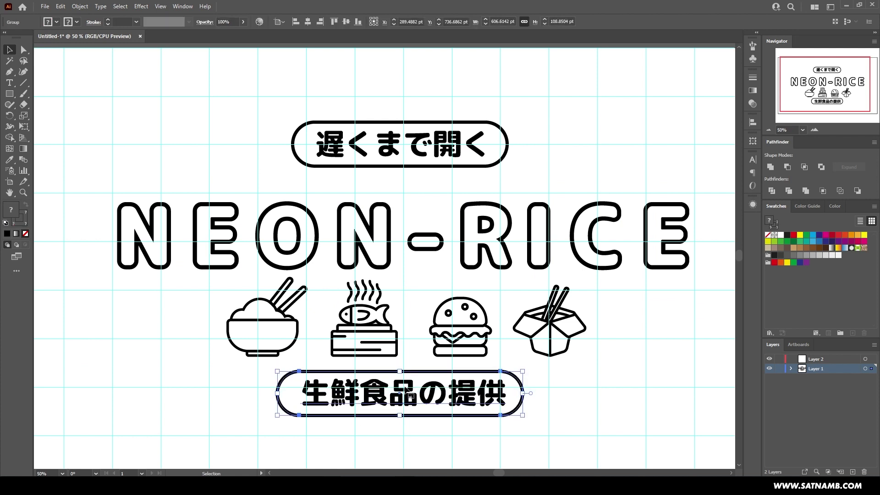
{"action": "left_click", "coordinate": [426, 166]}
{"action": "left_click", "coordinate": [426, 169]}
- Nudge the icons together with the lower badge down, and nudge the upper badge down towards the lettering
{"action": "scroll", "coordinate": [427, 169], "scroll_direction": "down", "scroll_amount": 1}
{"action": "left_click_drag", "start_coordinate": [193, 268], "coordinate": [614, 416]}
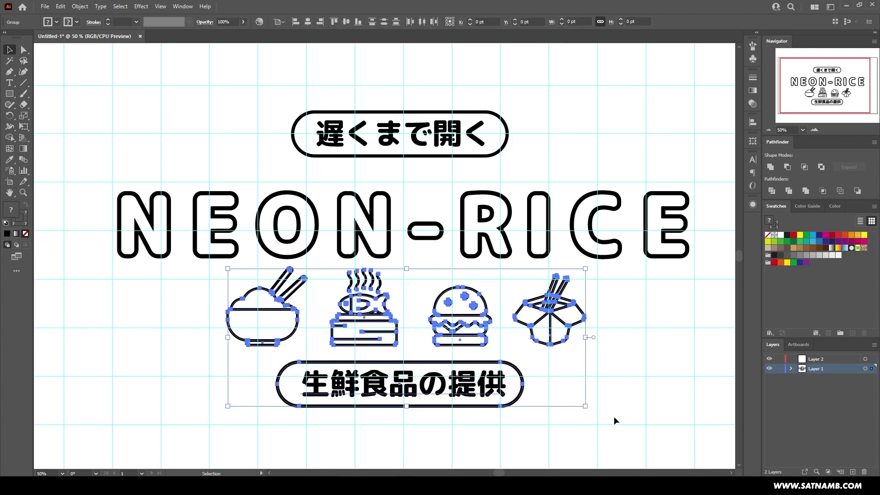
{"action": "key", "text": "shift+Down"}
{"action": "key", "text": "shift+Down"}
{"action": "left_click", "coordinate": [615, 397]}
{"action": "left_click_drag", "start_coordinate": [336, 171], "coordinate": [474, 116]}
{"action": "key", "text": "shift+Down"}
{"action": "key", "text": "shift+Down"}
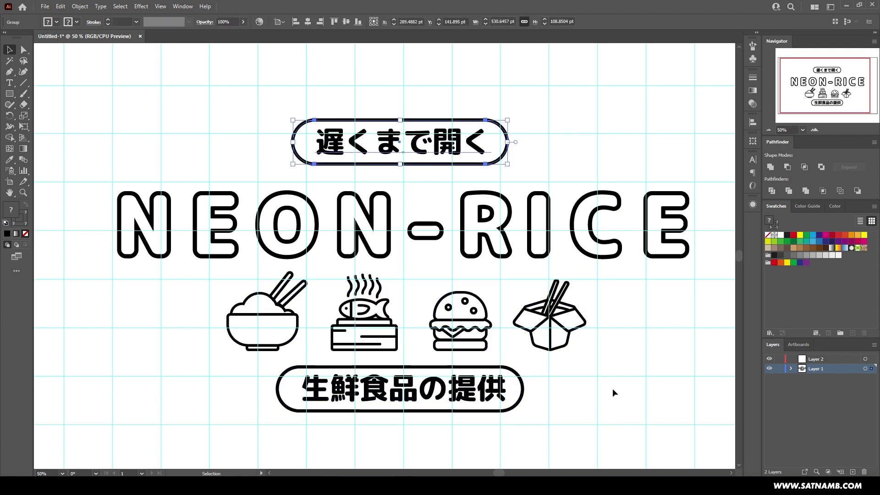
{"action": "left_click", "coordinate": [613, 392]}
- Distribute the two badges, the NEON-RICE lettering and the icon group evenly by their vertical centres
{"action": "left_click", "coordinate": [304, 390]}
{"action": "left_click_drag", "start_coordinate": [567, 147], "coordinate": [498, 126]}
{"action": "key", "text": "ctrl+a"}
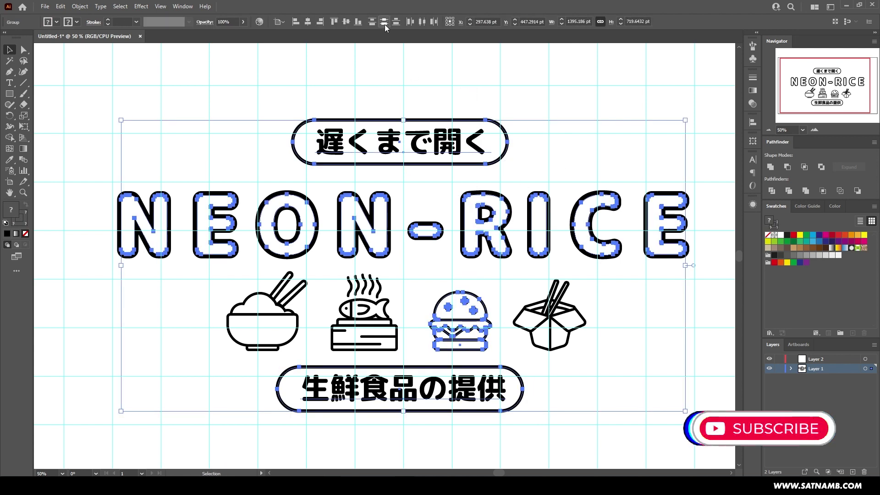
{"action": "left_click", "coordinate": [280, 22]}
{"action": "left_click", "coordinate": [302, 32]}
{"action": "left_click_drag", "start_coordinate": [182, 277], "coordinate": [584, 347]}
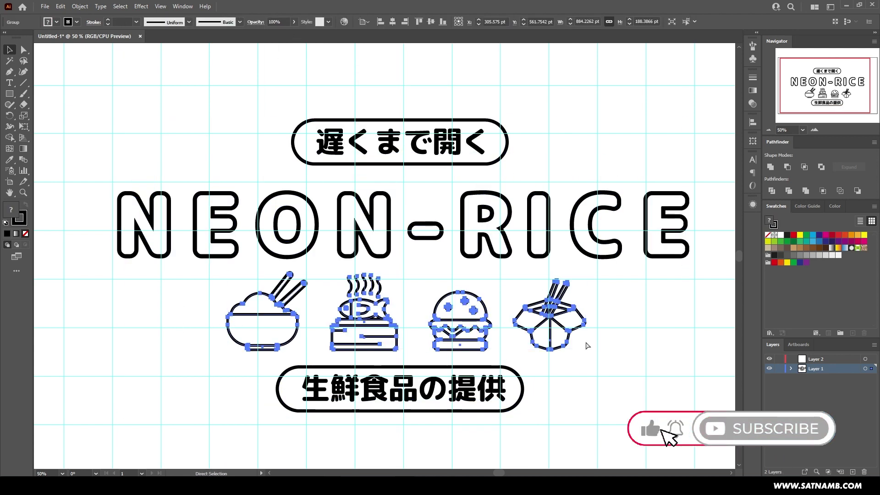
{"action": "left_click", "coordinate": [452, 108]}
{"action": "key", "text": "ctrl+a"}
{"action": "left_click", "coordinate": [384, 22]}
- Move the upper Japanese badge slightly closer to the NEON-RICE lettering and hide the grid
{"action": "left_click", "coordinate": [495, 103]}
{"action": "left_click", "coordinate": [468, 146]}
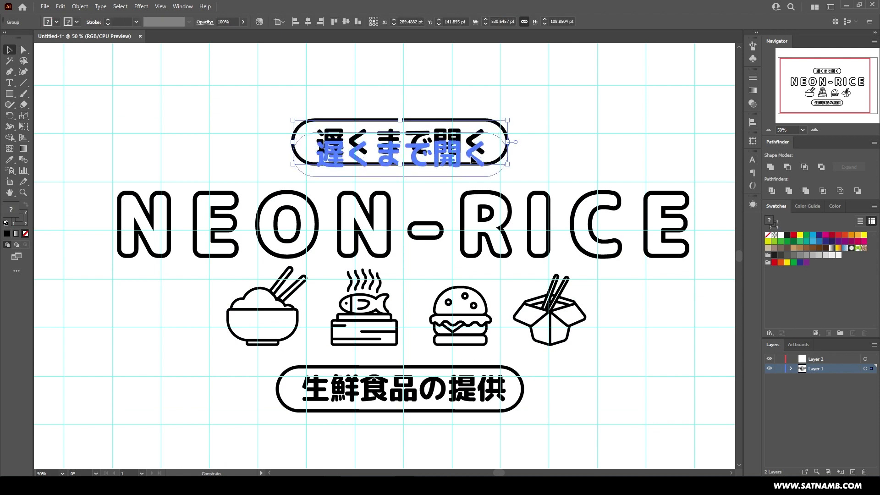
{"action": "left_click", "coordinate": [576, 160]}
{"action": "key", "text": "ctrl+minus"}
{"action": "key", "text": "ctrl+semicolon"}
- Nudge the icon group slightly down, away from the NEON-RICE lettering
{"action": "key", "text": "ctrl+plus"}
{"action": "left_click", "coordinate": [579, 300]}
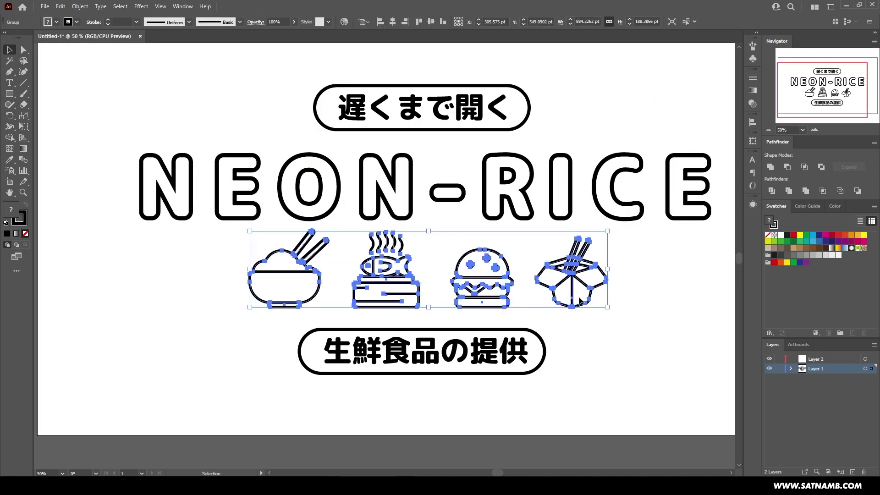
{"action": "left_click", "coordinate": [148, 133]}
- Try to widen the noodle box's left chopstick by moving its right edge outward
{"action": "scroll", "coordinate": [299, 314], "scroll_direction": "right", "scroll_amount": 1}
{"action": "scroll", "coordinate": [665, 254], "scroll_direction": "up", "scroll_amount": 4}
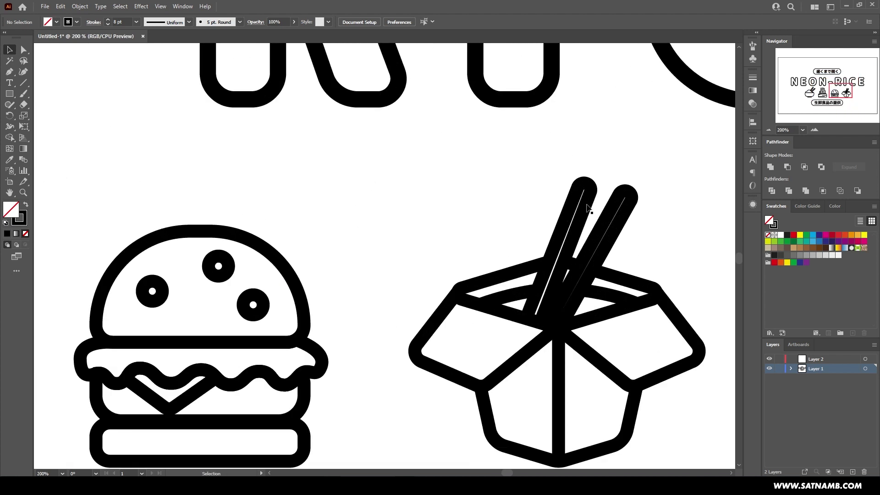
{"action": "left_click", "coordinate": [587, 207]}
{"action": "key", "text": "a"}
{"action": "left_click", "coordinate": [556, 274]}
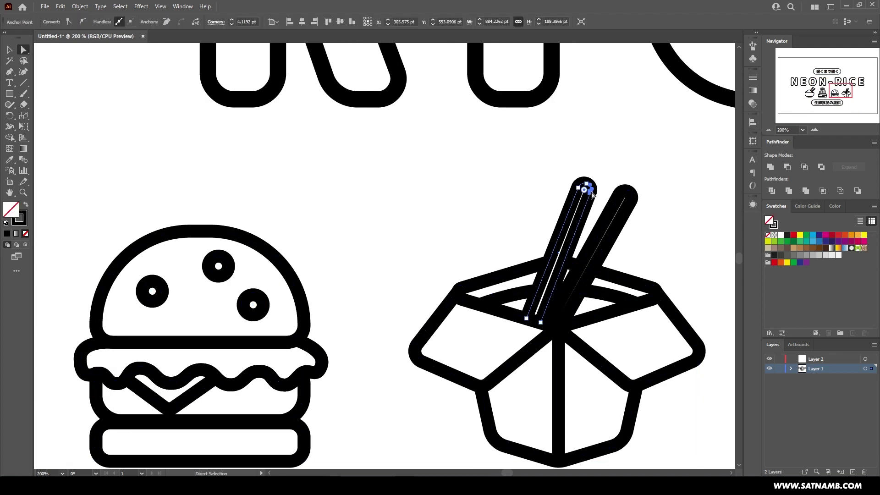
{"action": "scroll", "coordinate": [556, 274], "scroll_direction": "up", "scroll_amount": 1}
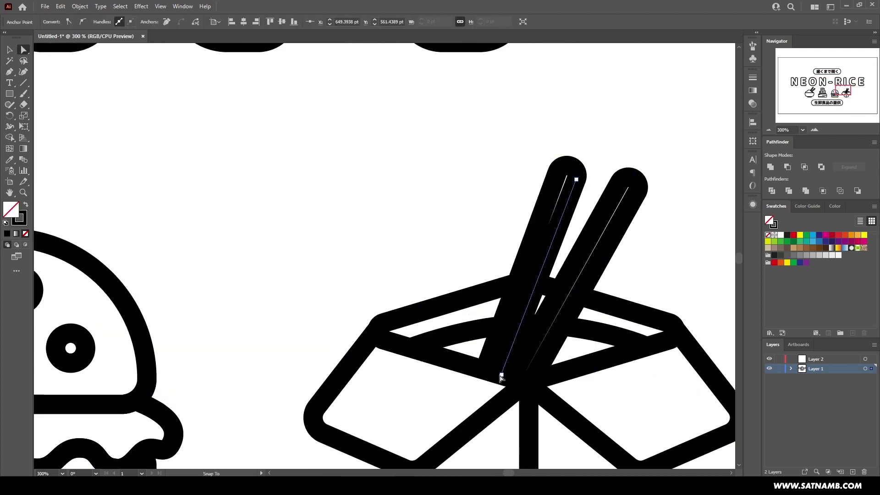
{"action": "left_click", "coordinate": [593, 177]}
{"action": "left_click", "coordinate": [626, 211]}
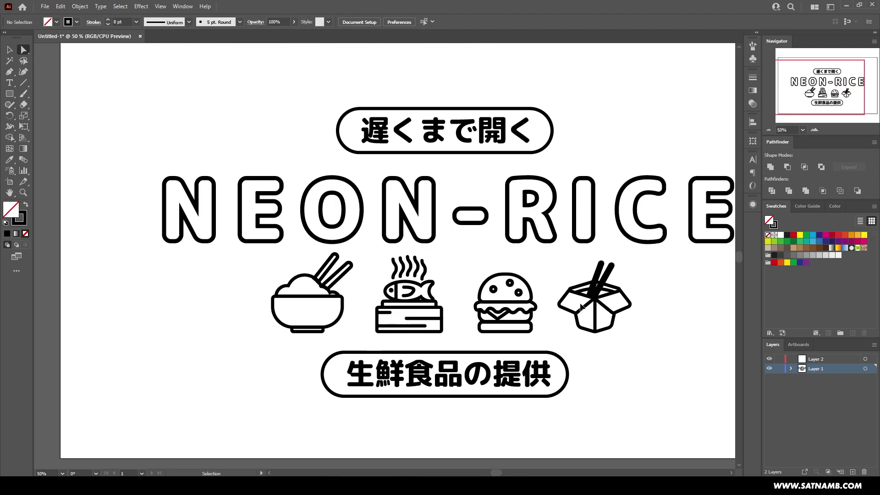
- Set the stroke weight of the food icons to 7 pt
{"action": "left_click", "coordinate": [648, 294]}
{"action": "key", "text": "ctrl+plus"}
{"action": "key", "text": "ctrl+plus"}
{"action": "key", "text": "ctrl+plus"}
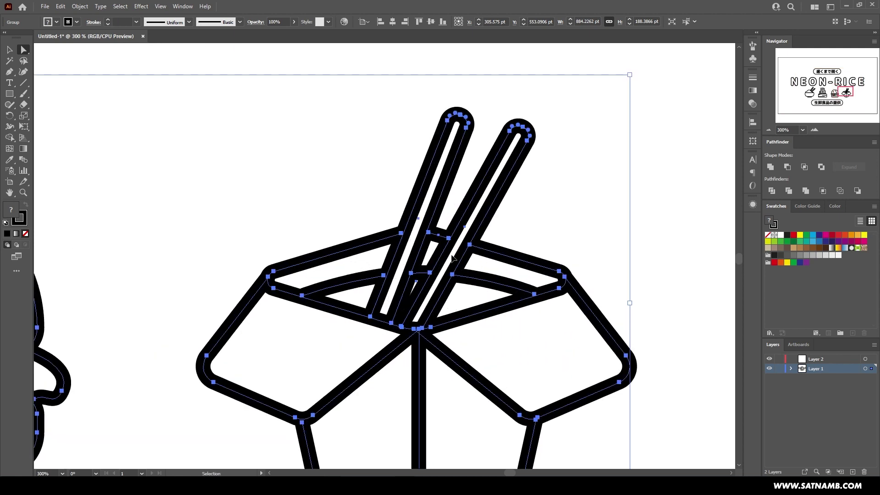
{"action": "left_click", "coordinate": [567, 235]}
{"action": "key", "text": "ctrl+minus"}
{"action": "key", "text": "ctrl+minus"}
{"action": "key", "text": "ctrl+minus"}
{"action": "key", "text": "ctrl+minus"}
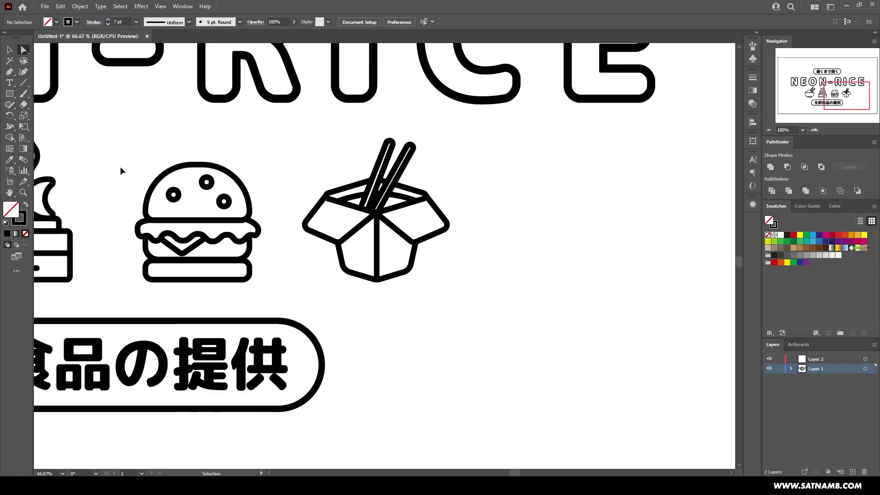
- Hide Layer 1 with the sign artwork and make Layer 2 the active layer
{"action": "key", "text": "ctrl+minus"}
{"action": "key", "text": "ctrl+minus"}
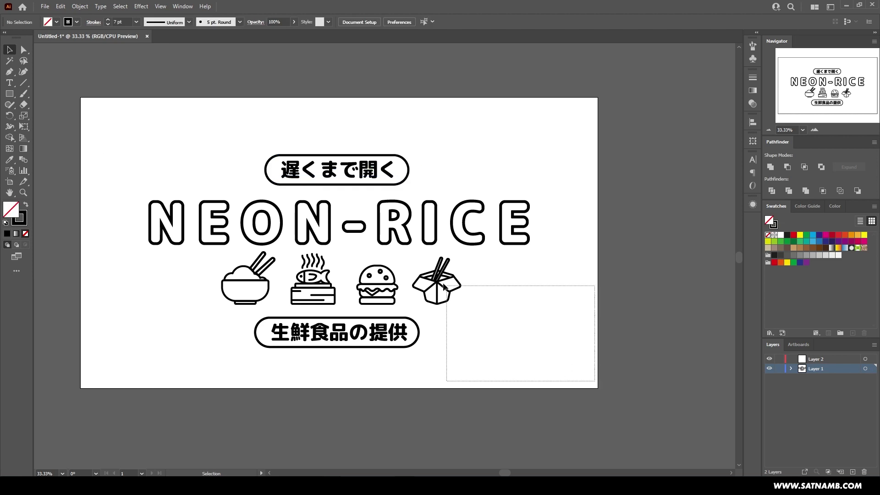
{"action": "key", "text": "ctrl+a"}
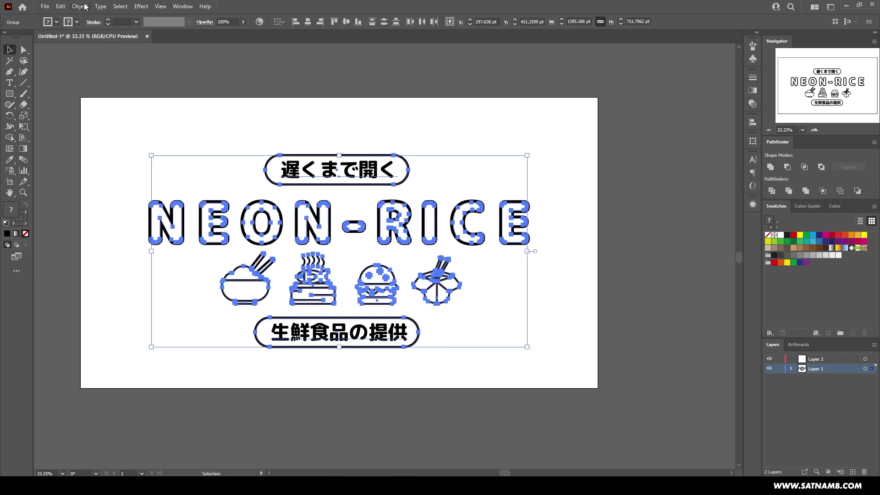
{"action": "left_click", "coordinate": [771, 369]}
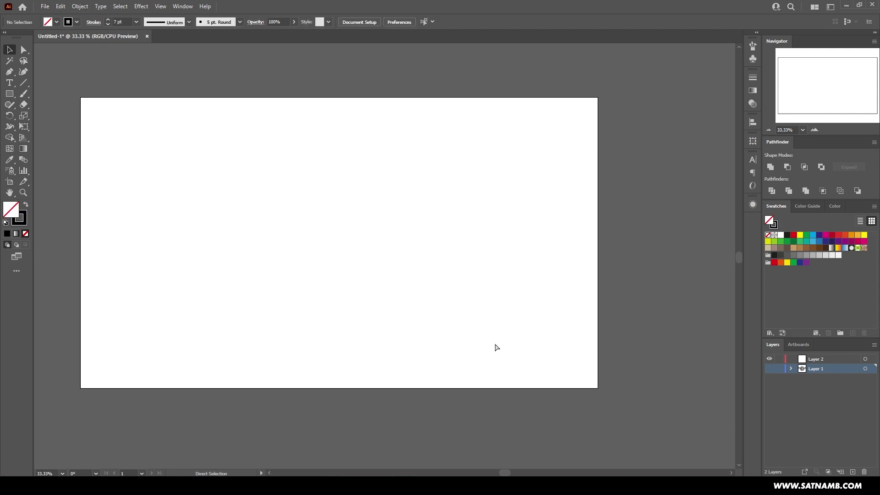
{"action": "left_click", "coordinate": [770, 359]}
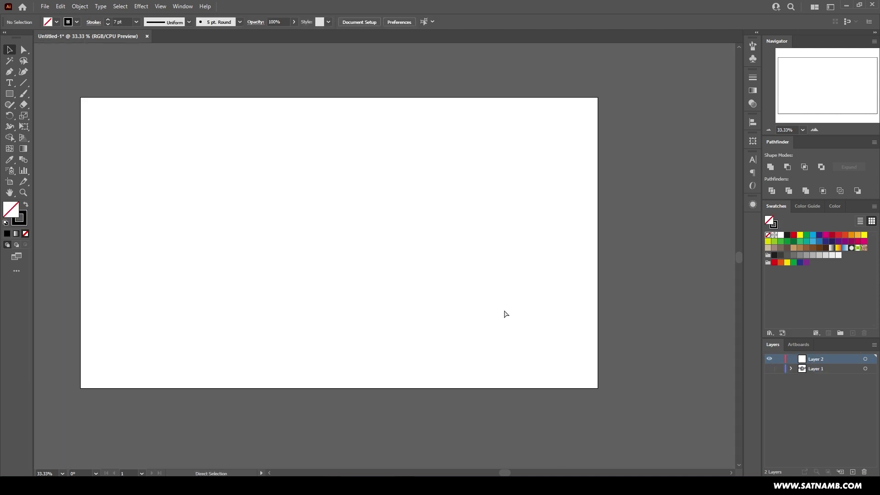
- Paste a copy of the sign artwork in front on Layer 2 and expand its appearance
{"action": "key", "text": "ctrl+f"}
{"action": "key", "text": "ctrl+h"}
{"action": "key", "text": "ctrl+a"}
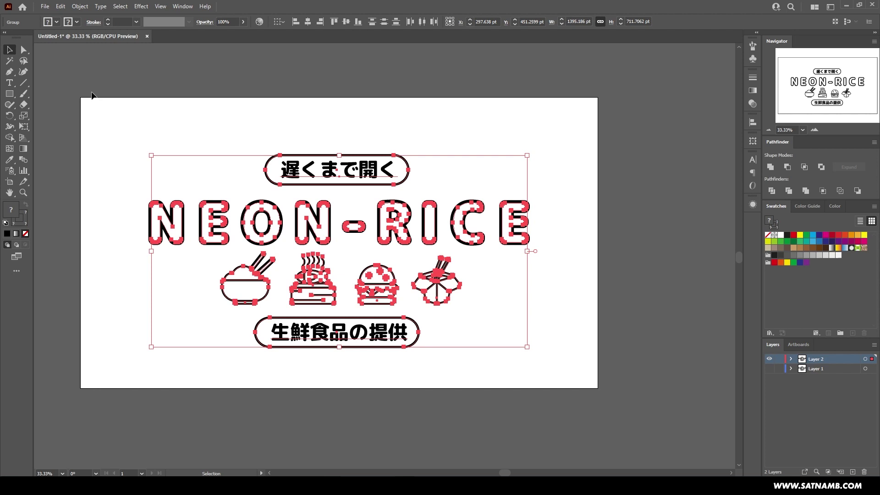
{"action": "left_click", "coordinate": [86, 8]}
{"action": "left_click", "coordinate": [88, 125]}
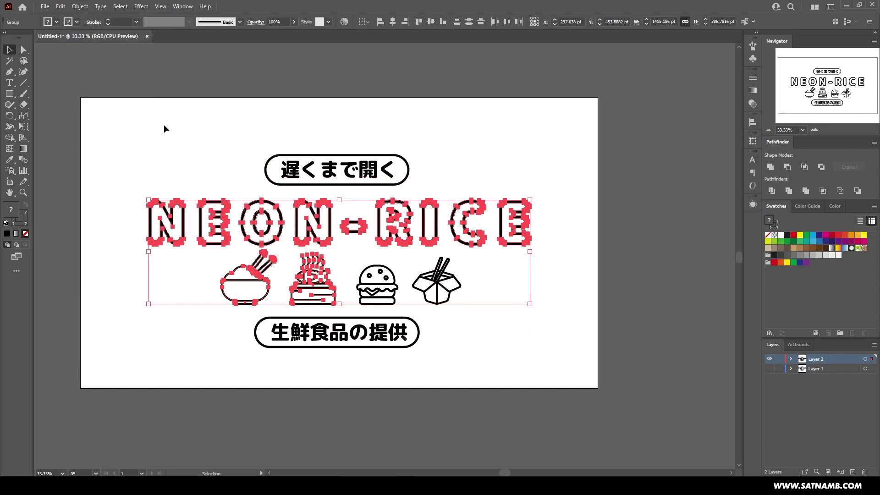
{"action": "left_click", "coordinate": [548, 412]}
- Expand all of the copied artwork and unite it with Pathfinder
{"action": "key", "text": "ctrl+a"}
{"action": "left_click", "coordinate": [80, 7]}
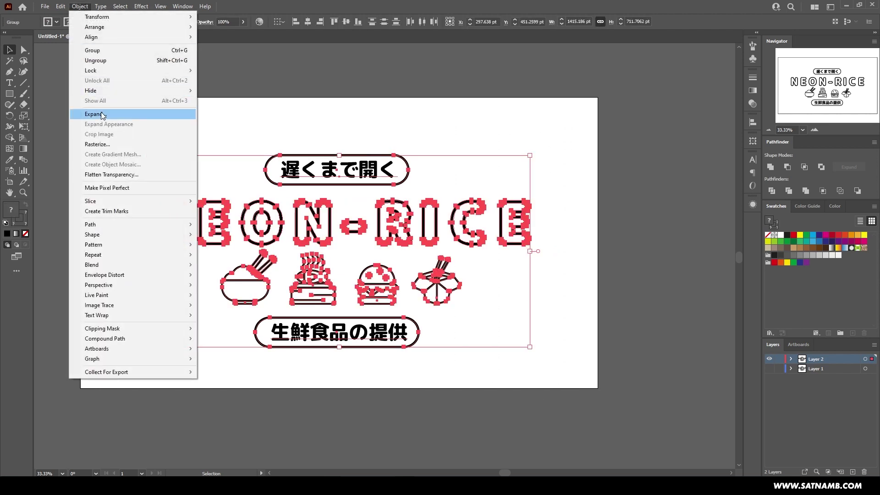
{"action": "left_click", "coordinate": [102, 114]}
{"action": "left_click", "coordinate": [421, 296]}
{"action": "left_click", "coordinate": [80, 6]}
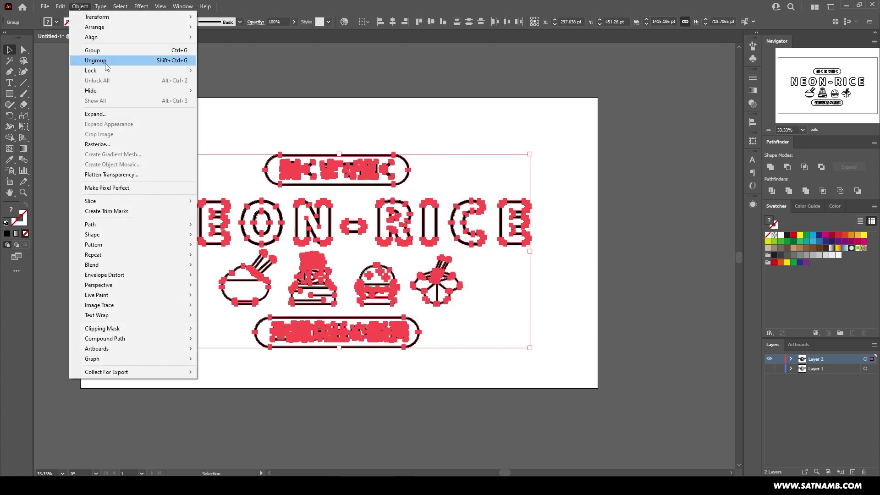
{"action": "left_click", "coordinate": [770, 167]}
- Apply Outline Stroke to the united artwork's paths
{"action": "left_click", "coordinate": [61, 7]}
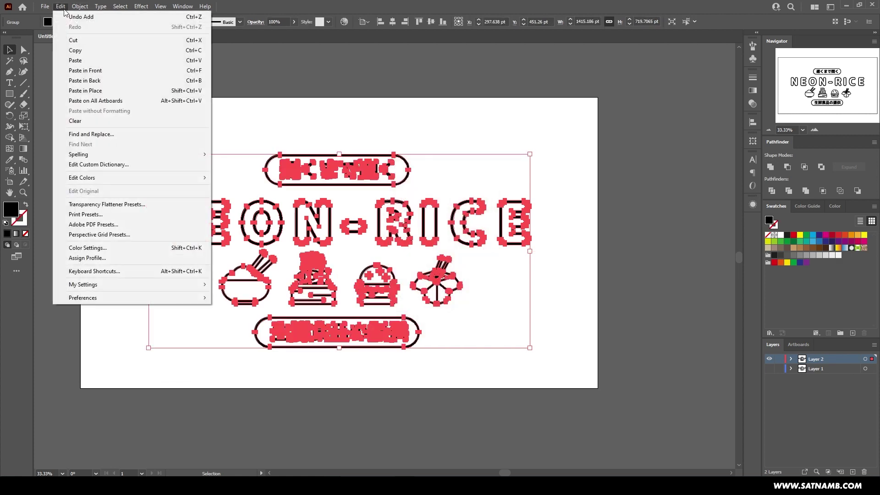
{"action": "mouse_move", "coordinate": [80, 7]}
{"action": "mouse_move", "coordinate": [120, 224]}
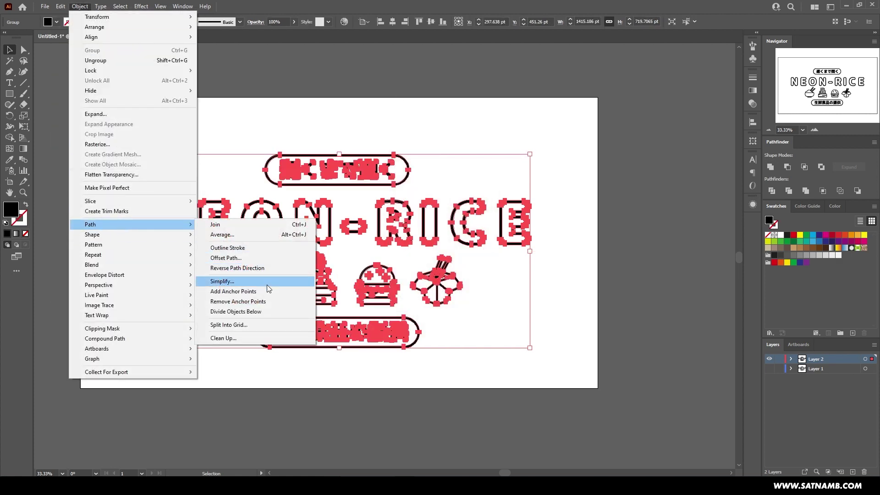
{"action": "left_click", "coordinate": [265, 250]}
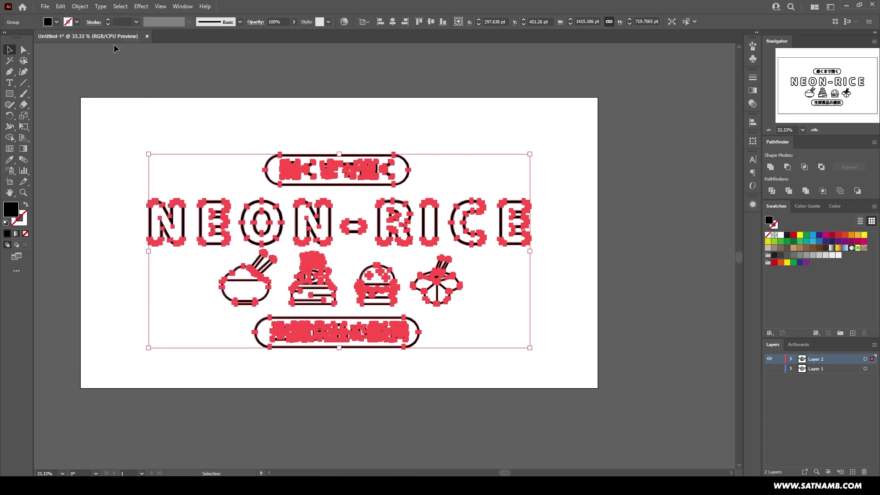
- Offset the artwork's paths by 35 pt with miter joins and unite the result into one silhouette
{"action": "left_click", "coordinate": [80, 7]}
{"action": "mouse_move", "coordinate": [137, 224]}
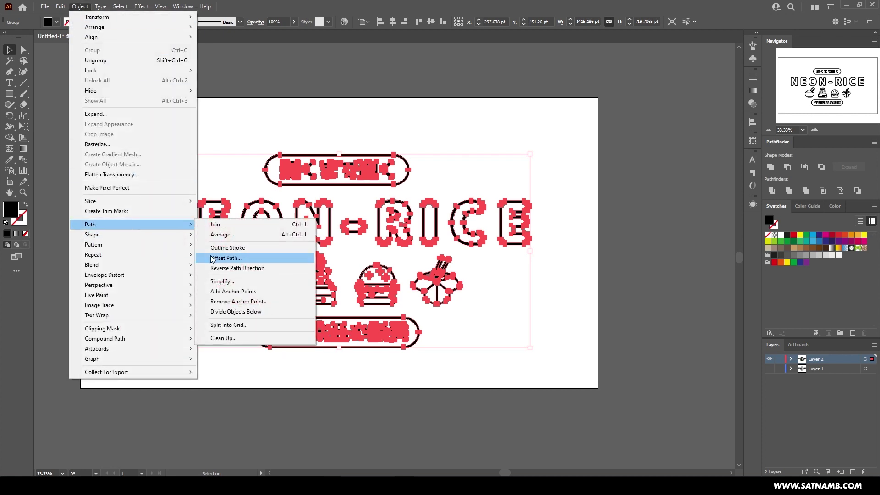
{"action": "left_click", "coordinate": [258, 259]}
{"action": "key", "text": "Up"}
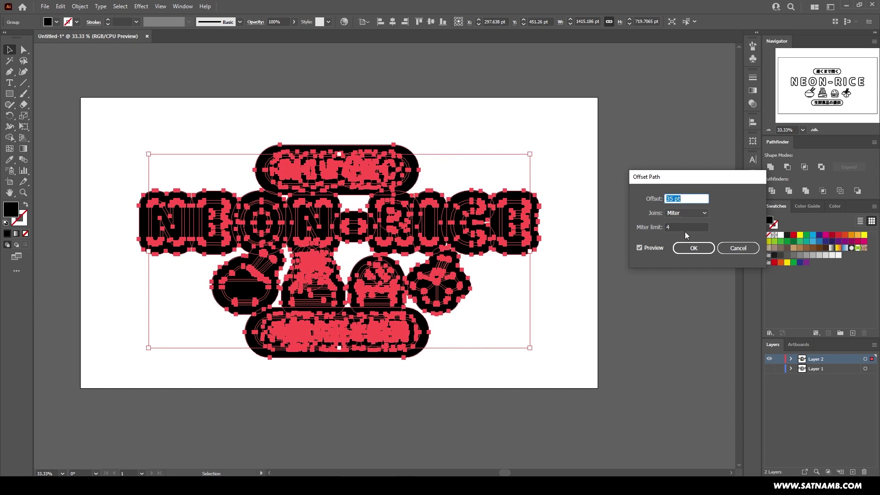
{"action": "left_click", "coordinate": [691, 247]}
{"action": "left_click", "coordinate": [771, 168]}
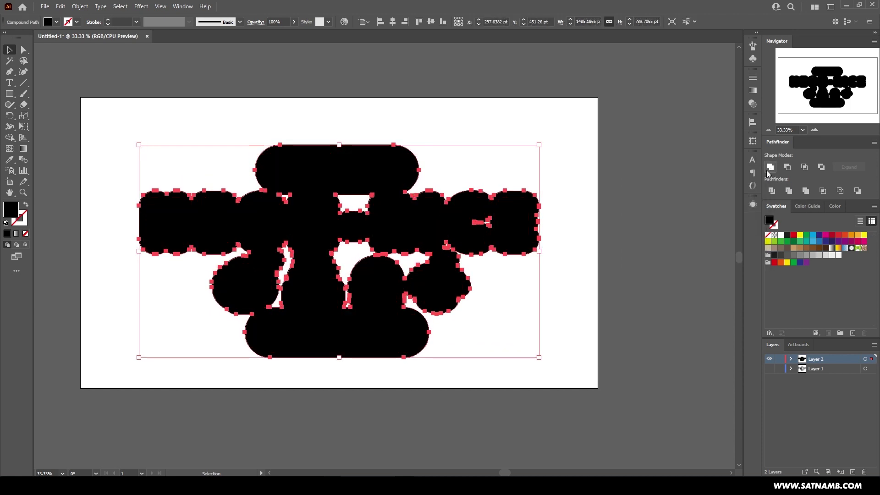
- Delete the enclosed white holes inside the silhouette by removing their anchor points
{"action": "left_click", "coordinate": [478, 339]}
{"action": "key", "text": "a"}
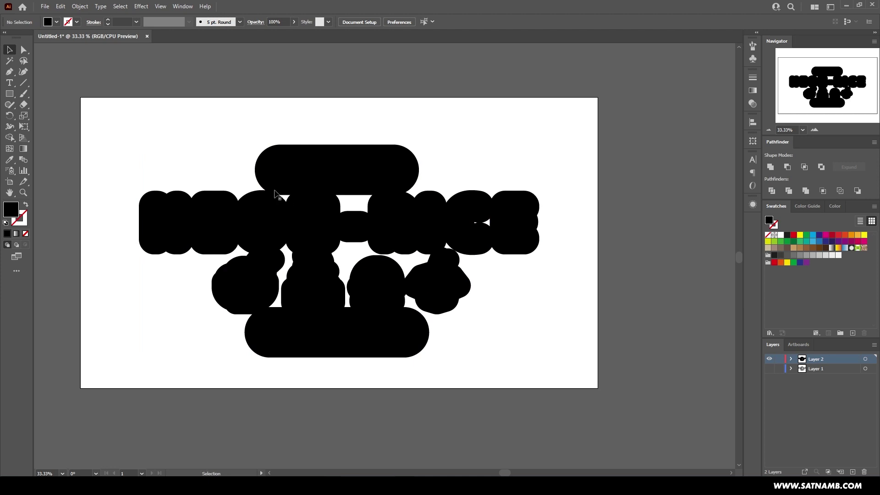
{"action": "left_click", "coordinate": [281, 295]}
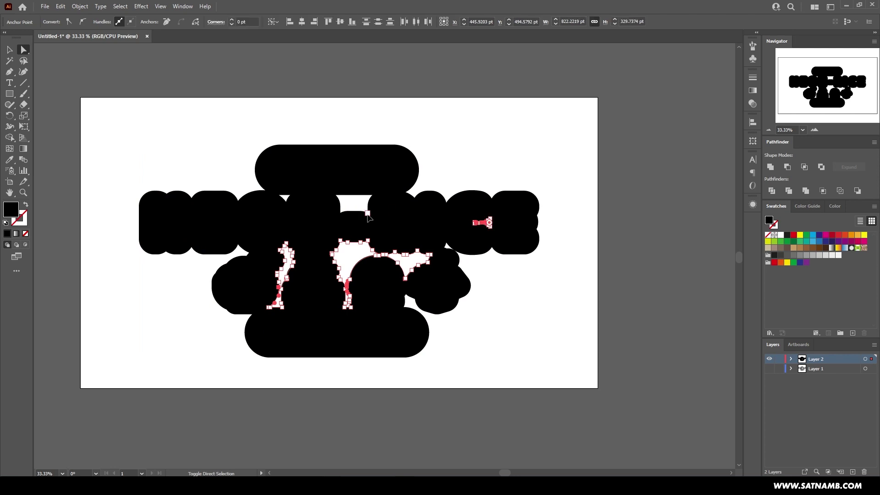
{"action": "key", "text": "Delete"}
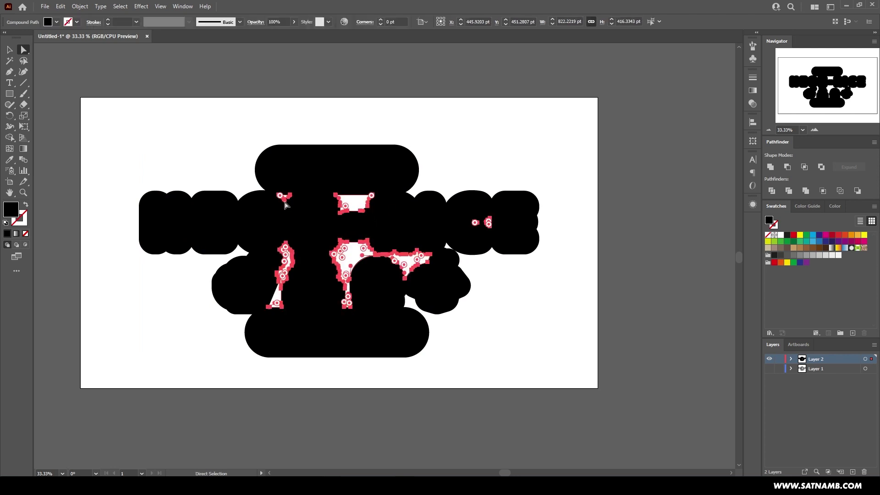
- Delete the anchor points in the narrow gap between the lettering and the noodle box's chopsticks
{"action": "scroll", "coordinate": [453, 253], "scroll_direction": "up", "scroll_amount": 6}
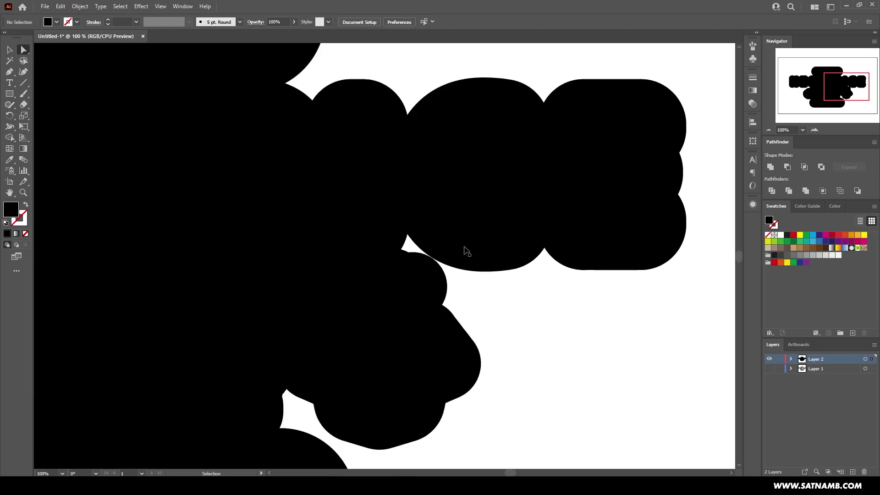
{"action": "left_click", "coordinate": [429, 259]}
{"action": "left_click", "coordinate": [442, 265]}
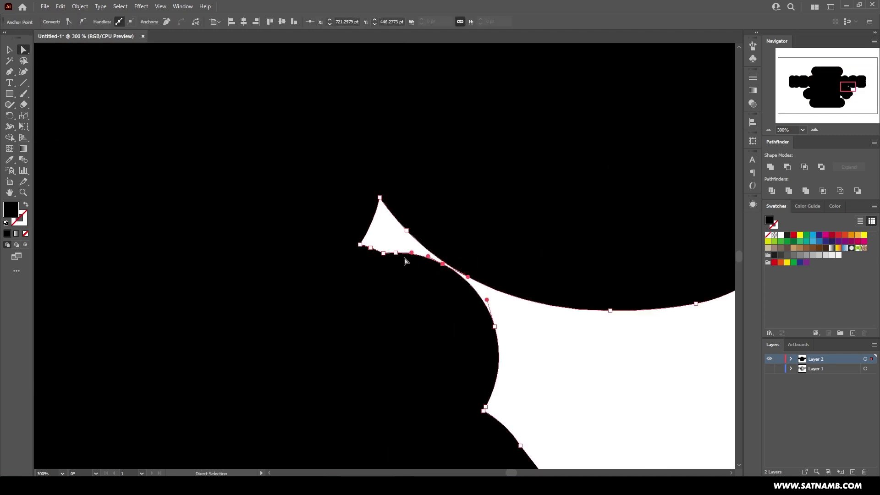
{"action": "left_click_drag", "start_coordinate": [397, 256], "coordinate": [451, 216]}
{"action": "left_click", "coordinate": [392, 244]}
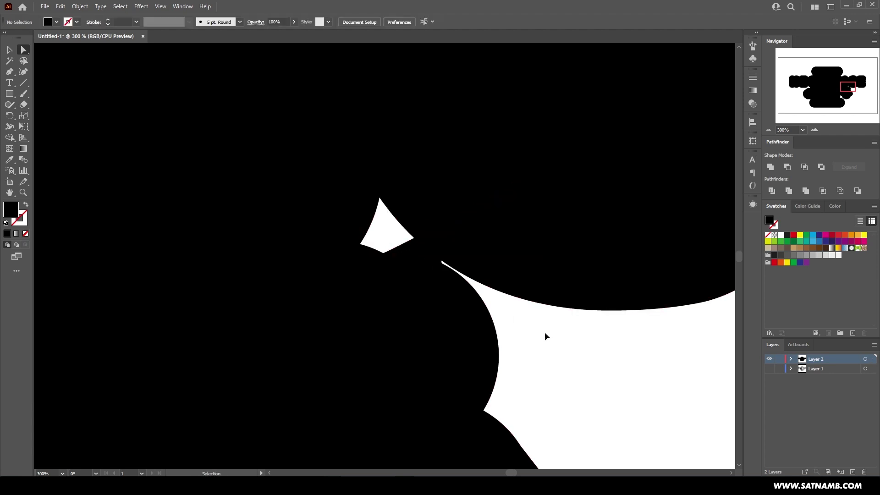
- Unite the silhouette and delete the small leftover triangular hole above the noodle box
{"action": "left_click", "coordinate": [709, 227]}
{"action": "left_click", "coordinate": [770, 167]}
{"action": "left_click", "coordinate": [514, 310]}
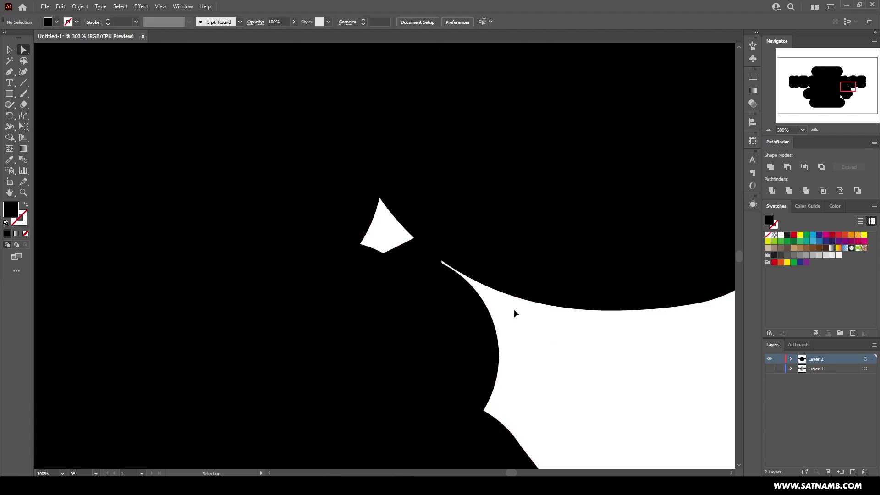
{"action": "left_click", "coordinate": [385, 251]}
{"action": "key", "text": "Delete"}
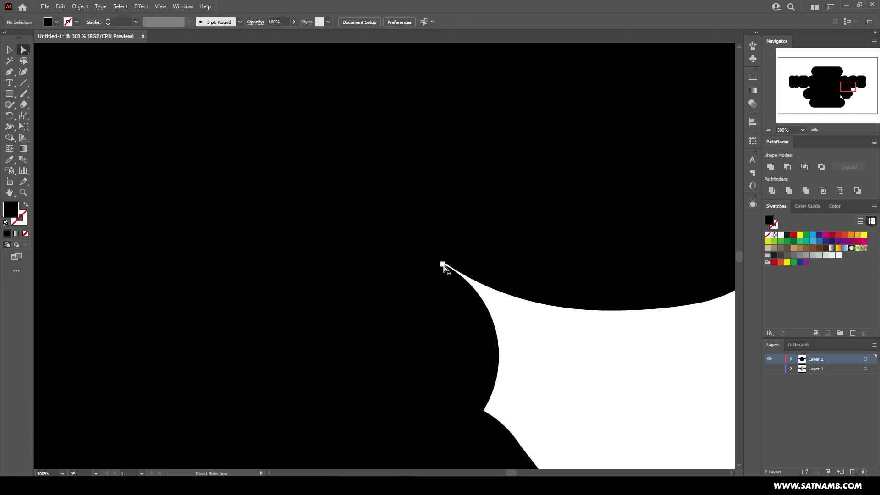
- Delete the extra anchor points at the sharp tip of the gap below the lettering, above the noodle box
{"action": "left_click", "coordinate": [442, 265]}
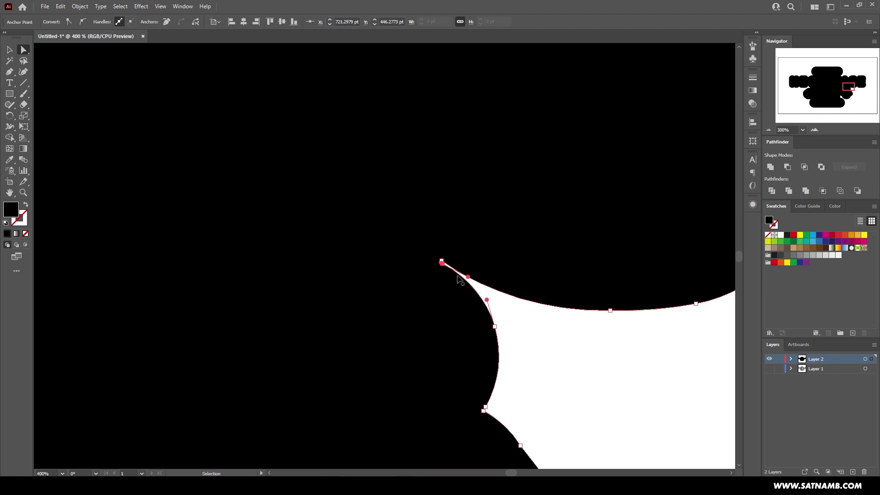
{"action": "scroll", "coordinate": [459, 280], "scroll_direction": "up", "scroll_amount": 3}
{"action": "left_click_drag", "start_coordinate": [427, 242], "coordinate": [426, 241]}
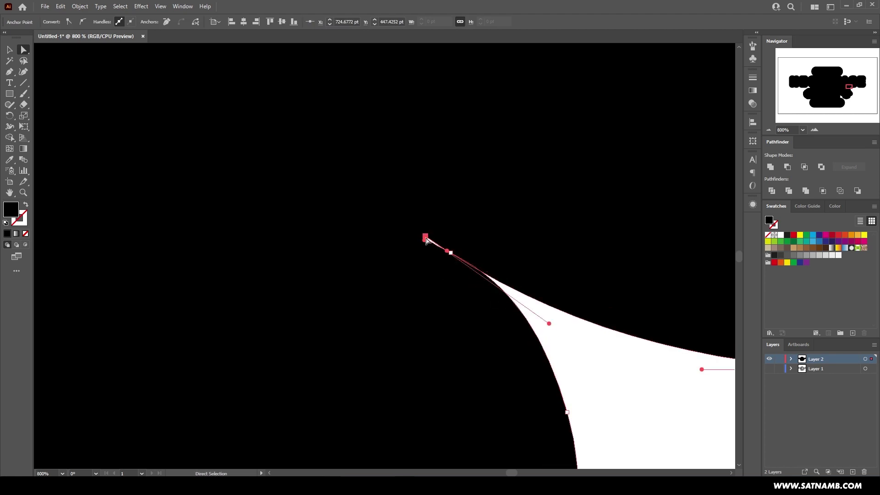
{"action": "key", "text": "ctrl+shift+a"}
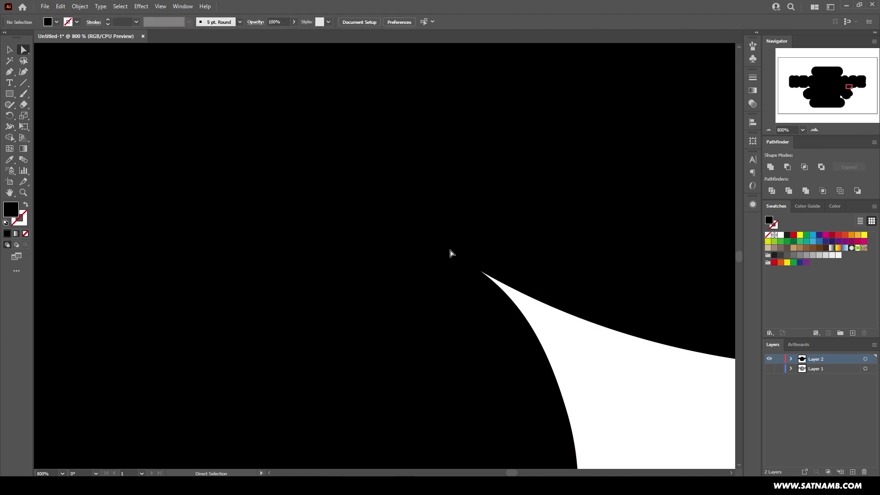
{"action": "key", "text": "ctrl+0"}
- Draw a filled rectangle over the notch between the noodle box and the lower badge in the silhouette
{"action": "scroll", "coordinate": [344, 324], "scroll_direction": "up", "scroll_amount": 3}
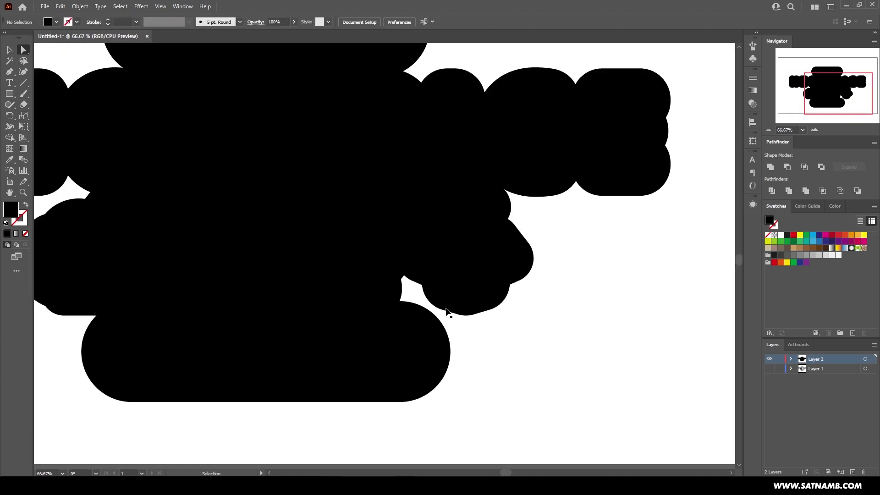
{"action": "scroll", "coordinate": [447, 312], "scroll_direction": "up", "scroll_amount": 1}
{"action": "key", "text": "m"}
{"action": "left_click_drag", "start_coordinate": [264, 199], "coordinate": [476, 319]}
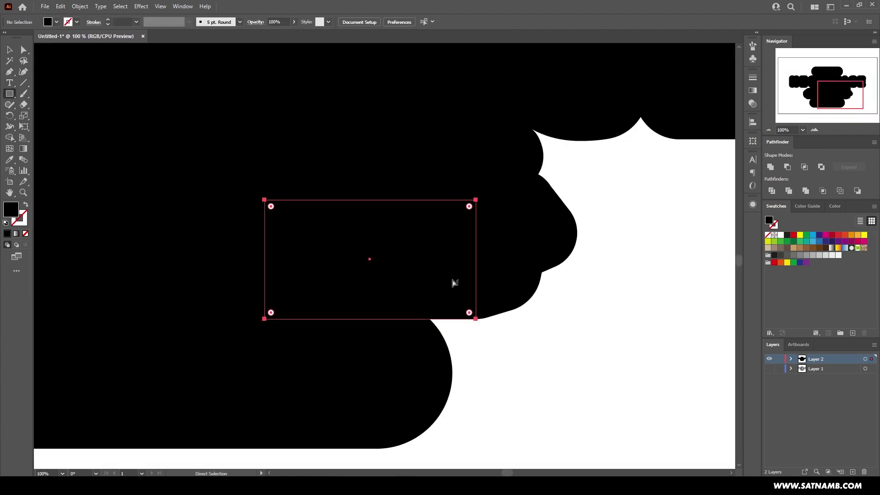
{"action": "key", "text": "ctrl+shift+a"}
- Put the silhouette on Layer 1 with Layer 2 hidden, and swap its fill and stroke so it becomes an outline
{"action": "key", "text": "ctrl+0"}
{"action": "left_click", "coordinate": [769, 358]}
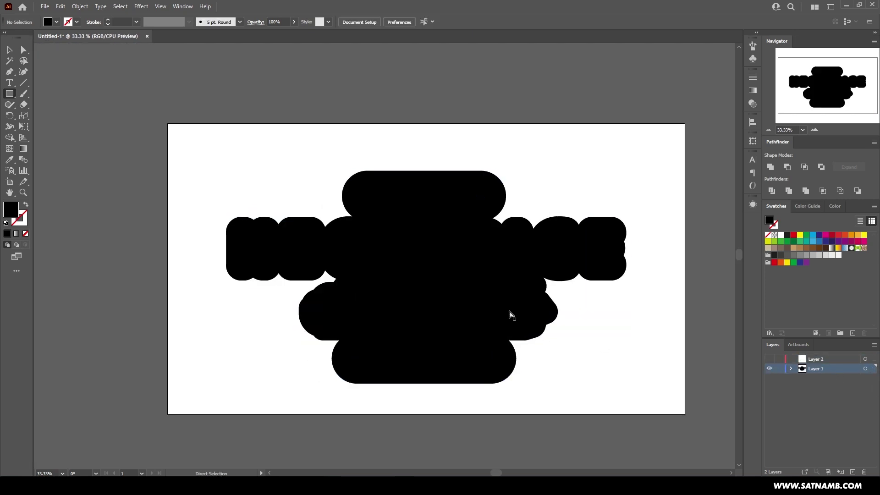
{"action": "key", "text": "ctrl+a"}
{"action": "left_click", "coordinate": [26, 205]}
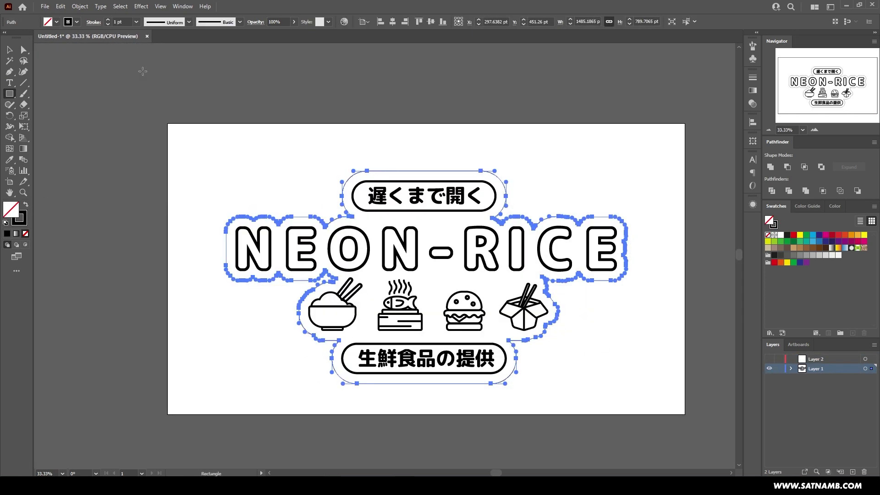
- Set the stroke weight of the sign's outer outline to 10 pt and deselect it
{"action": "left_click", "coordinate": [136, 22]}
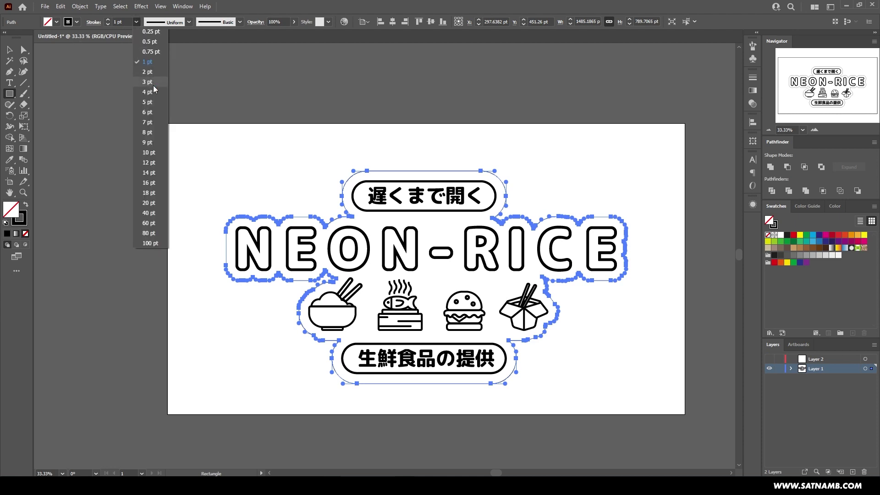
{"action": "left_click", "coordinate": [147, 132]}
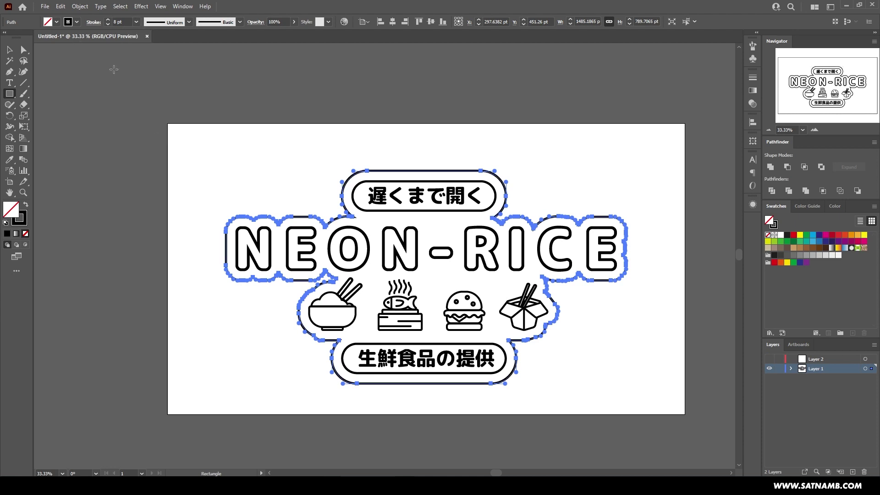
{"action": "left_click", "coordinate": [108, 19]}
{"action": "left_click", "coordinate": [108, 19]}
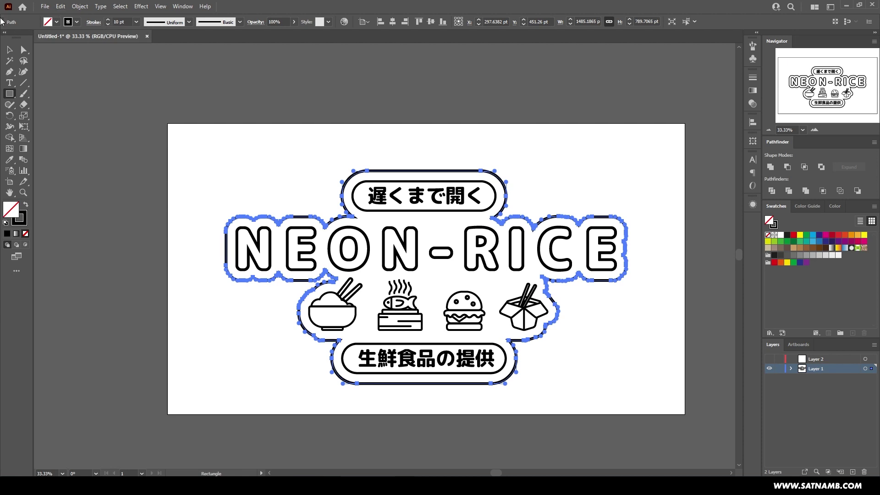
{"action": "left_click", "coordinate": [9, 50]}
{"action": "left_click", "coordinate": [411, 210]}
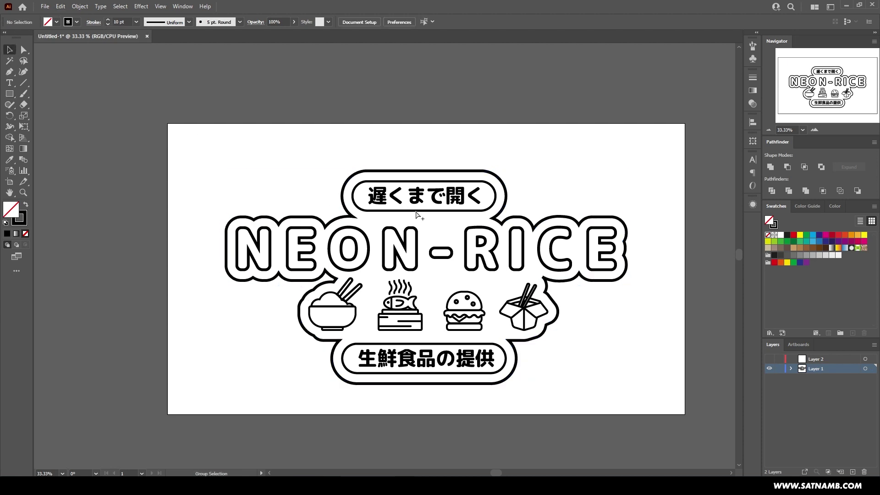
- Select the sign's outer outline and isolate that path for editing
{"action": "scroll", "coordinate": [416, 214], "scroll_direction": "up", "scroll_amount": 1}
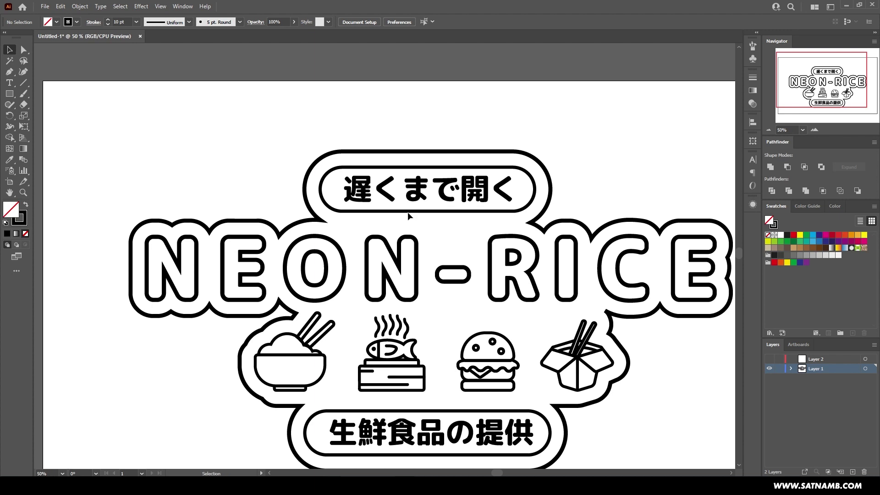
{"action": "scroll", "coordinate": [408, 214], "scroll_direction": "down", "scroll_amount": 1}
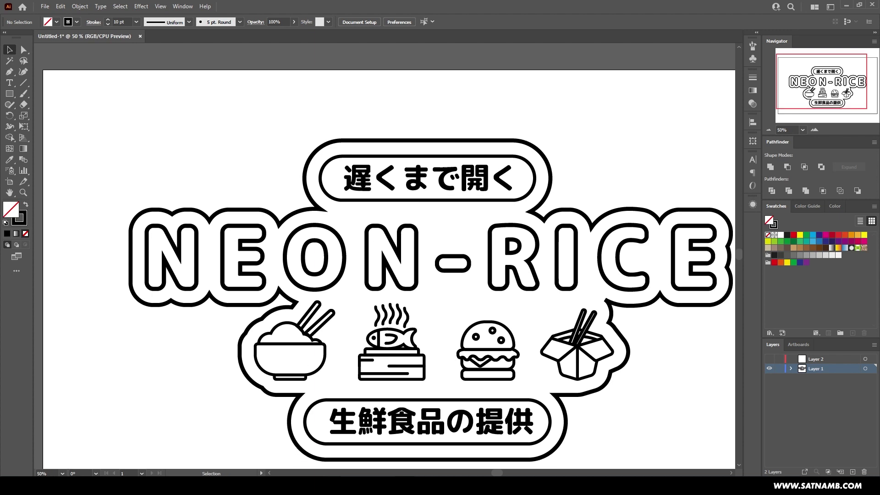
{"action": "left_click", "coordinate": [209, 220]}
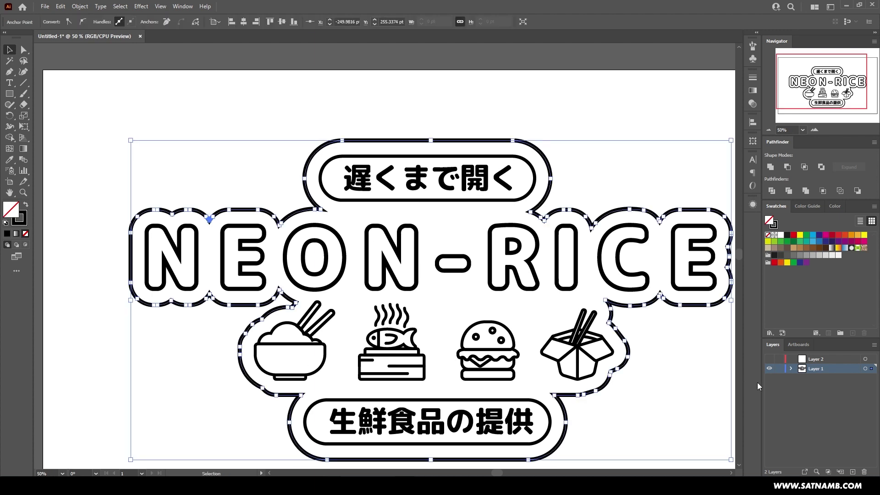
{"action": "right_click", "coordinate": [308, 211]}
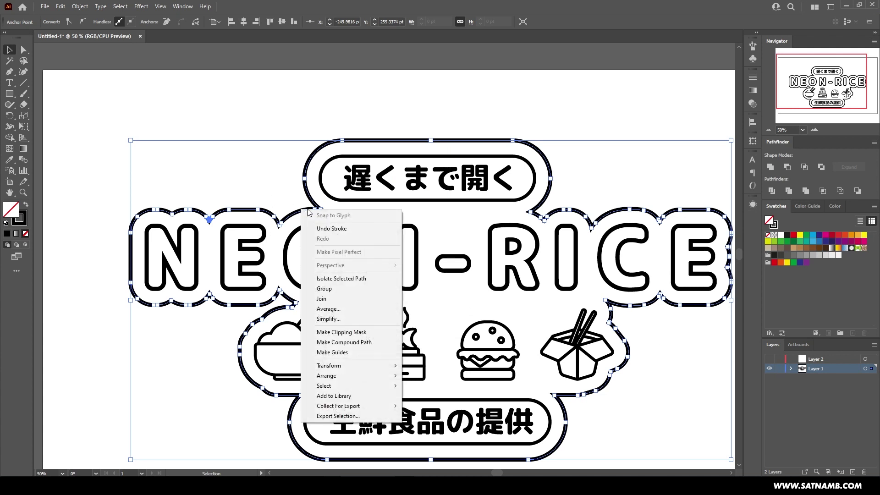
{"action": "left_click", "coordinate": [367, 277]}
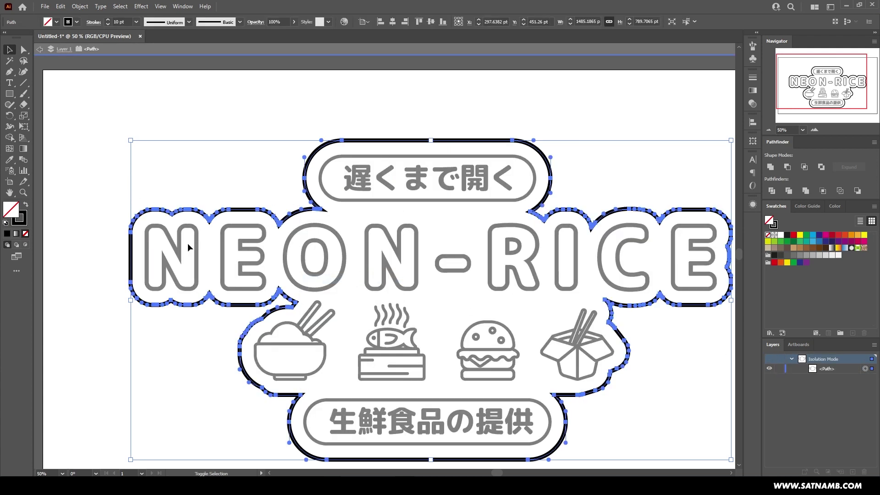
- Draw a rectangle across the scalloped upper edge of the NEON-RICE outline and unite it with the outline path
{"action": "left_click", "coordinate": [9, 93]}
{"action": "left_click_drag", "start_coordinate": [143, 253], "coordinate": [708, 209]}
{"action": "left_click_drag", "start_coordinate": [143, 234], "coordinate": [148, 234]}
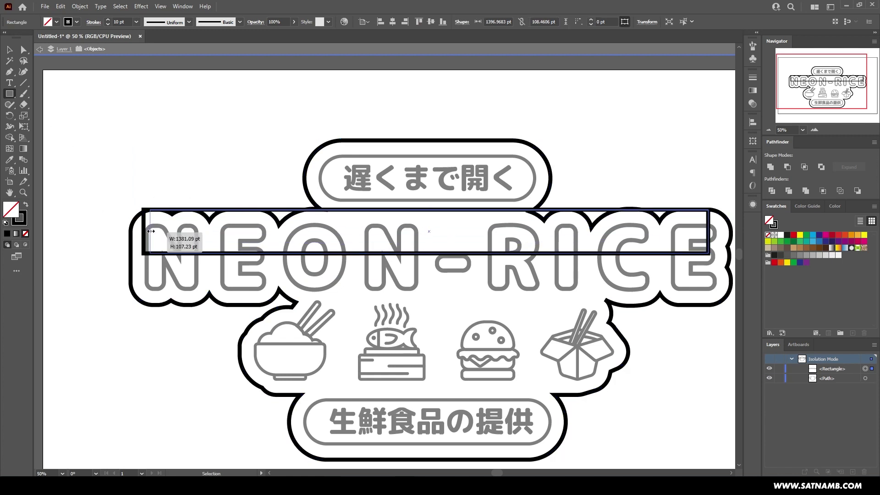
{"action": "left_click", "coordinate": [292, 259], "text": "ctrl"}
{"action": "key", "text": "ctrl+a"}
{"action": "left_click", "coordinate": [771, 167]}
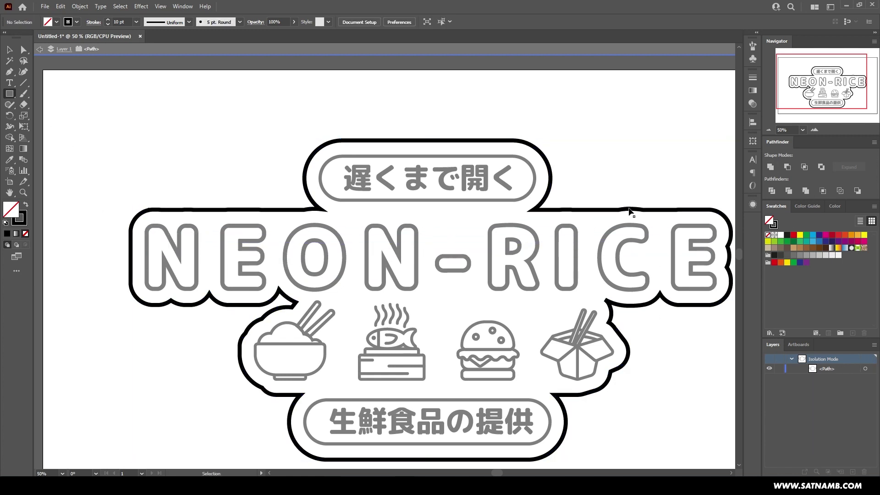
- Remove the surplus anchor points along the outline's upper edge on both sides of the top badge
{"action": "left_click", "coordinate": [24, 49]}
{"action": "left_click_drag", "start_coordinate": [152, 177], "coordinate": [311, 229]}
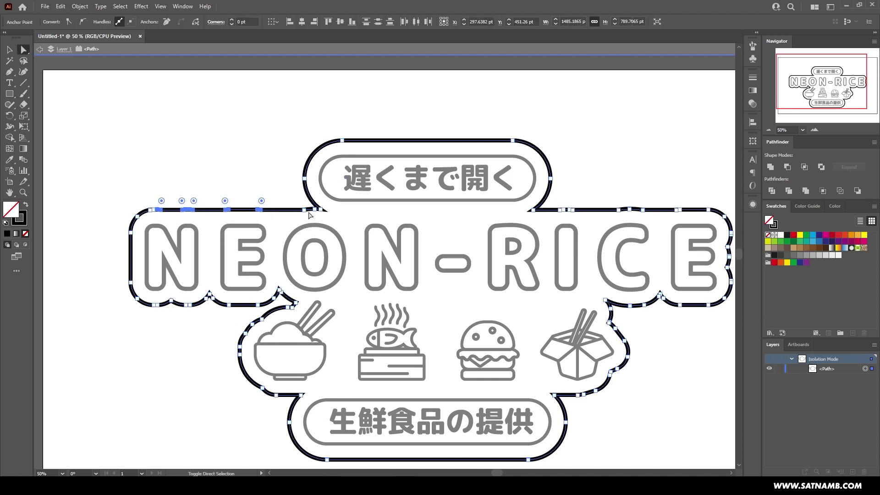
{"action": "left_click_drag", "start_coordinate": [554, 197], "coordinate": [701, 220]}
{"action": "left_click", "coordinate": [166, 22]}
- Remove the surplus anchor points from the outline's lower edge beneath the first N and E, up to the rice bowl
{"action": "left_click_drag", "start_coordinate": [152, 275], "coordinate": [301, 331]}
{"action": "left_click", "coordinate": [166, 21]}
{"action": "key", "text": "ctrl+plus"}
{"action": "key", "text": "ctrl+plus"}
{"action": "key", "text": "ctrl+plus"}
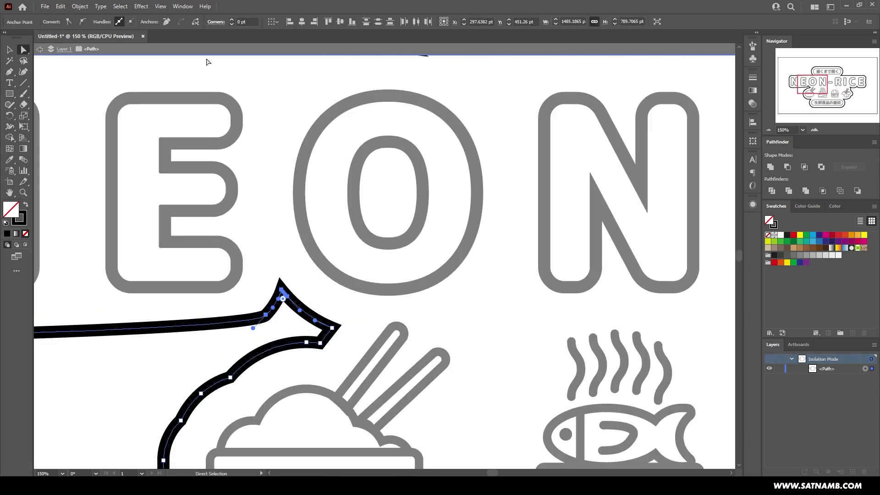
{"action": "left_click", "coordinate": [167, 22]}
- Show the rulers, add a horizontal guide along the lower edge, and align the edge's end anchor beside the rice bowl with it
{"action": "key", "text": "ctrl+minus"}
{"action": "key", "text": "ctrl+plus"}
{"action": "left_click", "coordinate": [506, 296]}
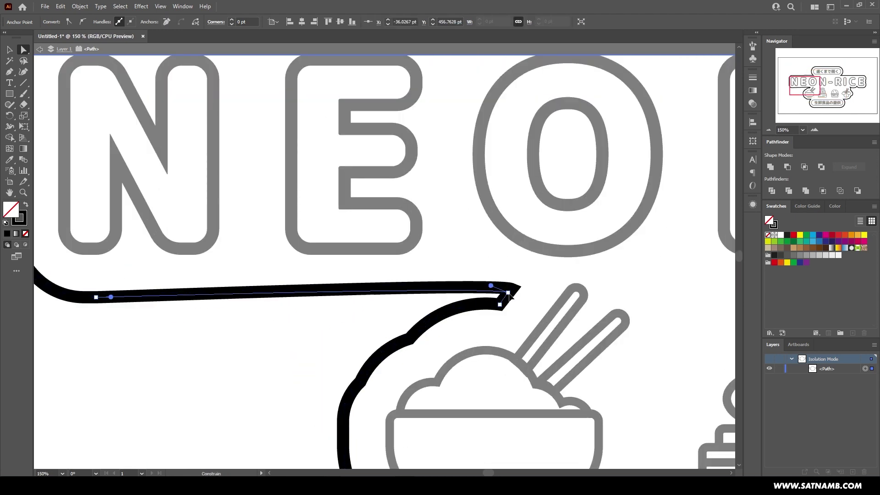
{"action": "key", "text": "ctrl+r"}
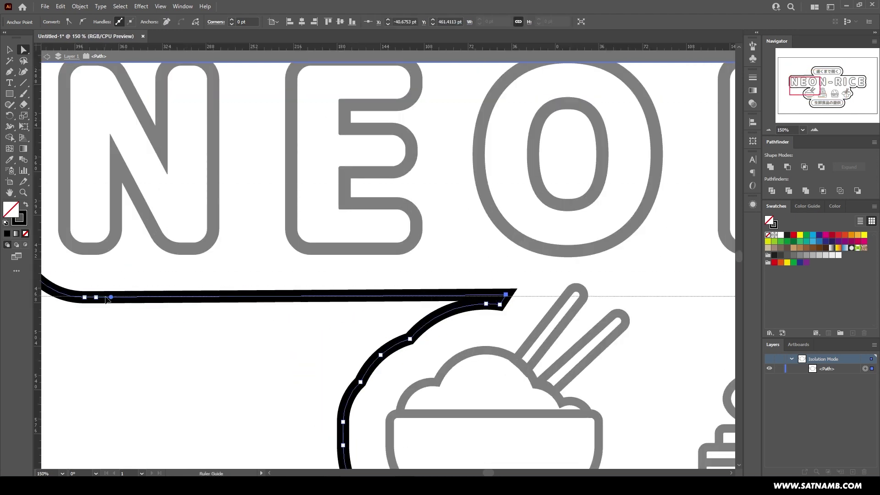
{"action": "key", "text": "ctrl+semicolon"}
{"action": "left_click_drag", "start_coordinate": [509, 296], "coordinate": [510, 297]}
- Add an anchor at the guide above the noodle box and delete the notch anchors beneath C and E to straighten the lower edge
{"action": "key", "text": "ctrl+0"}
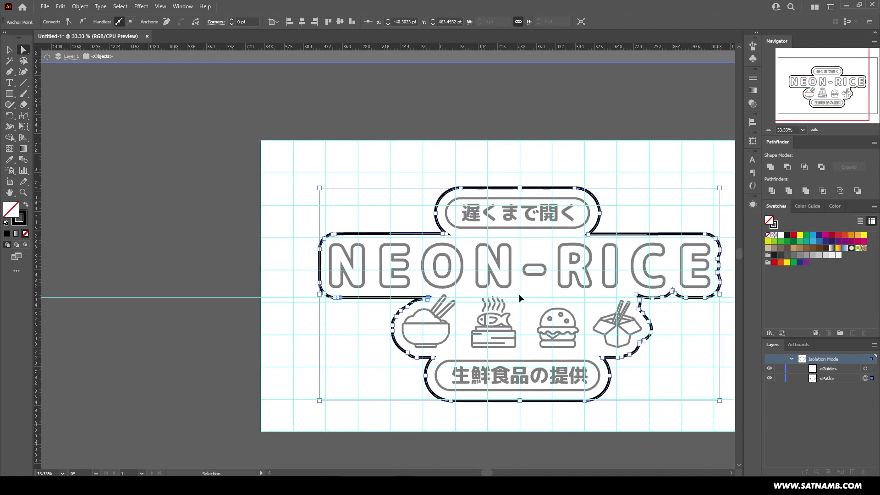
{"action": "key", "text": "ctrl+plus"}
{"action": "key", "text": "ctrl+plus"}
{"action": "key", "text": "ctrl+plus"}
{"action": "key", "text": "ctrl+plus"}
{"action": "scroll", "coordinate": [319, 262], "scroll_direction": "right", "scroll_amount": 2}
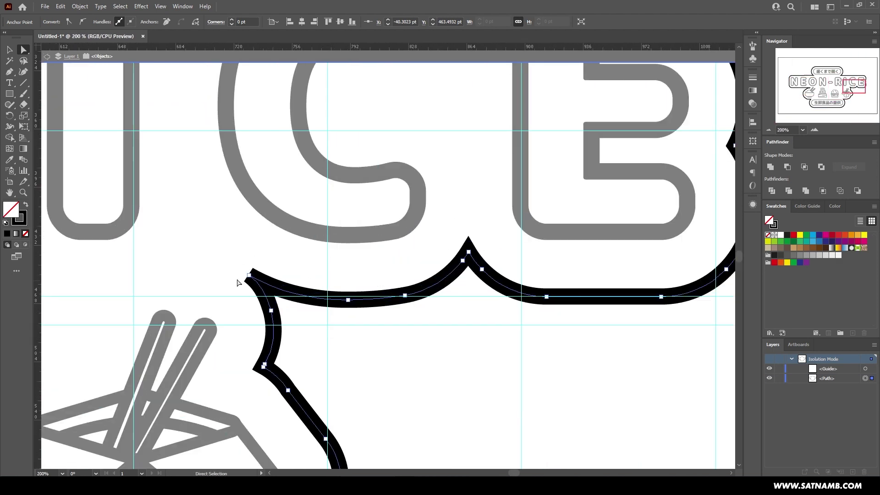
{"action": "key", "text": "p"}
{"action": "left_click", "coordinate": [266, 298]}
{"action": "key", "text": "a"}
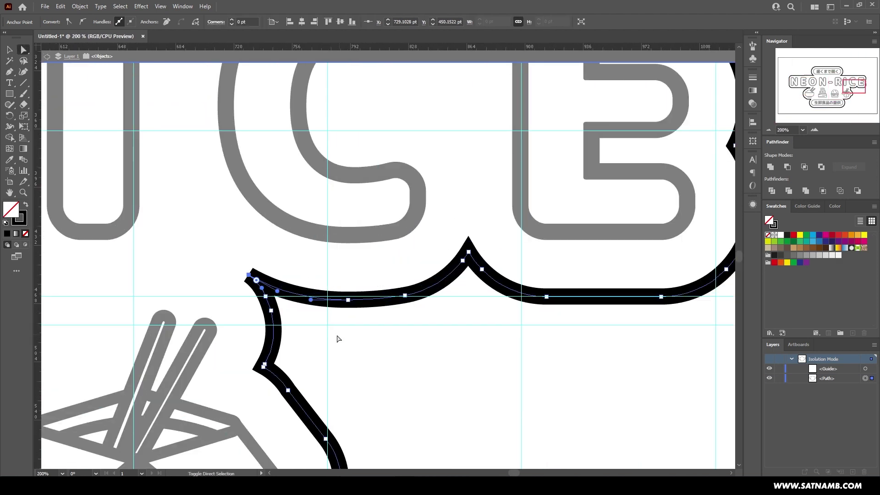
{"action": "left_click_drag", "start_coordinate": [330, 328], "coordinate": [605, 257]}
{"action": "left_click", "coordinate": [167, 23]}
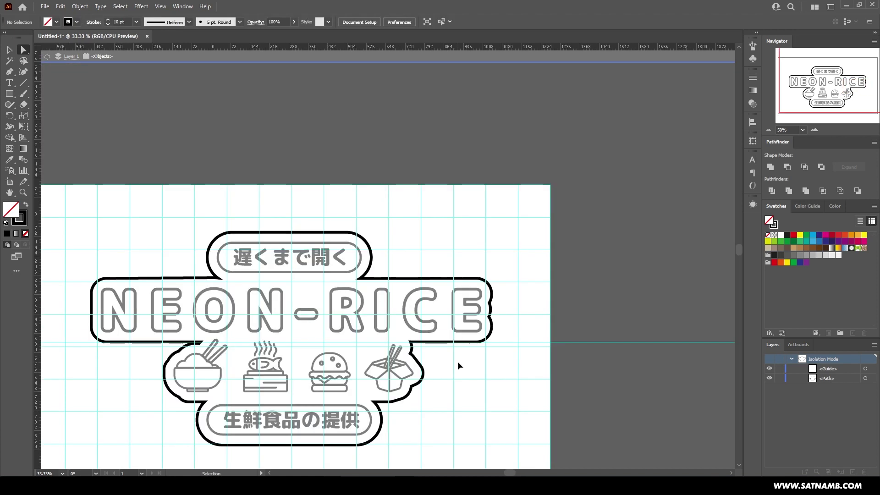
- Exit isolation mode on the outer outline and hide the grid
{"action": "double_click", "coordinate": [457, 362]}
{"action": "scroll", "coordinate": [458, 361], "scroll_direction": "up", "scroll_amount": 1}
{"action": "left_click", "coordinate": [416, 360], "text": "ctrl"}
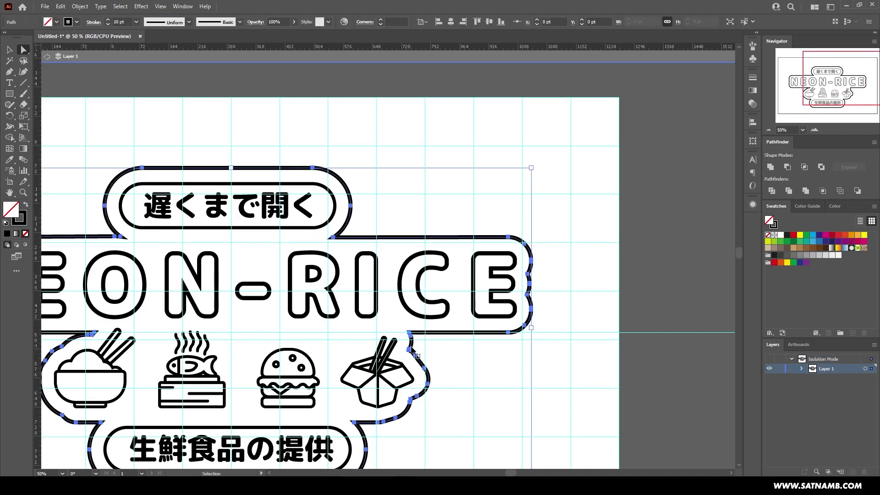
{"action": "left_click", "coordinate": [98, 22]}
{"action": "left_click", "coordinate": [46, 57]}
{"action": "left_click", "coordinate": [44, 45]}
{"action": "scroll", "coordinate": [698, 404], "scroll_direction": "left", "scroll_amount": 1}
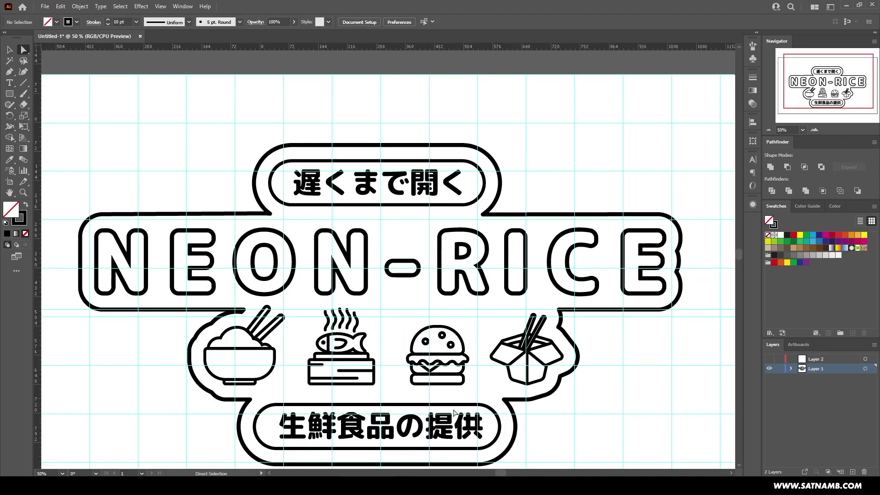
{"action": "key", "text": "ctrl+apostrophe"}
{"action": "scroll", "coordinate": [576, 406], "scroll_direction": "down", "scroll_amount": 1}
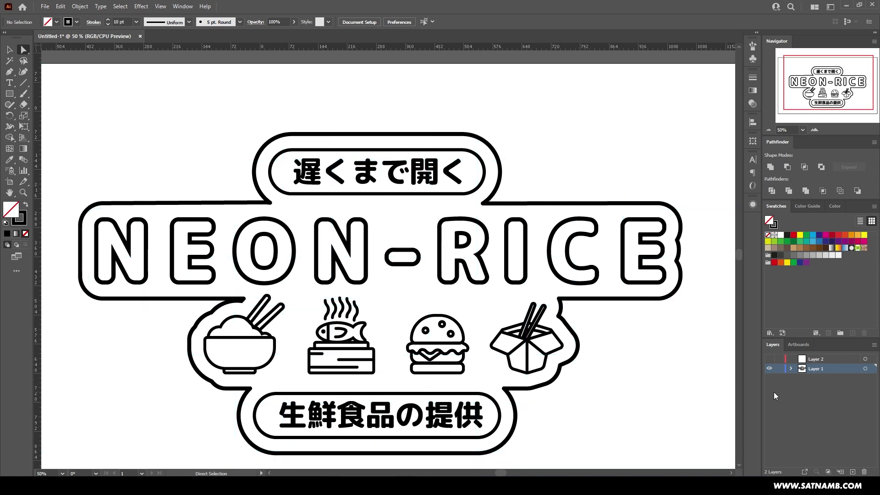
- On Layer 2, draw a horizontal line about 478 pt long across the gap beneath the top badge with an 8 pt stroke
{"action": "left_click", "coordinate": [813, 360]}
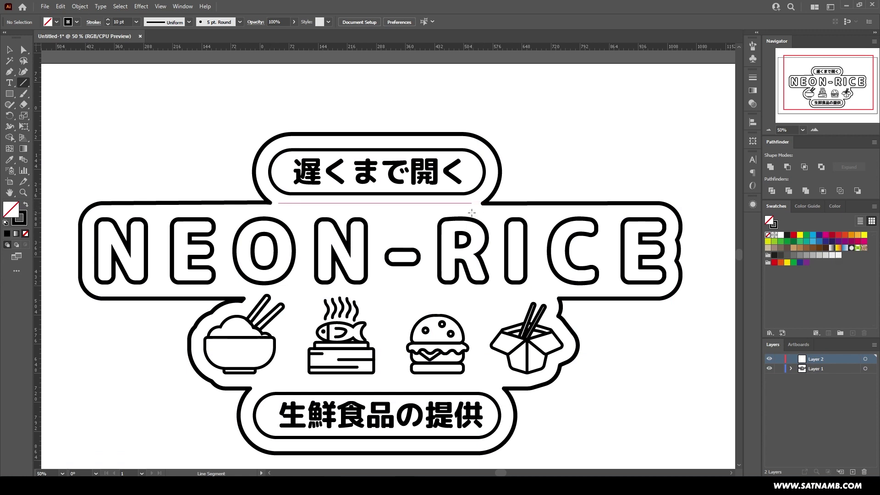
{"action": "left_click_drag", "start_coordinate": [472, 212], "coordinate": [471, 212]}
{"action": "left_click", "coordinate": [136, 22]}
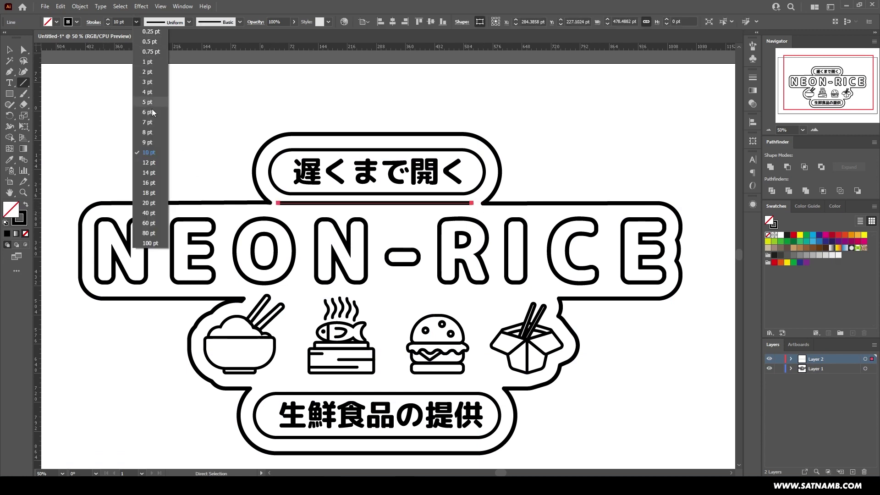
{"action": "left_click", "coordinate": [147, 133]}
- Shift and widen the line to about 1172 pt along the outline's upper edge, and place a copy just below it
{"action": "key", "text": "v"}
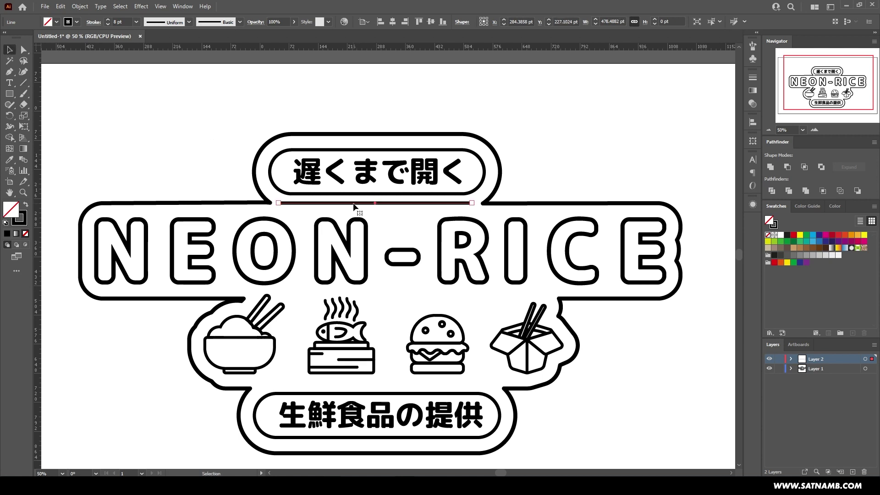
{"action": "left_click_drag", "start_coordinate": [172, 198], "coordinate": [174, 202]}
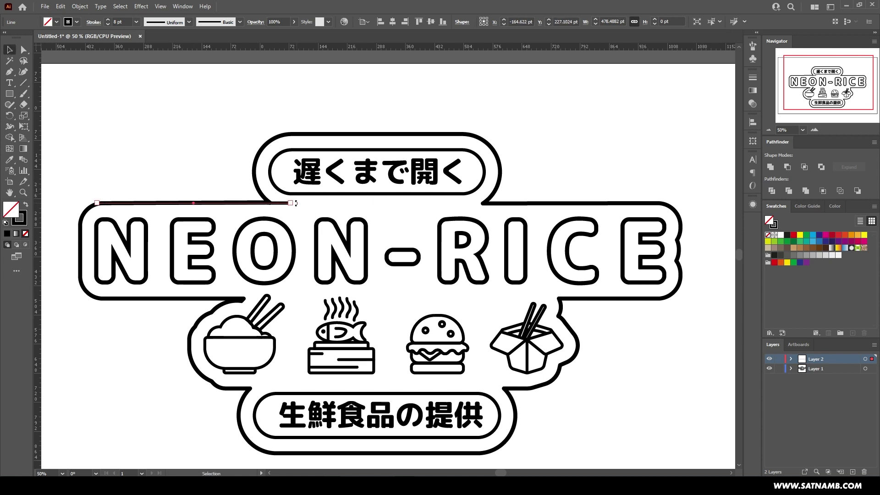
{"action": "left_click_drag", "start_coordinate": [292, 203], "coordinate": [626, 214]}
{"action": "left_click_drag", "start_coordinate": [97, 203], "coordinate": [165, 219]}
- Repeat the line copy at equal spacing down to the top of the lower badge, then deselect
{"action": "key", "text": "ctrl+d"}
{"action": "key", "text": "ctrl+d"}
{"action": "key", "text": "ctrl+d"}
{"action": "key", "text": "ctrl+d"}
{"action": "key", "text": "ctrl+d"}
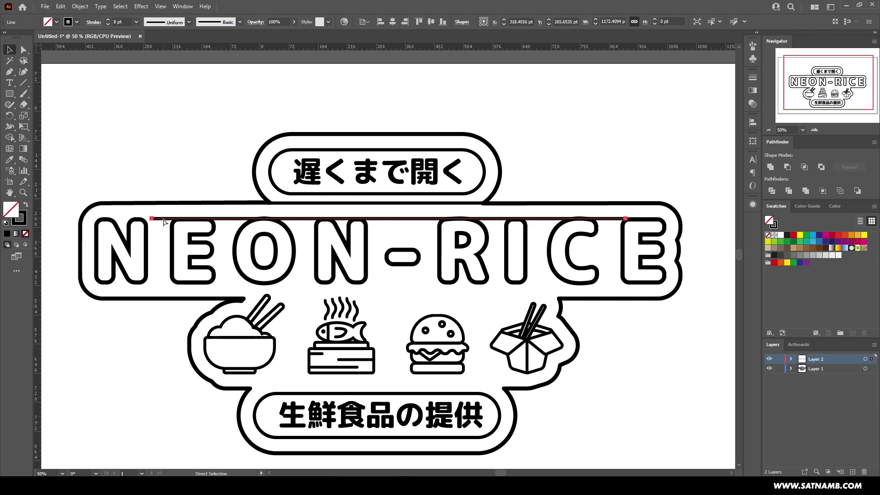
{"action": "key", "text": "ctrl+d"}
{"action": "key", "text": "ctrl+d"}
{"action": "key", "text": "ctrl+d"}
{"action": "key", "text": "ctrl+d"}
{"action": "key", "text": "ctrl+d"}
{"action": "key", "text": "ctrl+d"}
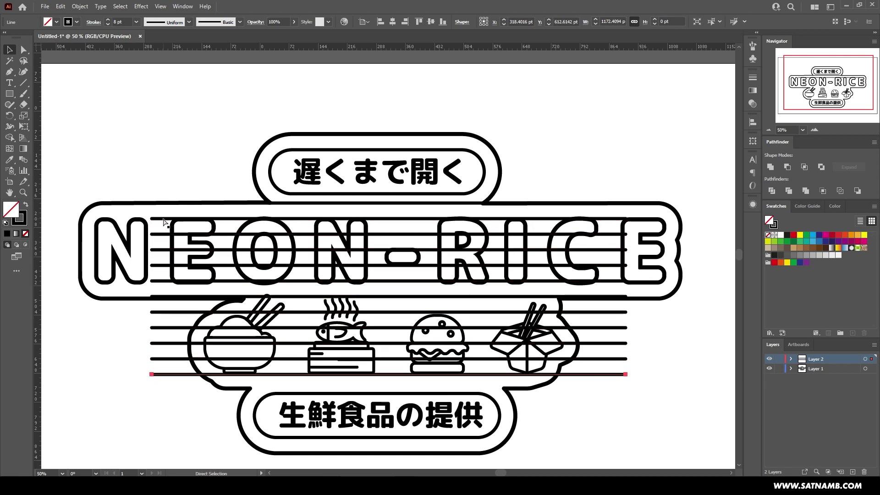
{"action": "left_click", "coordinate": [629, 440]}
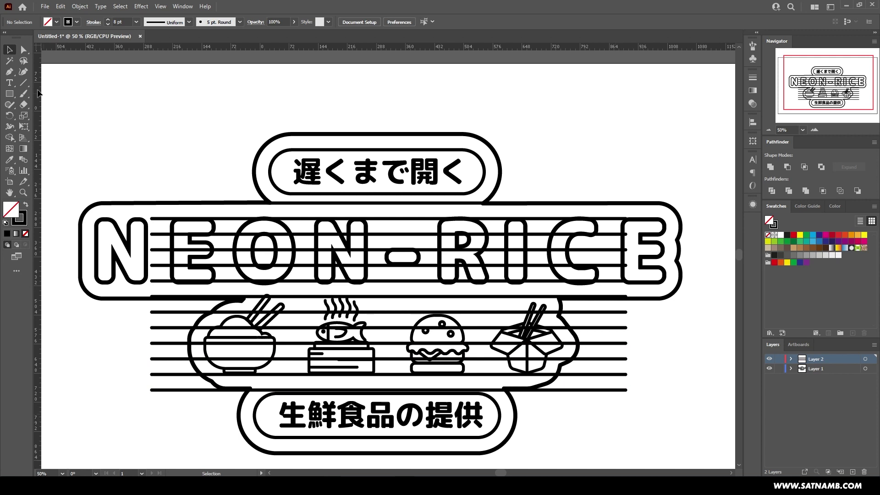
- Lock Layer 1 so that only the horizontal lines can be selected
{"action": "left_click_drag", "start_coordinate": [156, 415], "coordinate": [172, 191]}
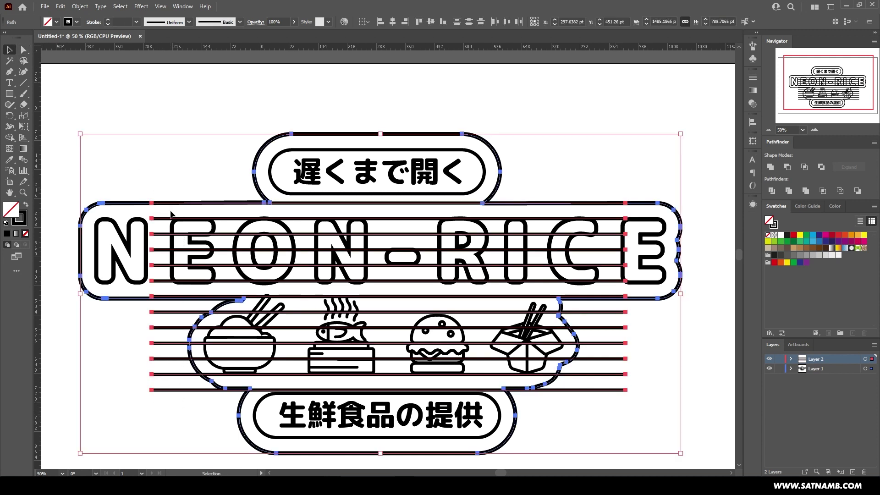
{"action": "left_click", "coordinate": [316, 387]}
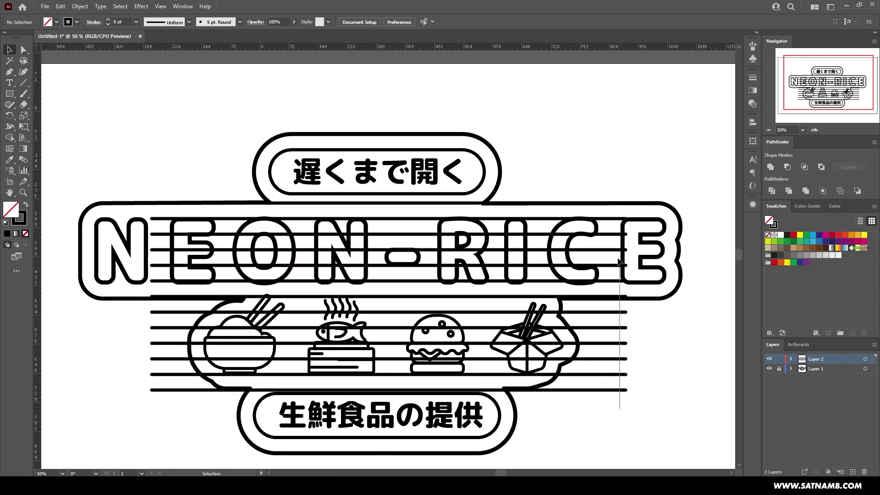
{"action": "left_click_drag", "start_coordinate": [619, 262], "coordinate": [632, 222]}
{"action": "left_click", "coordinate": [648, 317]}
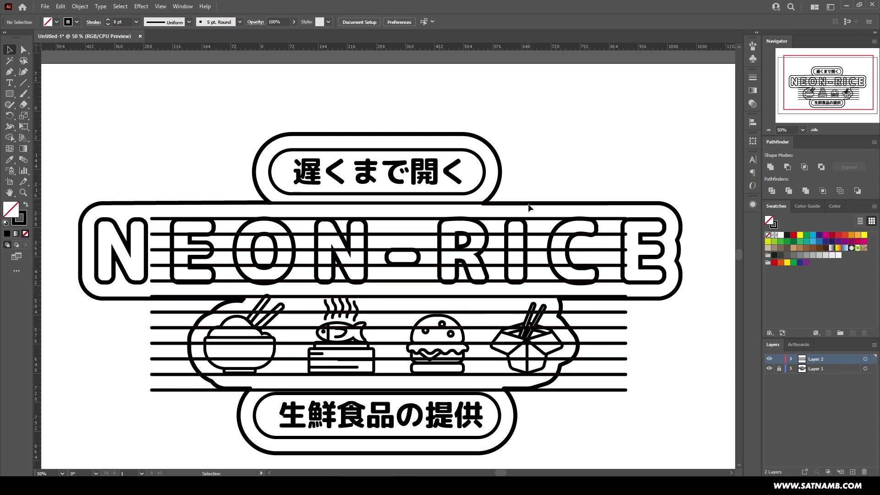
- Shorten the topmost line at both ends so it fits inside the outline's gap beneath the top badge
{"action": "left_click", "coordinate": [527, 203]}
{"action": "left_click_drag", "start_coordinate": [627, 203], "coordinate": [465, 208]}
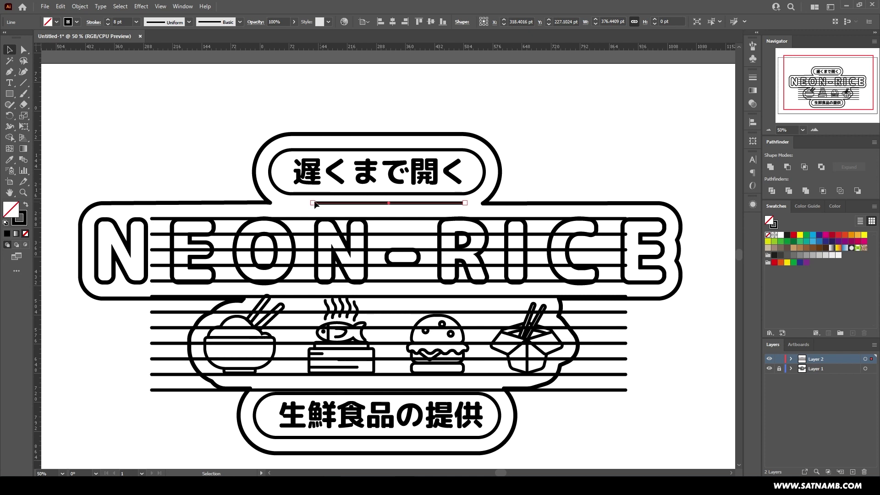
{"action": "left_click_drag", "start_coordinate": [285, 203], "coordinate": [284, 203]}
{"action": "left_click", "coordinate": [173, 221]}
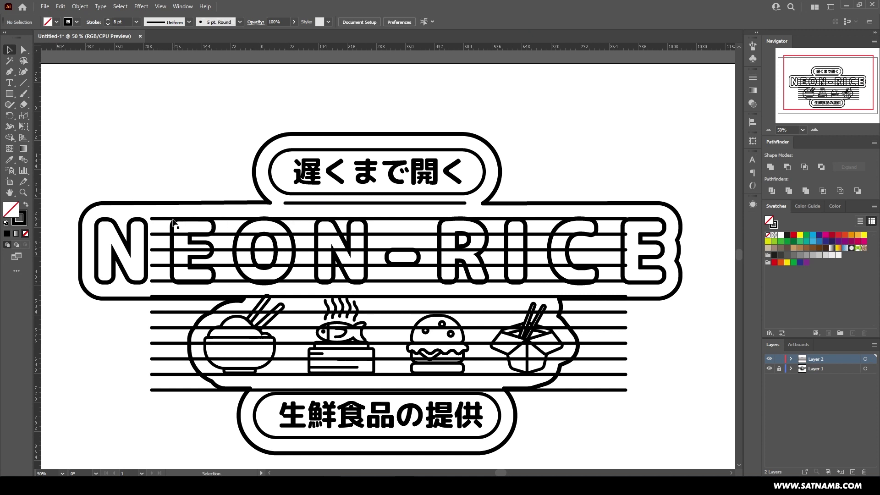
- Shorten the line just below the lettering so it spans only the gap between the rice bowl and the noodle box
{"action": "left_click", "coordinate": [149, 297]}
{"action": "left_click_drag", "start_coordinate": [151, 299], "coordinate": [287, 315]}
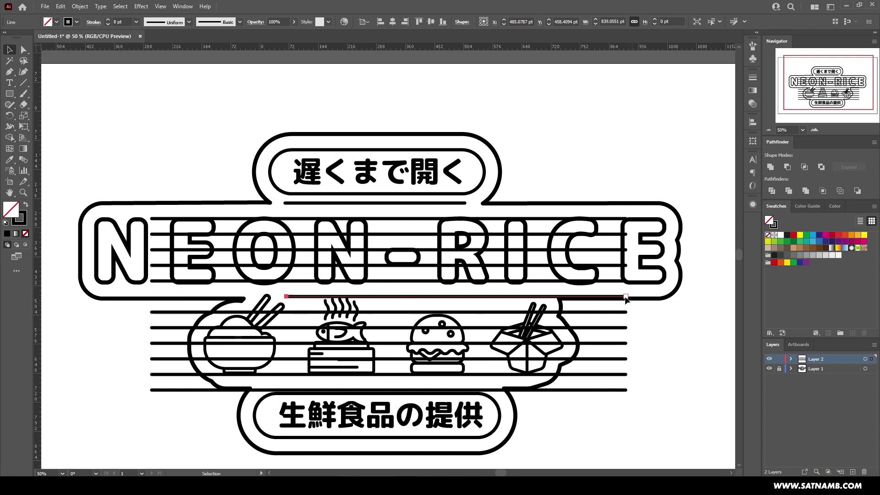
{"action": "left_click_drag", "start_coordinate": [625, 298], "coordinate": [546, 297]}
{"action": "left_click", "coordinate": [672, 323]}
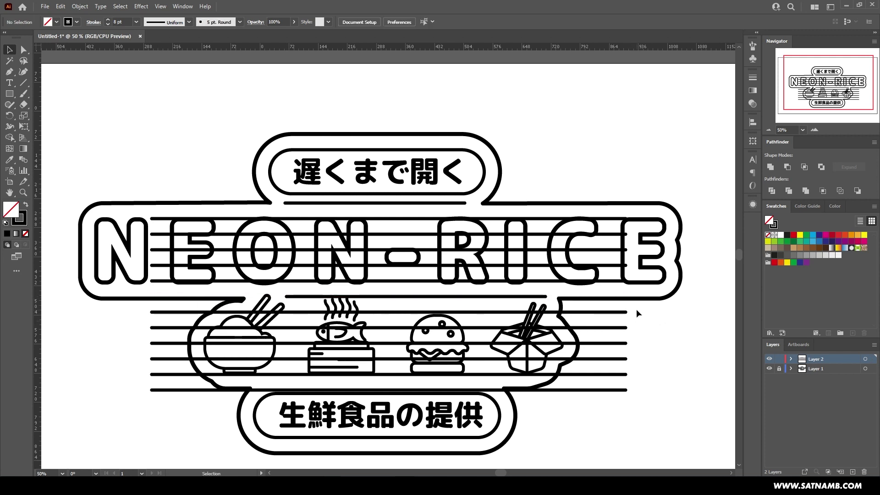
- Erase the line portions outside the outline and across the food icons, leaving short dashes between the icons
{"action": "key", "text": "shift+e"}
{"action": "mouse_move", "coordinate": [626, 311]}
{"action": "left_mouse_down"}
{"action": "mouse_move", "coordinate": [604, 308]}
{"action": "mouse_move", "coordinate": [535, 323]}
{"action": "mouse_move", "coordinate": [549, 305]}
{"action": "mouse_move", "coordinate": [527, 320]}
{"action": "mouse_move", "coordinate": [506, 348]}
{"action": "mouse_move", "coordinate": [528, 364]}
{"action": "mouse_move", "coordinate": [520, 364]}
{"action": "mouse_move", "coordinate": [556, 391]}
{"action": "mouse_move", "coordinate": [580, 361]}
{"action": "mouse_move", "coordinate": [509, 398]}
{"action": "mouse_move", "coordinate": [208, 403]}
{"action": "mouse_move", "coordinate": [258, 357]}
{"action": "mouse_move", "coordinate": [276, 310]}
{"action": "mouse_move", "coordinate": [176, 358]}
{"action": "left_mouse_up"}
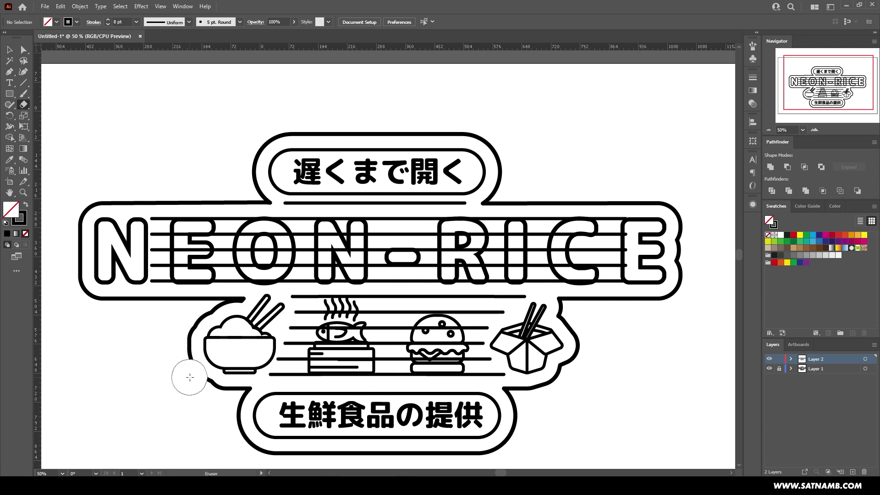
{"action": "mouse_move", "coordinate": [313, 386]}
{"action": "left_mouse_down"}
{"action": "mouse_move", "coordinate": [341, 305]}
{"action": "mouse_move", "coordinate": [345, 379]}
{"action": "mouse_move", "coordinate": [352, 331]}
{"action": "mouse_move", "coordinate": [312, 374]}
{"action": "mouse_move", "coordinate": [421, 366]}
{"action": "mouse_move", "coordinate": [433, 324]}
{"action": "mouse_move", "coordinate": [443, 326]}
{"action": "mouse_move", "coordinate": [458, 367]}
{"action": "left_mouse_up"}
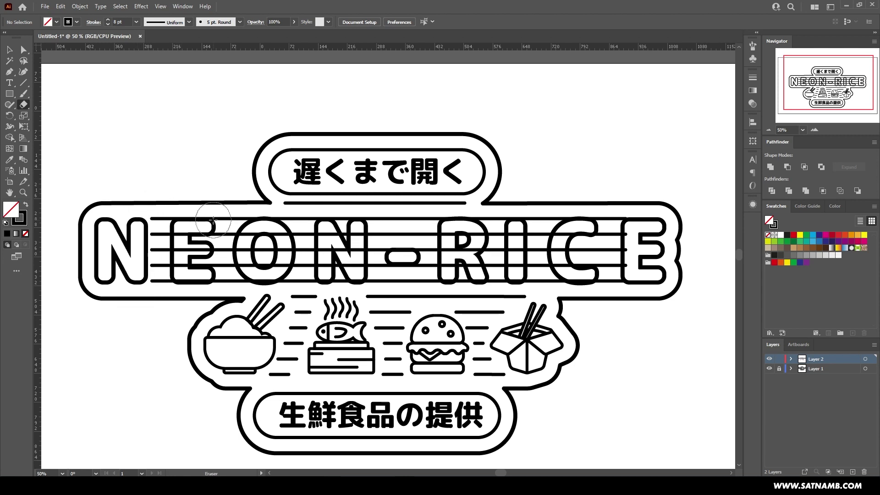
- Erase the line portions crossing the letters of NEON, leaving short dashes between them
{"action": "scroll", "coordinate": [129, 209], "scroll_direction": "up", "scroll_amount": 3}
{"action": "mouse_move", "coordinate": [187, 225]}
{"action": "left_mouse_down"}
{"action": "mouse_move", "coordinate": [191, 288]}
{"action": "mouse_move", "coordinate": [328, 349]}
{"action": "mouse_move", "coordinate": [324, 196]}
{"action": "mouse_move", "coordinate": [362, 197]}
{"action": "mouse_move", "coordinate": [385, 275]}
{"action": "mouse_move", "coordinate": [531, 348]}
{"action": "mouse_move", "coordinate": [526, 232]}
{"action": "mouse_move", "coordinate": [601, 342]}
{"action": "mouse_move", "coordinate": [617, 257]}
{"action": "mouse_move", "coordinate": [509, 243]}
{"action": "left_mouse_up"}
{"action": "scroll", "coordinate": [508, 242], "scroll_direction": "right", "scroll_amount": 5}
{"action": "scroll", "coordinate": [508, 240], "scroll_direction": "right", "scroll_amount": 2}
{"action": "mouse_move", "coordinate": [428, 202]}
{"action": "left_mouse_down"}
{"action": "mouse_move", "coordinate": [424, 358]}
{"action": "mouse_move", "coordinate": [504, 351]}
{"action": "mouse_move", "coordinate": [521, 255]}
{"action": "left_mouse_up"}
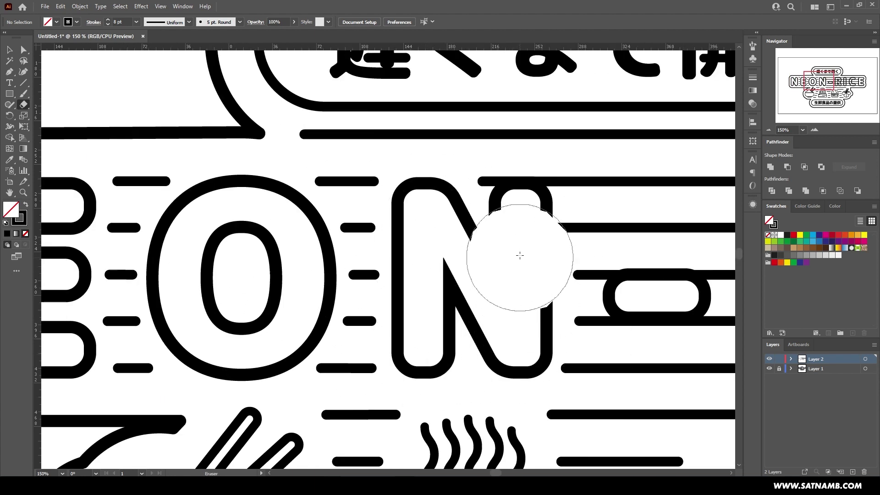
- Erase the line portions around the hyphen and even up the two line ends between the hyphen and the R
{"action": "scroll", "coordinate": [424, 316], "scroll_direction": "right", "scroll_amount": 3}
{"action": "mouse_move", "coordinate": [424, 316]}
{"action": "left_mouse_down"}
{"action": "mouse_move", "coordinate": [380, 347]}
{"action": "mouse_move", "coordinate": [376, 189]}
{"action": "mouse_move", "coordinate": [509, 292]}
{"action": "mouse_move", "coordinate": [498, 294]}
{"action": "mouse_move", "coordinate": [527, 298]}
{"action": "left_mouse_up"}
{"action": "scroll", "coordinate": [527, 297], "scroll_direction": "right", "scroll_amount": 4}
{"action": "left_click_drag", "start_coordinate": [492, 321], "coordinate": [479, 343]}
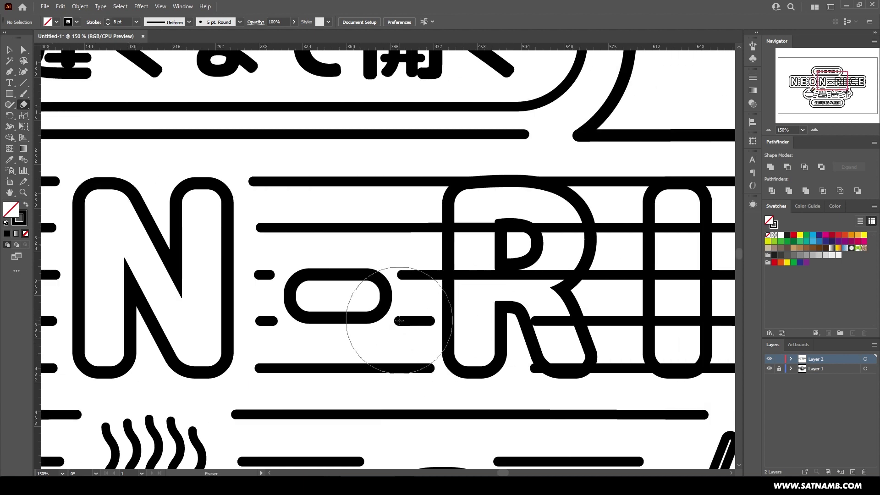
{"action": "key", "text": "a"}
{"action": "left_click_drag", "start_coordinate": [392, 328], "coordinate": [403, 266]}
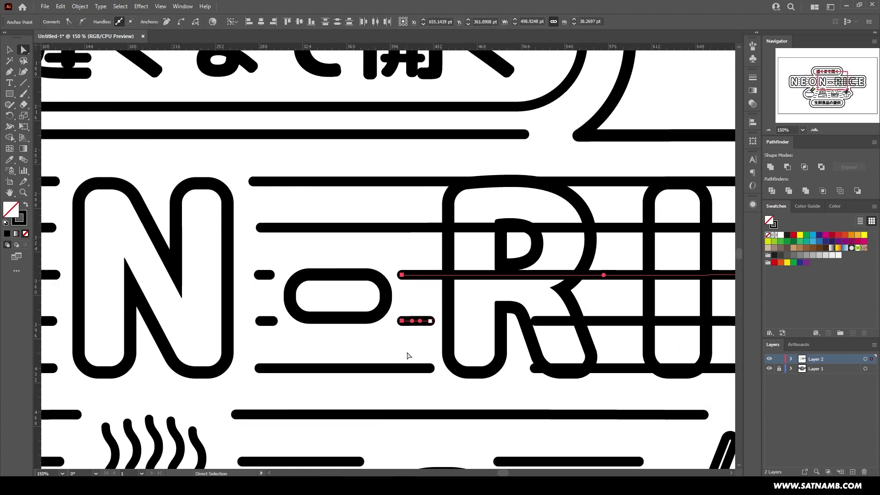
- Erase the line portions crossing the R, undoing the stroke that cuts into the line beneath the top badge
{"action": "scroll", "coordinate": [408, 356], "scroll_direction": "right", "scroll_amount": 2}
{"action": "key", "text": "shift+e"}
{"action": "left_click_drag", "start_coordinate": [463, 275], "coordinate": [403, 284]}
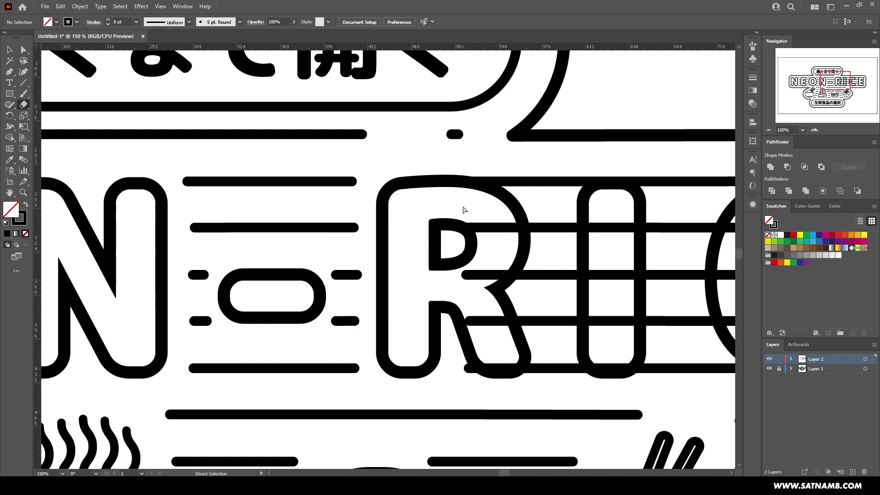
{"action": "key", "text": "ctrl+z"}
{"action": "mouse_move", "coordinate": [476, 366]}
{"action": "left_mouse_down"}
{"action": "mouse_move", "coordinate": [495, 352]}
{"action": "mouse_move", "coordinate": [475, 296]}
{"action": "mouse_move", "coordinate": [484, 253]}
{"action": "left_mouse_up"}
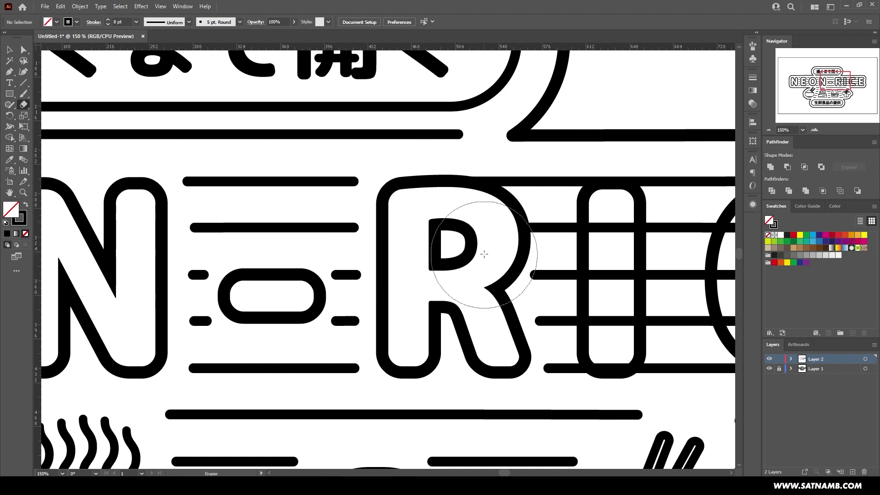
- Erase the line portions crossing the I and even up the line ends on both sides of the letter
{"action": "scroll", "coordinate": [412, 338], "scroll_direction": "right", "scroll_amount": 6}
{"action": "left_click", "coordinate": [404, 342]}
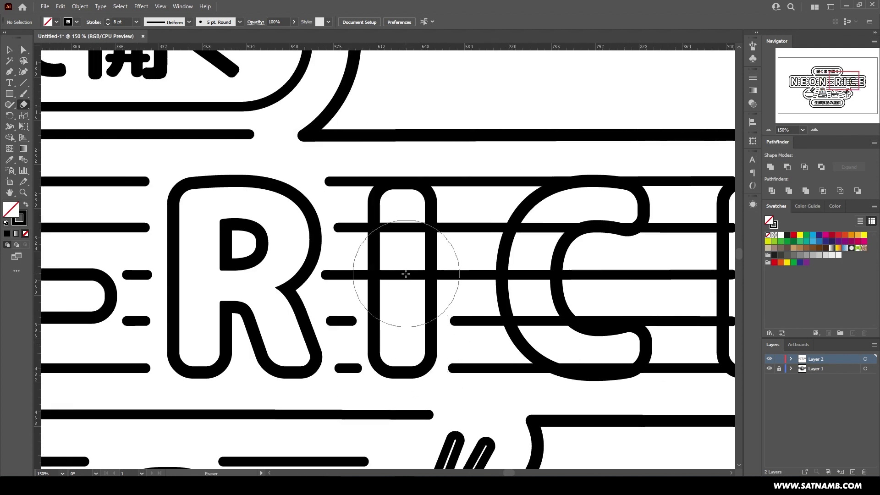
{"action": "left_click_drag", "start_coordinate": [405, 274], "coordinate": [373, 206]}
{"action": "scroll", "coordinate": [373, 206], "scroll_direction": "right", "scroll_amount": 2}
{"action": "key", "text": "a"}
{"action": "left_click_drag", "start_coordinate": [380, 172], "coordinate": [399, 373]}
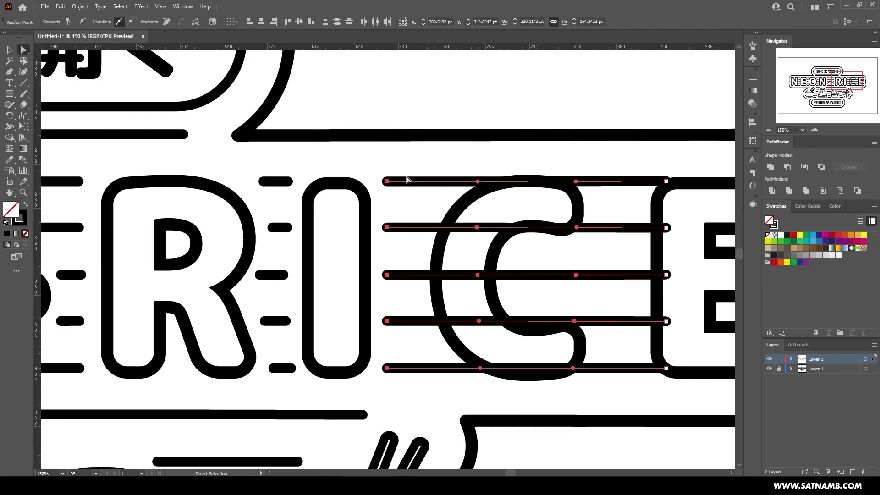
{"action": "left_click_drag", "start_coordinate": [275, 171], "coordinate": [303, 383]}
{"action": "scroll", "coordinate": [228, 386], "scroll_direction": "right", "scroll_amount": 2}
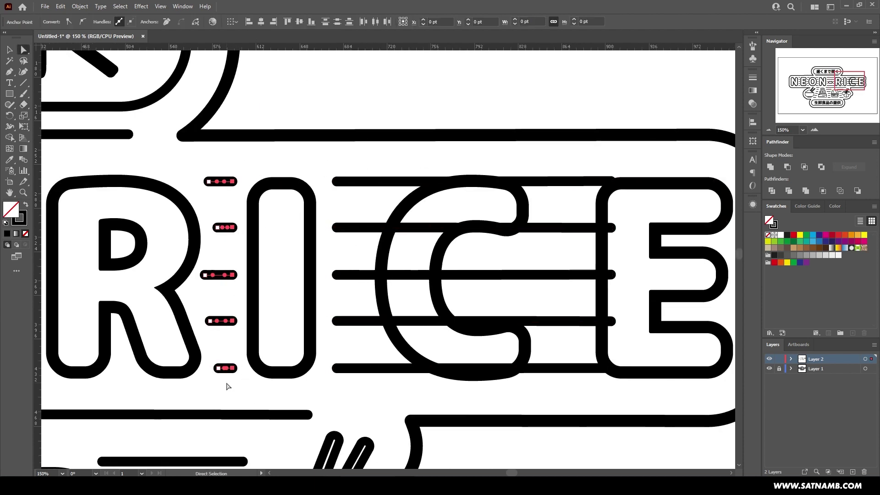
- Erase the line portions crossing the C, leaving only short dashes beside the letter, and deselect the lines
{"action": "scroll", "coordinate": [228, 386], "scroll_direction": "right", "scroll_amount": 2}
{"action": "left_click_drag", "start_coordinate": [330, 153], "coordinate": [521, 409]}
{"action": "key", "text": "shift+e"}
{"action": "mouse_move", "coordinate": [428, 334]}
{"action": "left_mouse_down"}
{"action": "mouse_move", "coordinate": [399, 333]}
{"action": "mouse_move", "coordinate": [358, 262]}
{"action": "mouse_move", "coordinate": [412, 196]}
{"action": "left_mouse_up"}
{"action": "key", "text": "ctrl+shift+a"}
{"action": "key", "text": "ctrl+minus"}
{"action": "key", "text": "ctrl+minus"}
{"action": "key", "text": "ctrl+minus"}
{"action": "key", "text": "ctrl+minus"}
{"action": "scroll", "coordinate": [173, 212], "scroll_direction": "down", "scroll_amount": 1}
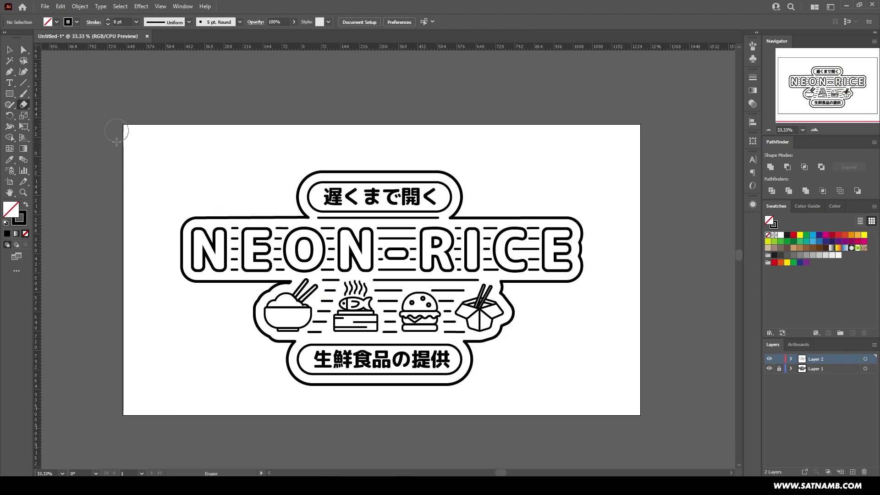
- Unlock Layer 1 and select the whole sign artwork across both layers
{"action": "left_click_drag", "start_coordinate": [135, 144], "coordinate": [611, 417]}
{"action": "left_click", "coordinate": [563, 360]}
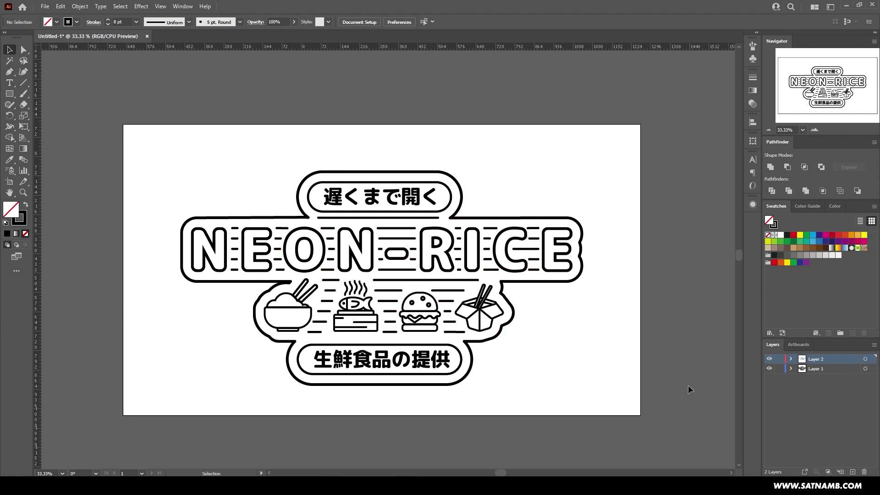
{"action": "key", "text": "a"}
{"action": "left_click_drag", "start_coordinate": [615, 419], "coordinate": [133, 129]}
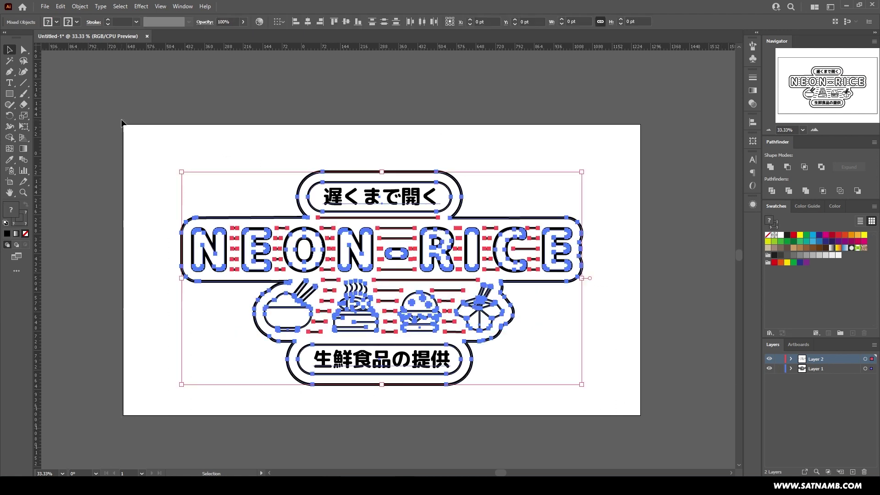
{"action": "key", "text": "v"}
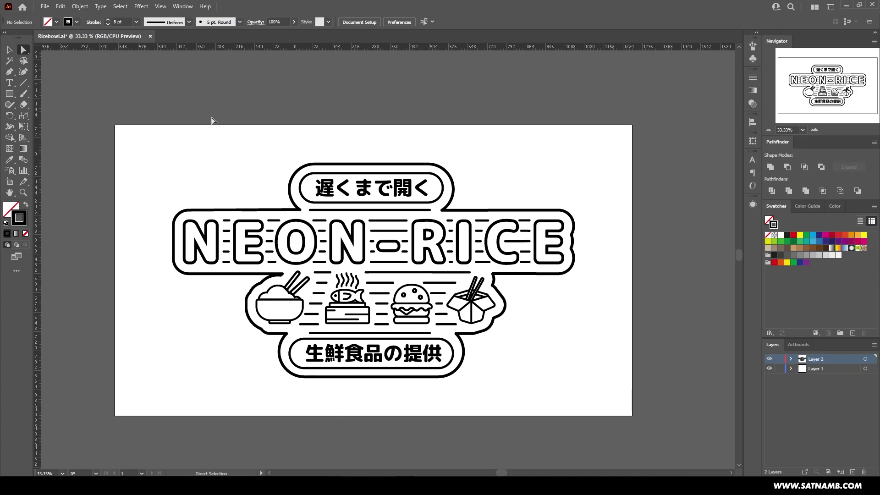
- Copy the complete sign artwork, switch to Photoshop and paste it into the blank 1920 x 1080 px document as a Smart Object
{"action": "left_click_drag", "start_coordinate": [153, 158], "coordinate": [606, 421]}
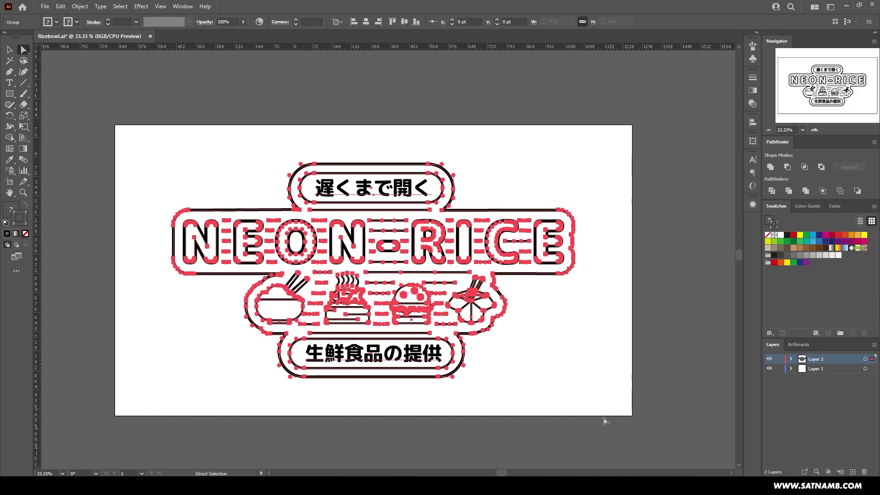
{"action": "key", "text": "ctrl"}
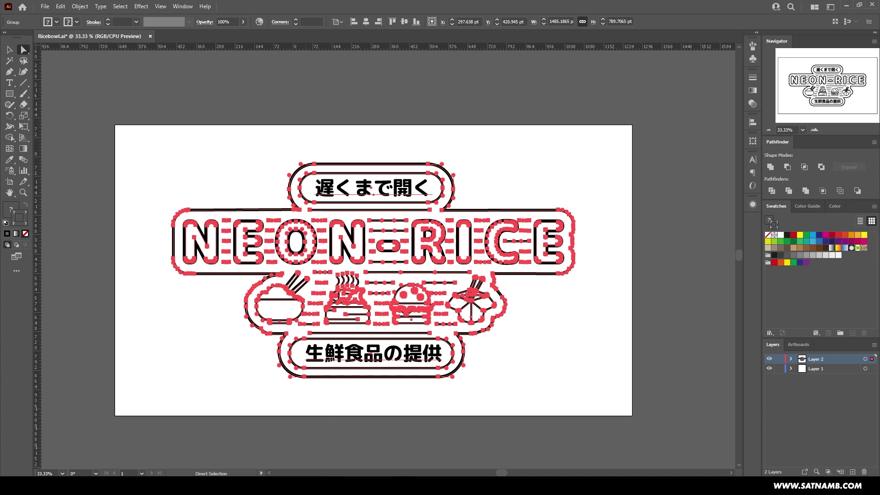
{"action": "key", "text": "alt+Tab"}
{"action": "key", "text": "ctrl+v"}
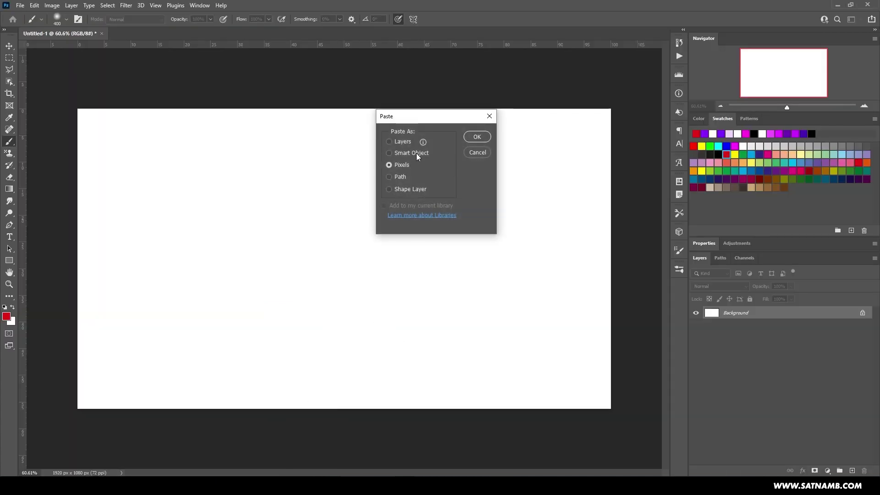
{"action": "left_click", "coordinate": [475, 138]}
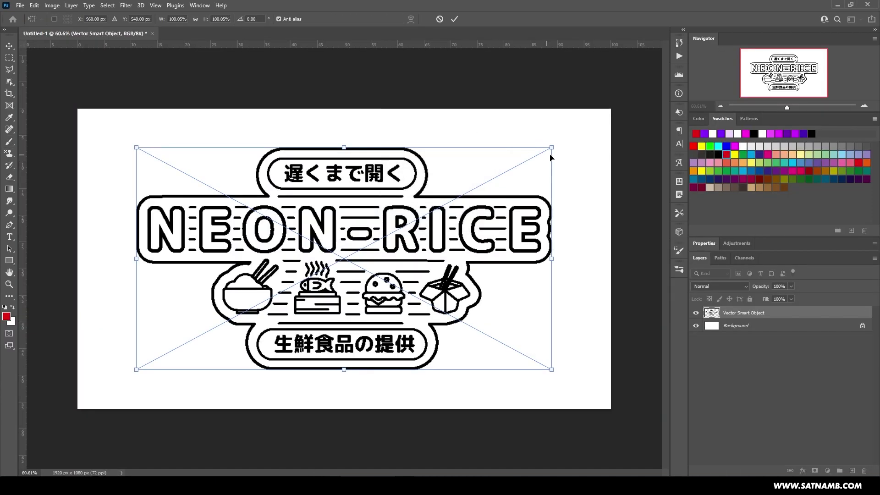
{"action": "key", "text": "Return"}
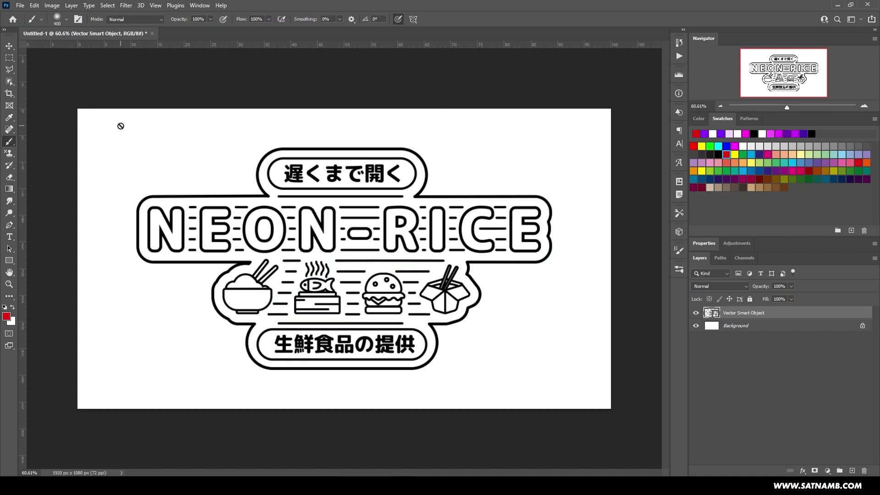
- Add a vertical and a horizontal guide through the canvas centre and check the sign's transform box against them
{"action": "left_click_drag", "start_coordinate": [21, 78], "coordinate": [345, 105]}
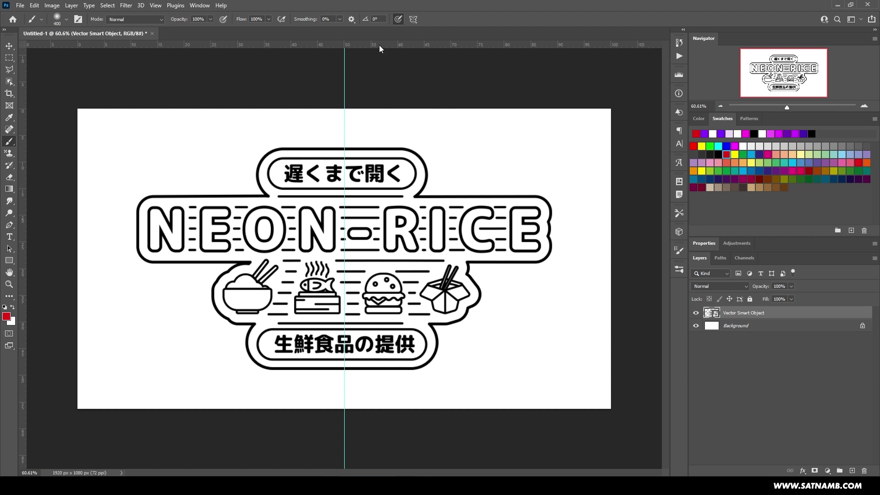
{"action": "left_click_drag", "start_coordinate": [380, 49], "coordinate": [374, 258]}
{"action": "key", "text": "ctrl+t"}
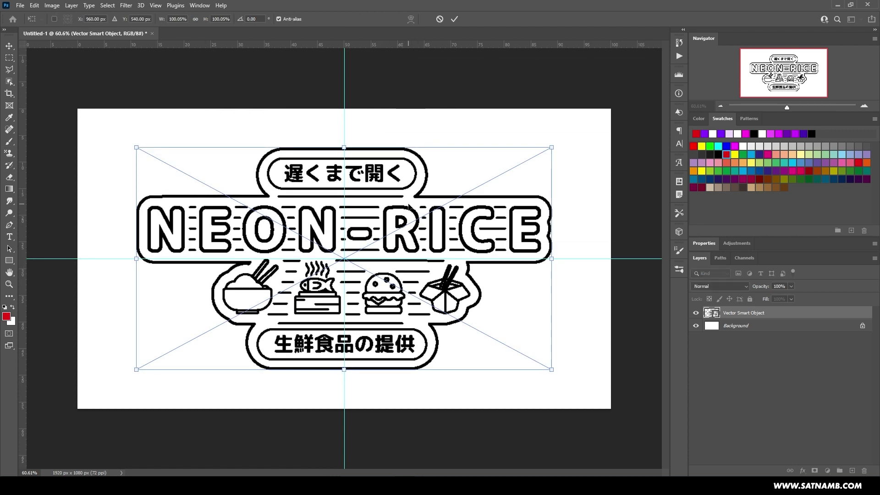
{"action": "key", "text": "Return"}
{"action": "key", "text": "b"}
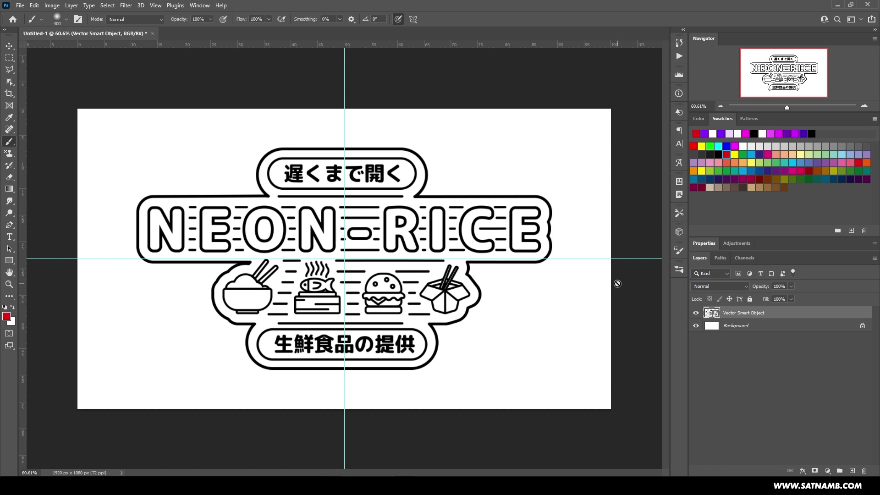
- Switch to the browser and view the brown brick wall photo's page on Pexels
{"action": "left_click", "coordinate": [718, 381]}
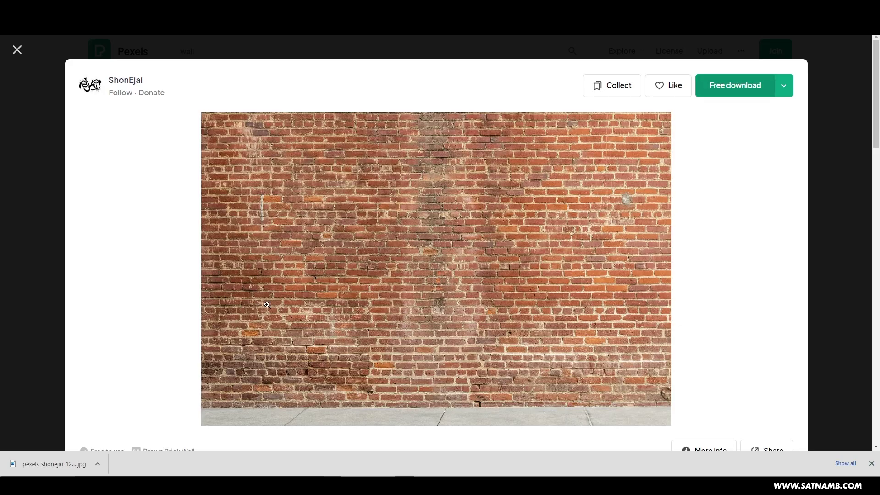
{"action": "scroll", "coordinate": [206, 117], "scroll_direction": "down", "scroll_amount": 5}
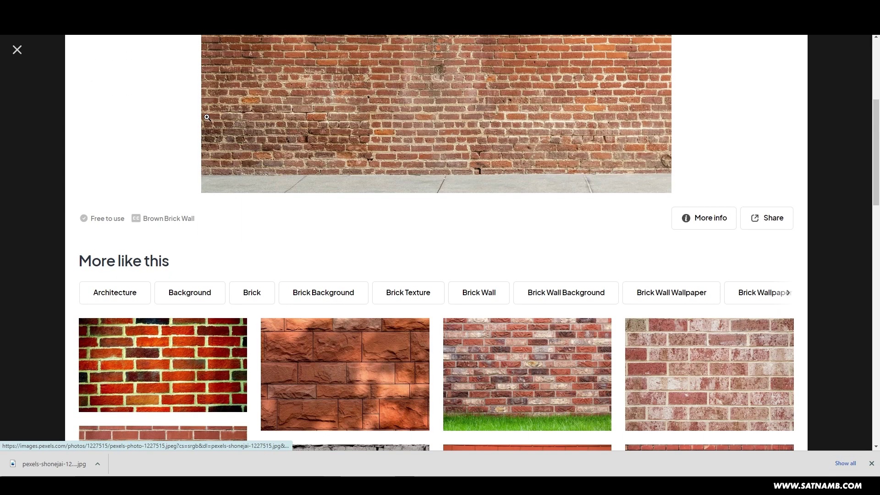
{"action": "scroll", "coordinate": [207, 117], "scroll_direction": "up", "scroll_amount": 4}
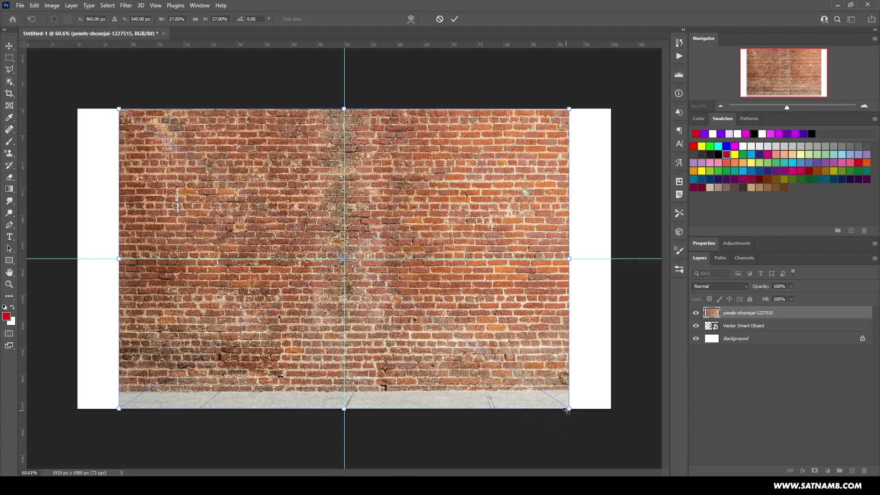
- Scale the placed brick wall photo to about 32.94% so it covers the canvas, shift it down, and reorder it beneath the sign layer
{"action": "left_click_drag", "start_coordinate": [570, 409], "coordinate": [618, 441]}
{"action": "left_click_drag", "start_coordinate": [527, 220], "coordinate": [526, 245]}
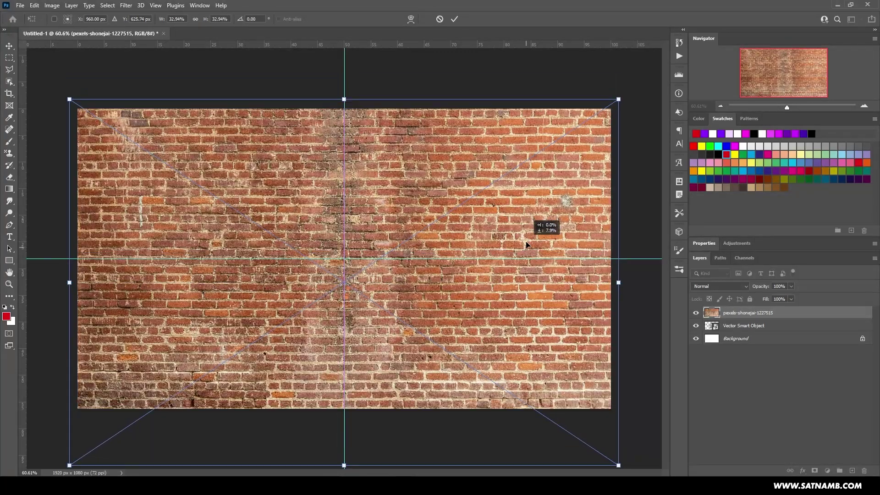
{"action": "key", "text": "Return"}
{"action": "left_click_drag", "start_coordinate": [733, 314], "coordinate": [734, 332]}
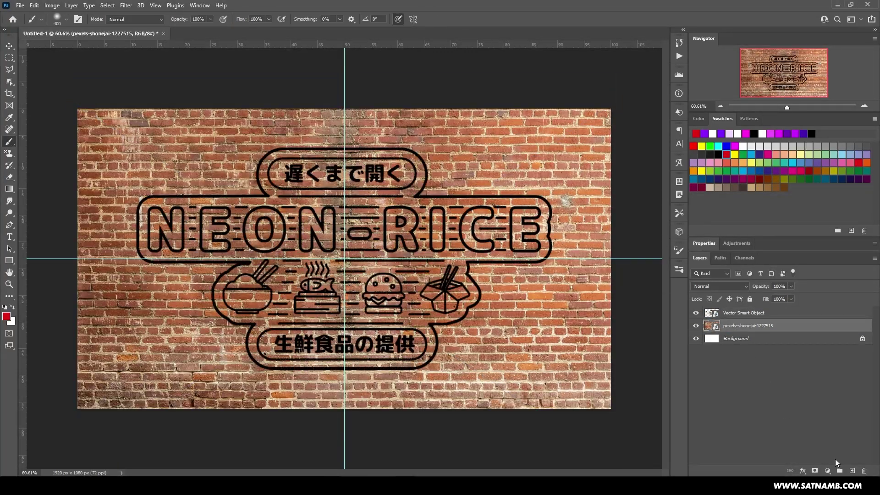
- Hide the sign layer, add an empty layer above the brick wall, and reset the colours to black and white for a gradient
{"action": "left_click", "coordinate": [695, 314]}
{"action": "left_click", "coordinate": [851, 471]}
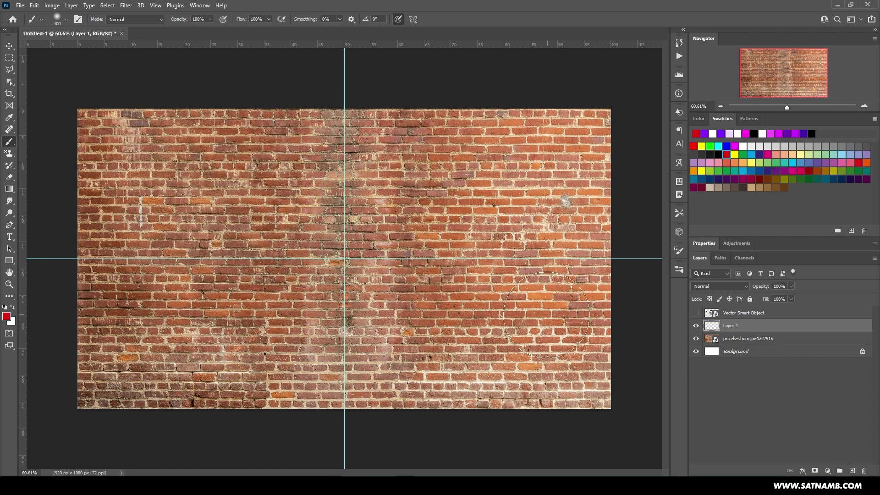
{"action": "key", "text": "g"}
{"action": "key", "text": "d"}
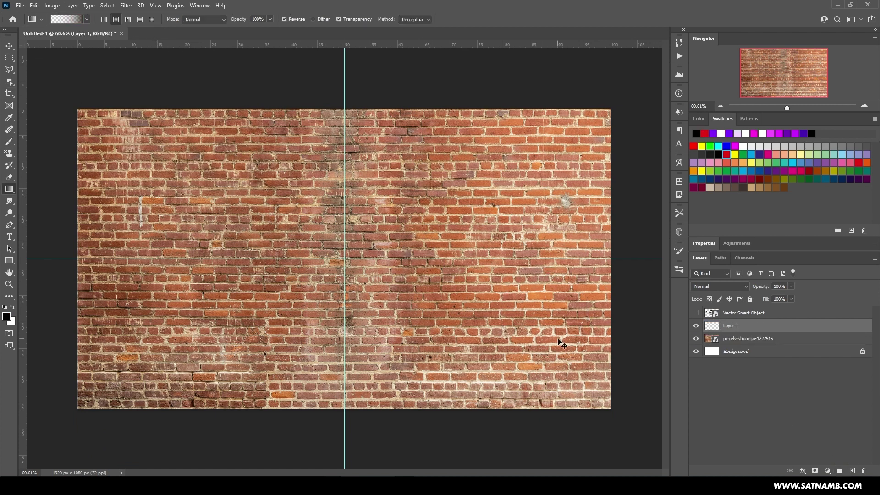
- Desaturate the brick wall layer completely with Hue/Saturation at a saturation of -100
{"action": "left_click", "coordinate": [781, 341]}
{"action": "key", "text": "ctrl+u"}
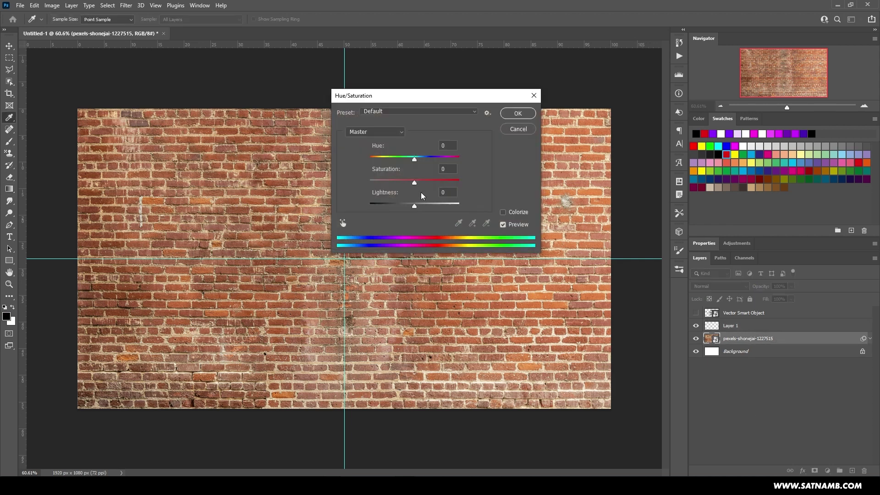
{"action": "left_click_drag", "start_coordinate": [414, 180], "coordinate": [373, 182]}
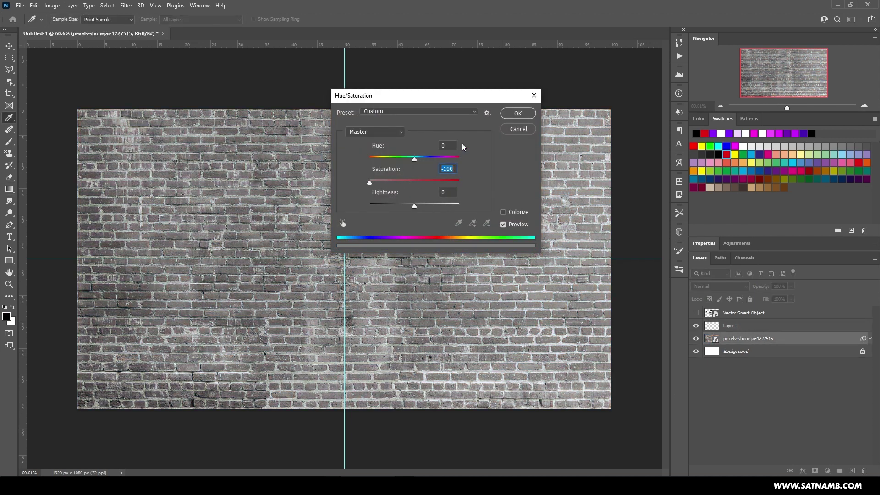
{"action": "left_click", "coordinate": [517, 114]}
- Darken the brick wall with Curves by pulling the midtones down and setting the highlight point to input 205, output 205
{"action": "key", "text": "ctrl+m"}
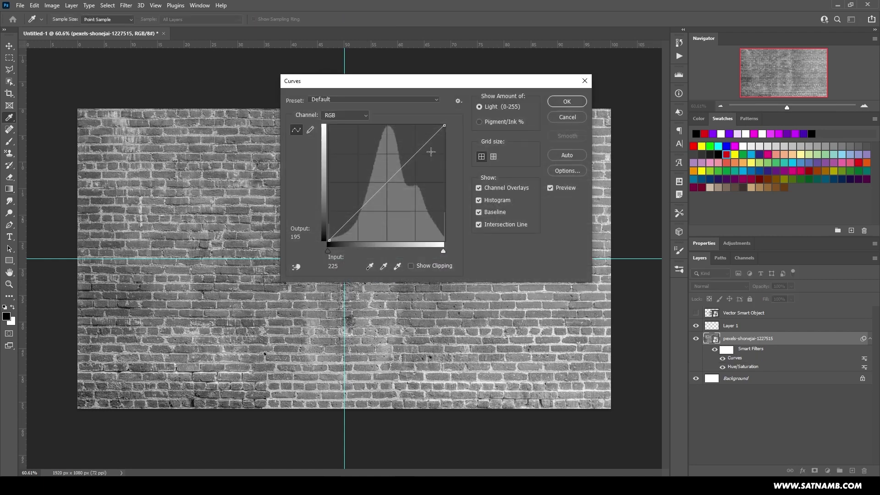
{"action": "left_click_drag", "start_coordinate": [437, 88], "coordinate": [577, 102]}
{"action": "left_click_drag", "start_coordinate": [533, 196], "coordinate": [563, 173]}
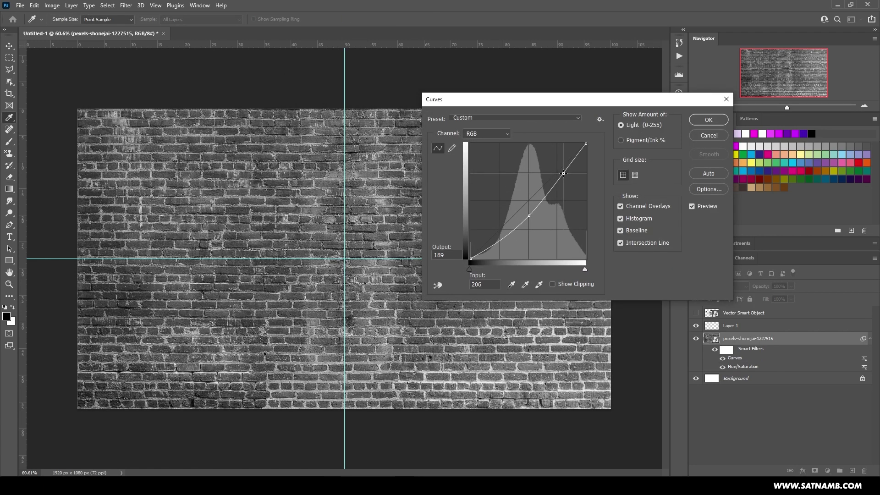
{"action": "left_click_drag", "start_coordinate": [529, 215], "coordinate": [529, 224]}
{"action": "left_click_drag", "start_coordinate": [564, 174], "coordinate": [564, 166]}
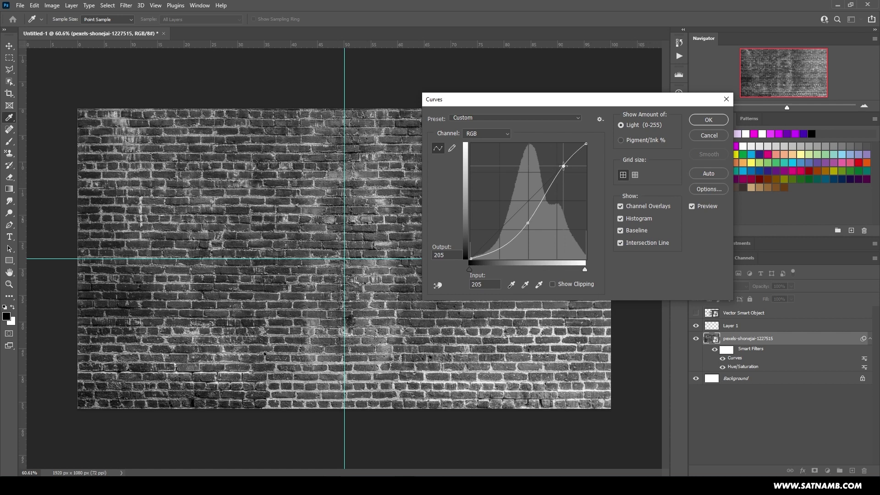
{"action": "left_click", "coordinate": [707, 122]}
- Draw a reversed radial black gradient on Layer 1 from the canvas's top centre to its bottom edge, undoing the tighter first attempt
{"action": "left_click", "coordinate": [710, 328]}
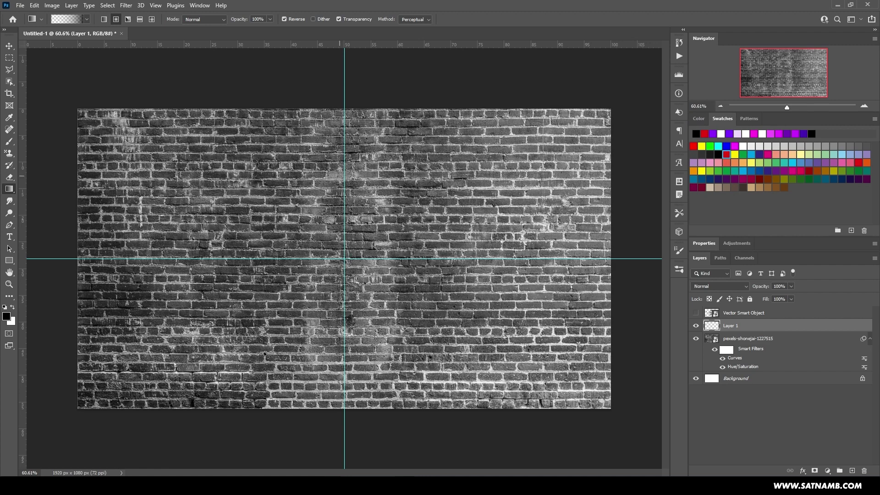
{"action": "left_click_drag", "start_coordinate": [402, 276], "coordinate": [408, 416]}
{"action": "scroll", "coordinate": [393, 349], "scroll_direction": "down", "scroll_amount": 3}
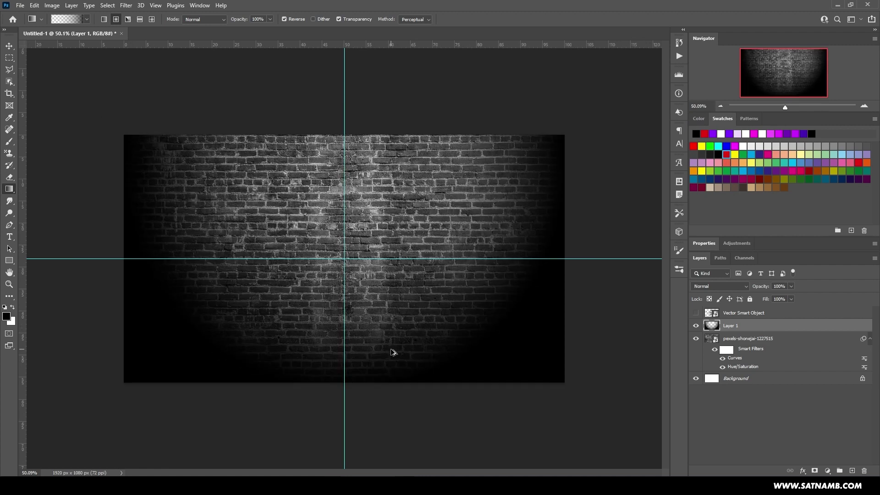
{"action": "key", "text": "ctrl+z"}
{"action": "left_click_drag", "start_coordinate": [344, 114], "coordinate": [357, 411]}
{"action": "scroll", "coordinate": [358, 411], "scroll_direction": "down", "scroll_amount": 1}
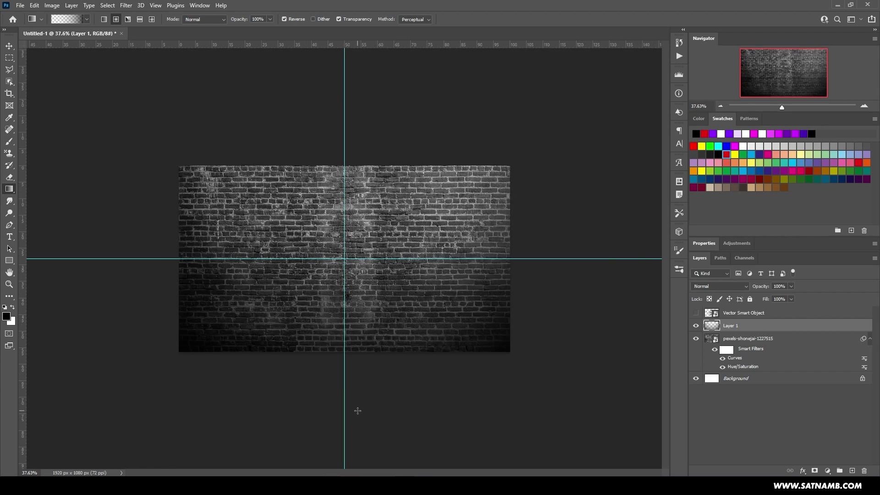
{"action": "scroll", "coordinate": [358, 346], "scroll_direction": "up", "scroll_amount": 1}
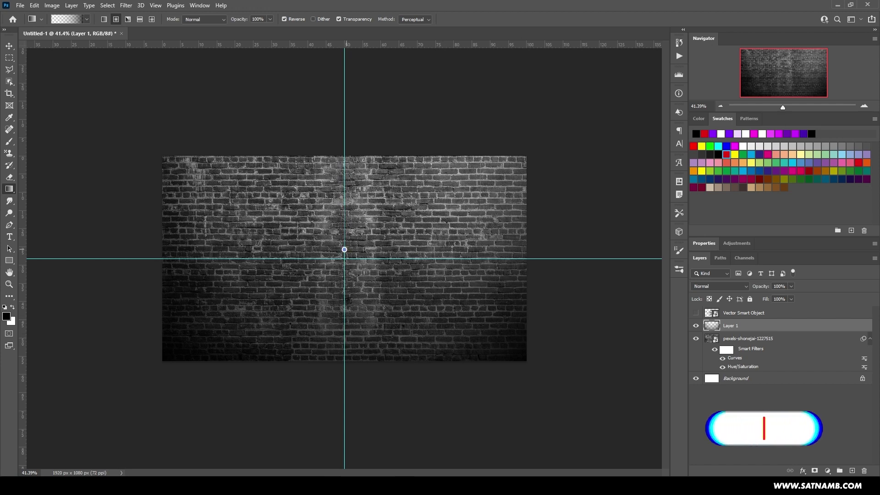
{"action": "left_click_drag", "start_coordinate": [344, 249], "coordinate": [373, 88]}
{"action": "scroll", "coordinate": [370, 123], "scroll_direction": "down", "scroll_amount": 1}
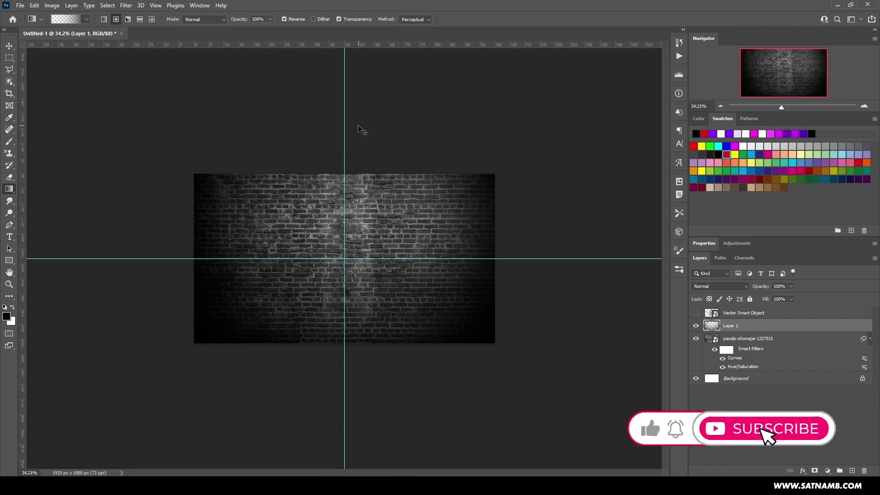
{"action": "key", "text": "ctrl+z"}
{"action": "scroll", "coordinate": [358, 131], "scroll_direction": "down", "scroll_amount": 1}
- Add a new layer above the gradient layer and fill it entirely with black
{"action": "key", "text": "b"}
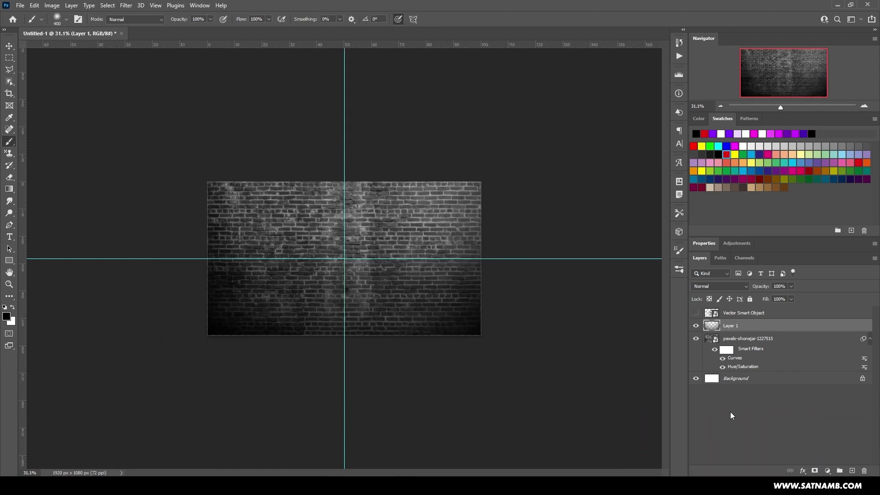
{"action": "scroll", "coordinate": [447, 275], "scroll_direction": "up", "scroll_amount": 2}
{"action": "left_click", "coordinate": [852, 471]}
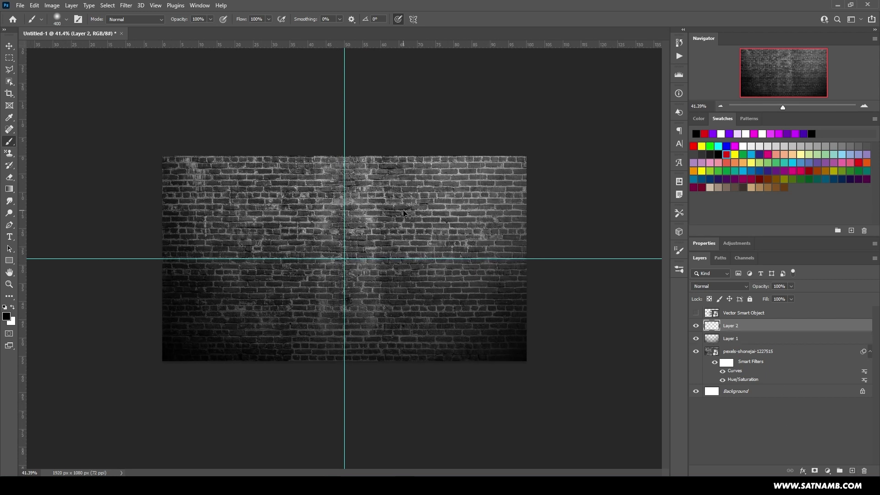
{"action": "key", "text": "ctrl+BackSpace"}
{"action": "key", "text": "alt+BackSpace"}
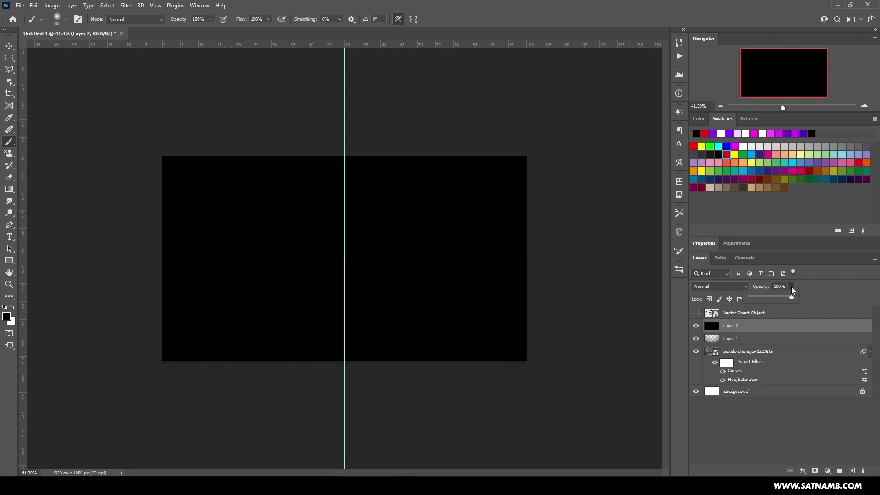
- Lower the black Layer 2's opacity to 5% and move it beneath the gradient Layer 1
{"action": "left_click", "coordinate": [791, 287]}
{"action": "left_click_drag", "start_coordinate": [793, 296], "coordinate": [753, 340]}
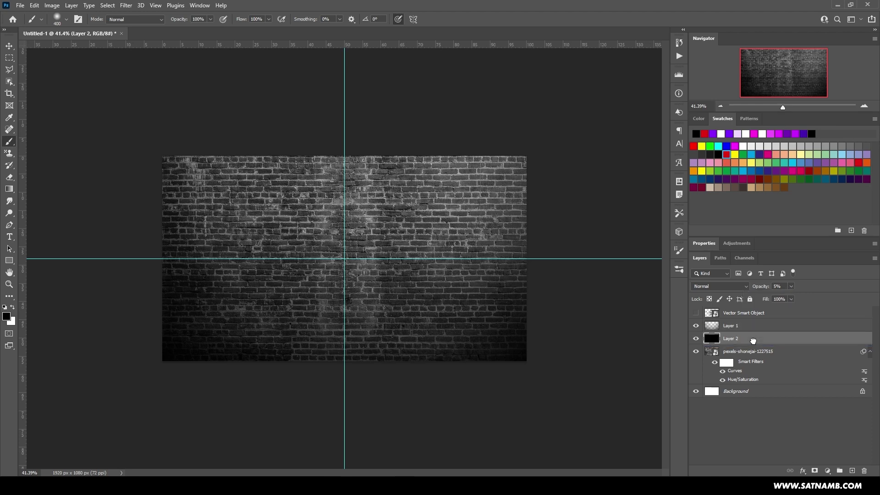
{"action": "left_click", "coordinate": [745, 465]}
- Make the Vector Smart Object sign artwork visible over the brick wall and select its layer
{"action": "key", "text": "ctrl+plus"}
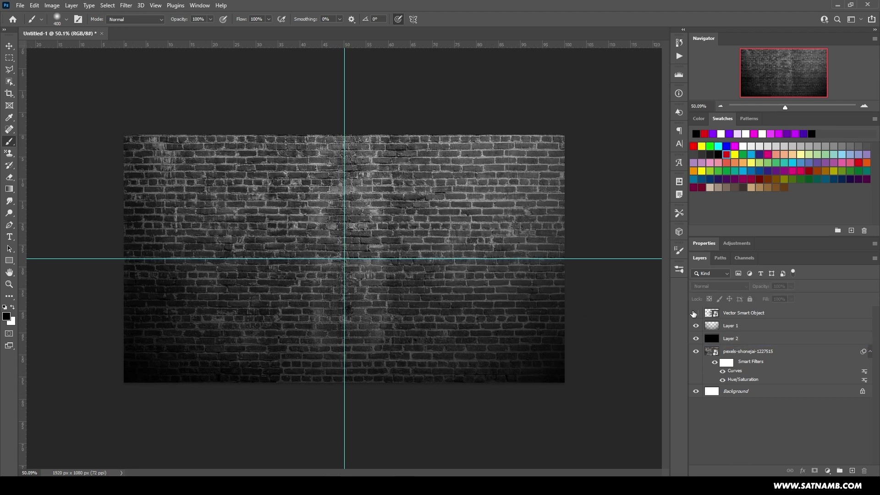
{"action": "left_click", "coordinate": [695, 313]}
{"action": "left_click", "coordinate": [751, 316]}
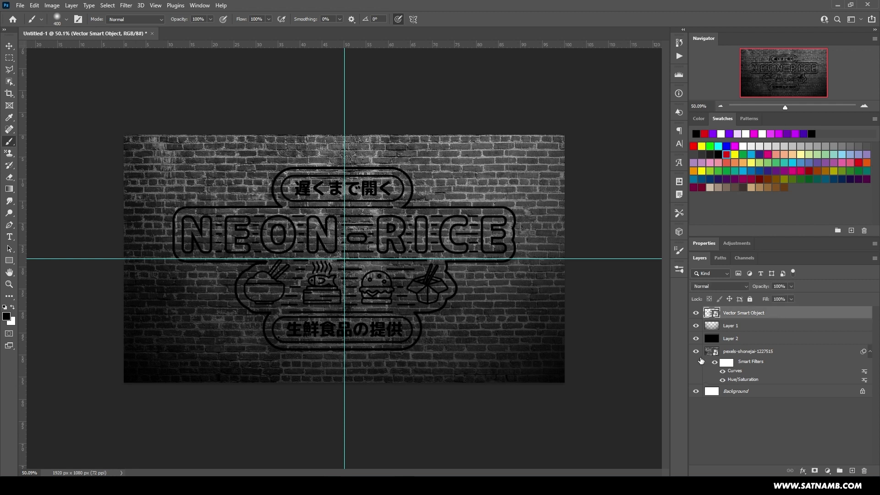
{"action": "left_click", "coordinate": [759, 326]}
{"action": "left_click", "coordinate": [747, 315]}
- Style the sign with a purple Color Overlay, an Outer Glow and a white Screen Inner Glow at 80% opacity, sourced from Center, size 6 px
{"action": "left_click", "coordinate": [802, 471]}
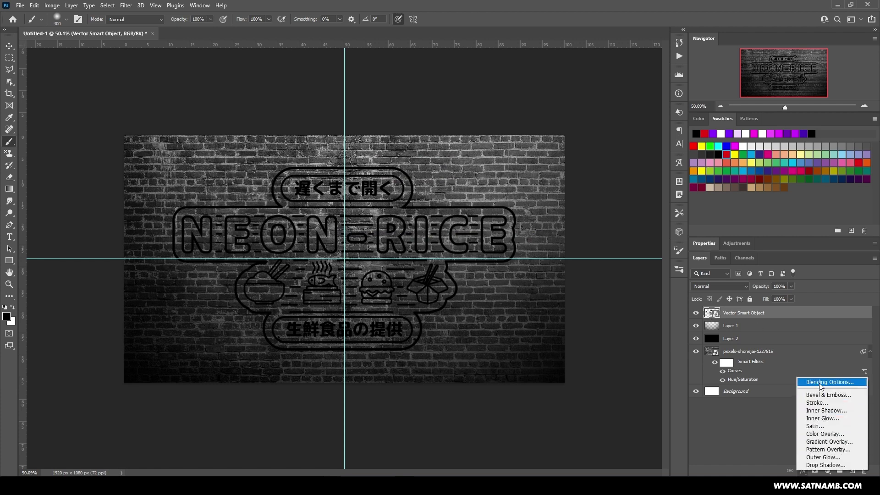
{"action": "left_click", "coordinate": [820, 382]}
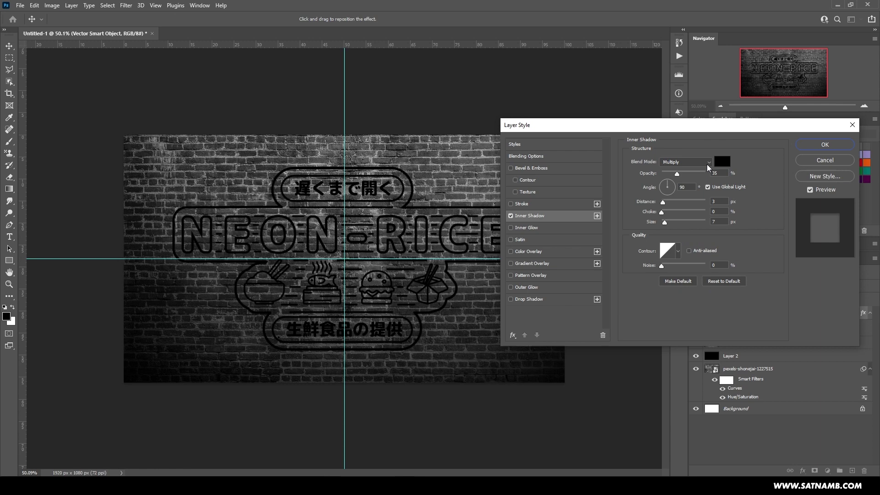
{"action": "left_click", "coordinate": [706, 164]}
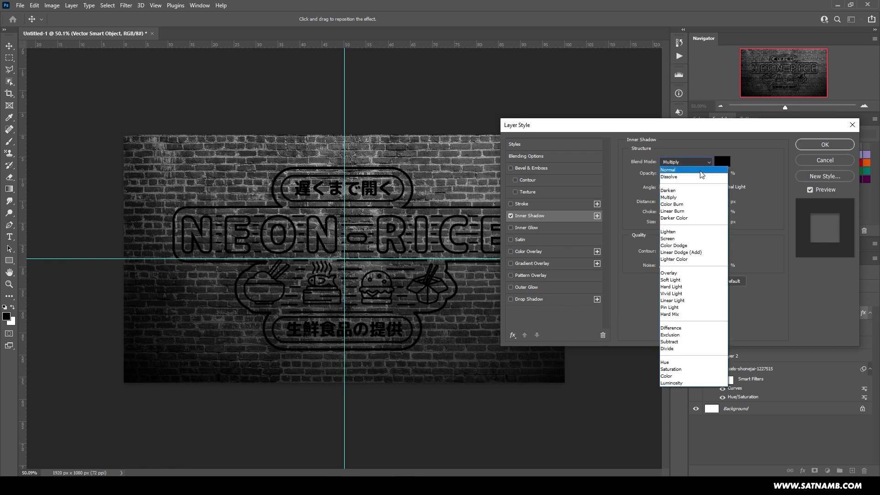
{"action": "left_click", "coordinate": [678, 242]}
{"action": "left_click", "coordinate": [526, 227]}
{"action": "left_click", "coordinate": [685, 159]}
{"action": "left_click", "coordinate": [690, 165]}
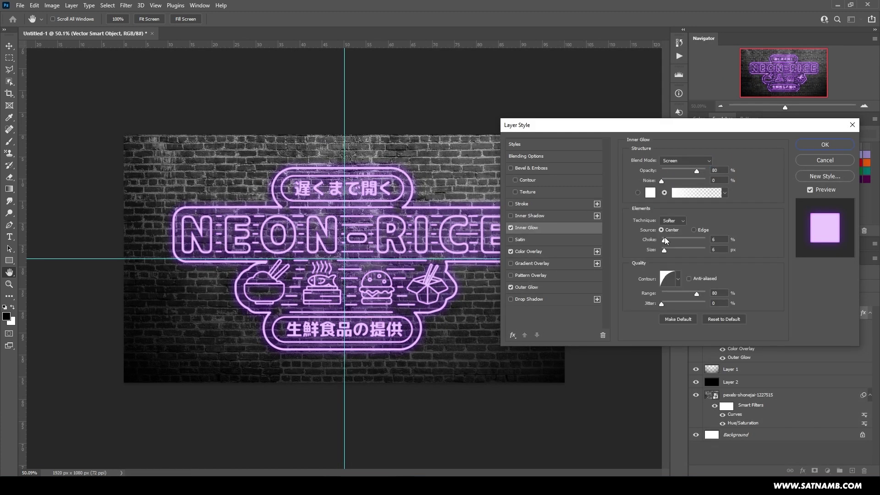
{"action": "left_click_drag", "start_coordinate": [666, 241], "coordinate": [667, 241]}
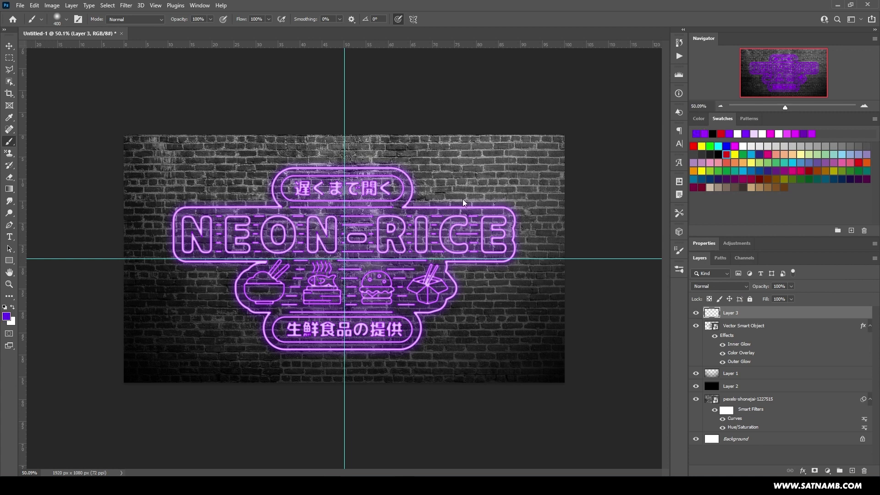
- Paint soft violet over the whole sign on Layer 3, blended as Linear Dodge (Add) with fill at 21%
{"action": "mouse_move", "coordinate": [202, 233]}
{"action": "left_mouse_down"}
{"action": "mouse_move", "coordinate": [390, 252]}
{"action": "mouse_move", "coordinate": [488, 246]}
{"action": "mouse_move", "coordinate": [450, 227]}
{"action": "mouse_move", "coordinate": [310, 220]}
{"action": "mouse_move", "coordinate": [294, 182]}
{"action": "mouse_move", "coordinate": [398, 197]}
{"action": "left_mouse_up"}
{"action": "mouse_move", "coordinate": [316, 294]}
{"action": "left_mouse_down"}
{"action": "mouse_move", "coordinate": [261, 293]}
{"action": "mouse_move", "coordinate": [399, 284]}
{"action": "mouse_move", "coordinate": [284, 303]}
{"action": "mouse_move", "coordinate": [380, 335]}
{"action": "mouse_move", "coordinate": [424, 327]}
{"action": "left_mouse_up"}
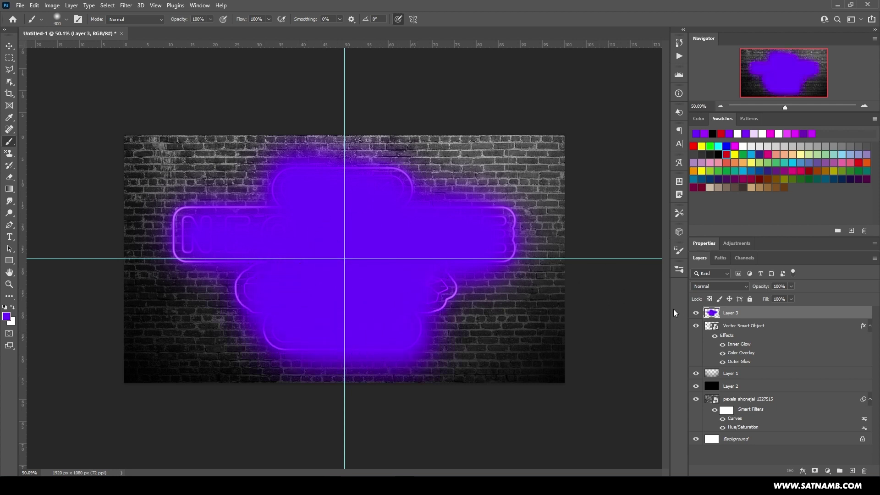
{"action": "left_click", "coordinate": [719, 286]}
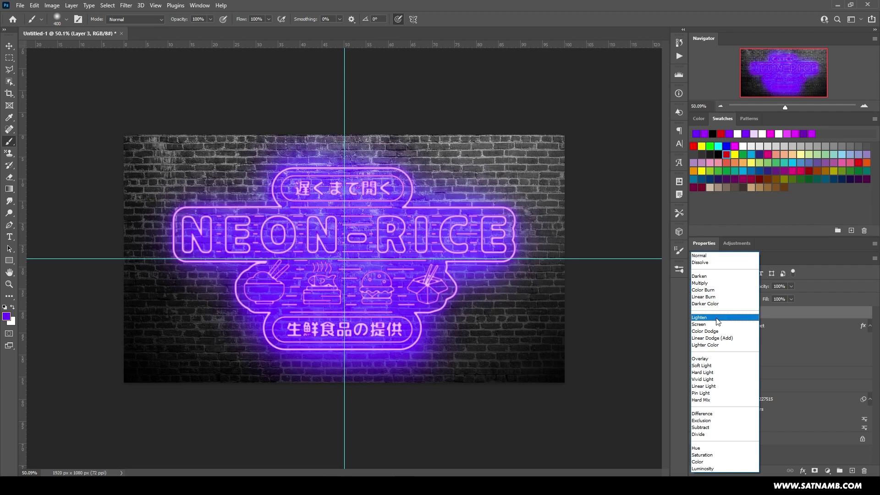
{"action": "left_click", "coordinate": [715, 338]}
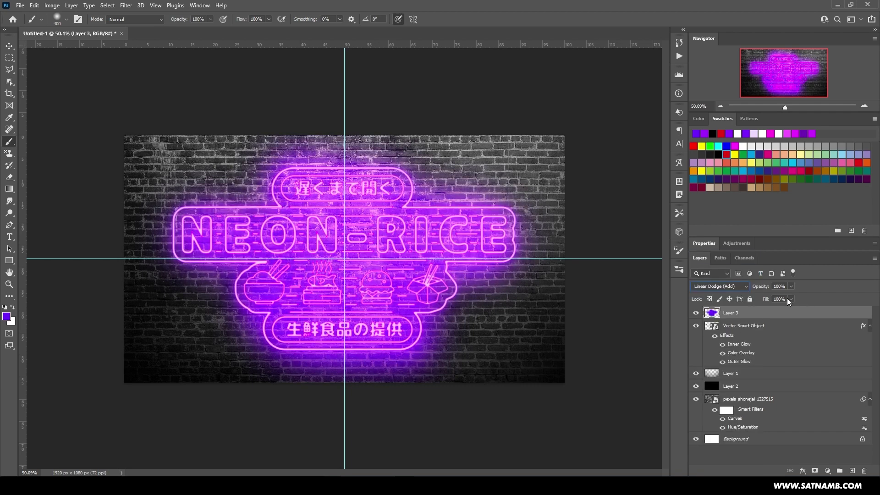
{"action": "left_click", "coordinate": [790, 300]}
{"action": "left_click_drag", "start_coordinate": [748, 311], "coordinate": [755, 312]}
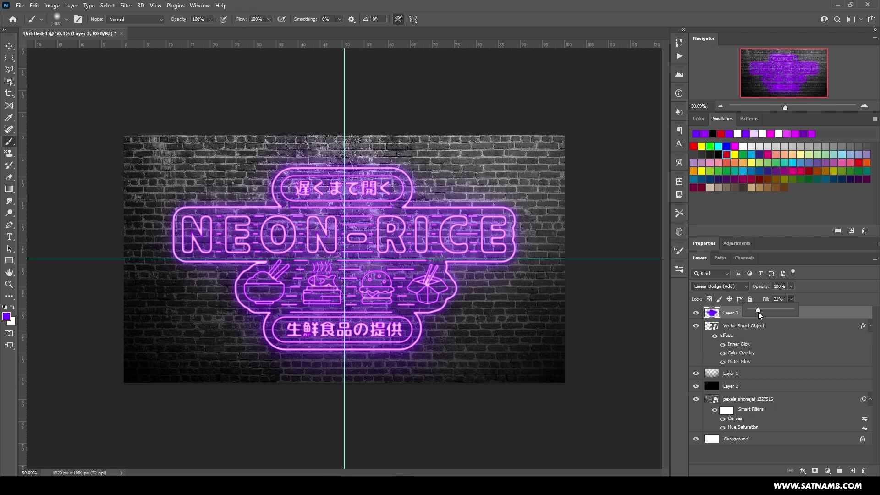
- Fine-tune the Inner Glow size in the Vector Smart Object's layer style
{"action": "double_click", "coordinate": [741, 353]}
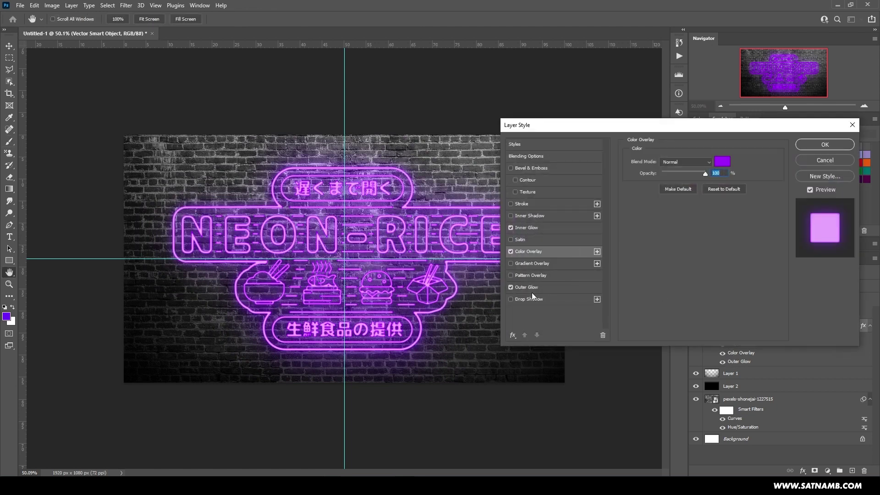
{"action": "left_click", "coordinate": [529, 288]}
{"action": "left_click", "coordinate": [526, 228]}
{"action": "left_click_drag", "start_coordinate": [665, 250], "coordinate": [664, 251]}
{"action": "left_click", "coordinate": [850, 141]}
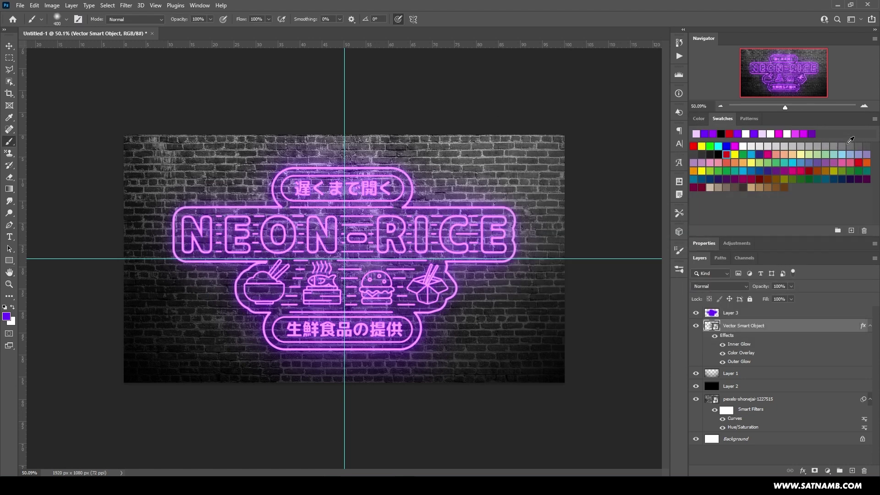
- Add a new layer above Layer 3 and paint the entire canvas light blue with a soft 500 px brush
{"action": "left_click", "coordinate": [742, 313]}
{"action": "left_click", "coordinate": [851, 471]}
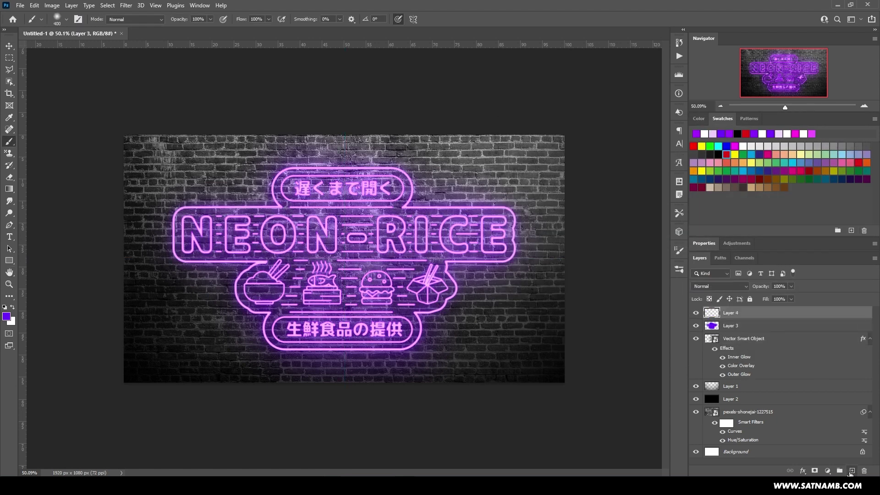
{"action": "left_click", "coordinate": [746, 133]}
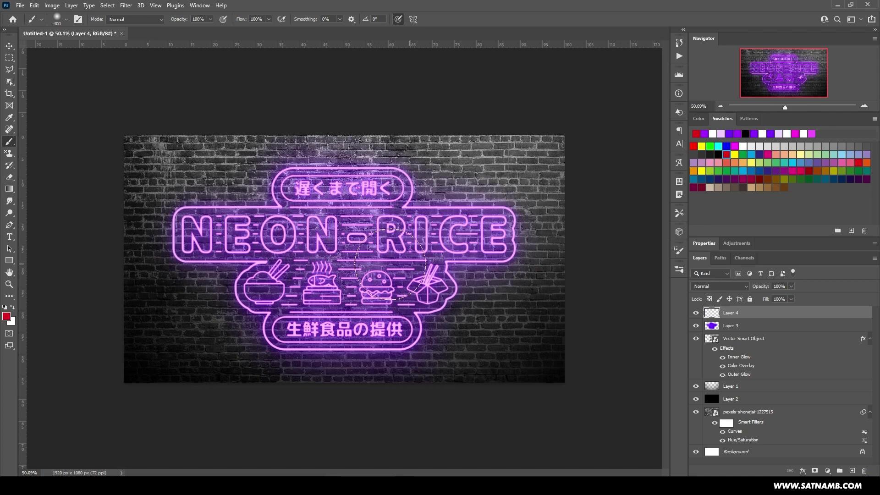
{"action": "key", "text": "bracketleft"}
{"action": "key", "text": "bracketright"}
{"action": "key", "text": "bracketright"}
{"action": "left_click", "coordinate": [751, 153]}
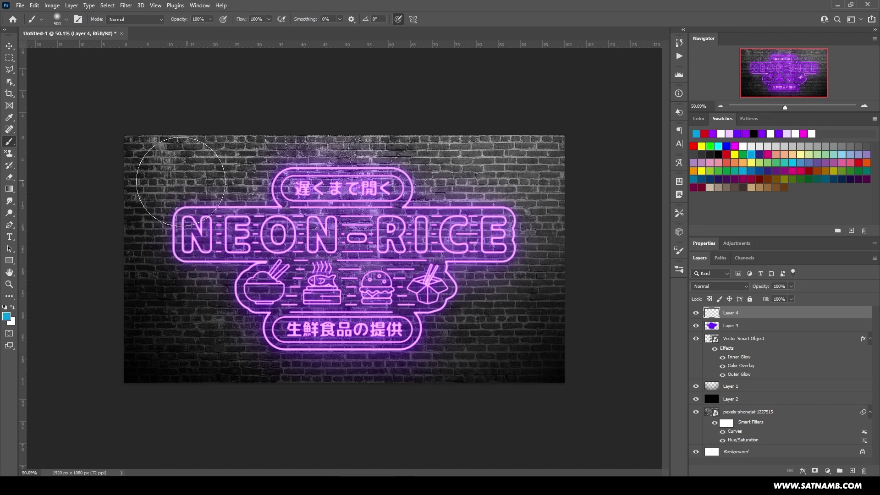
{"action": "mouse_move", "coordinate": [142, 178]}
{"action": "left_mouse_down"}
{"action": "mouse_move", "coordinate": [137, 158]}
{"action": "mouse_move", "coordinate": [142, 181]}
{"action": "mouse_move", "coordinate": [78, 236]}
{"action": "mouse_move", "coordinate": [436, 334]}
{"action": "mouse_move", "coordinate": [197, 357]}
{"action": "left_mouse_up"}
- Set the blue Layer 4's blend mode to Hue so it recolors the neon glow
{"action": "left_click", "coordinate": [719, 287]}
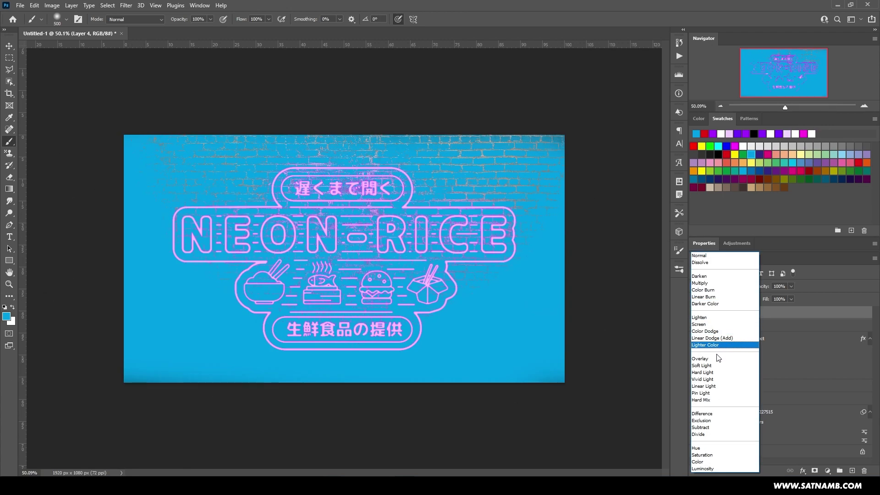
{"action": "left_click", "coordinate": [727, 448]}
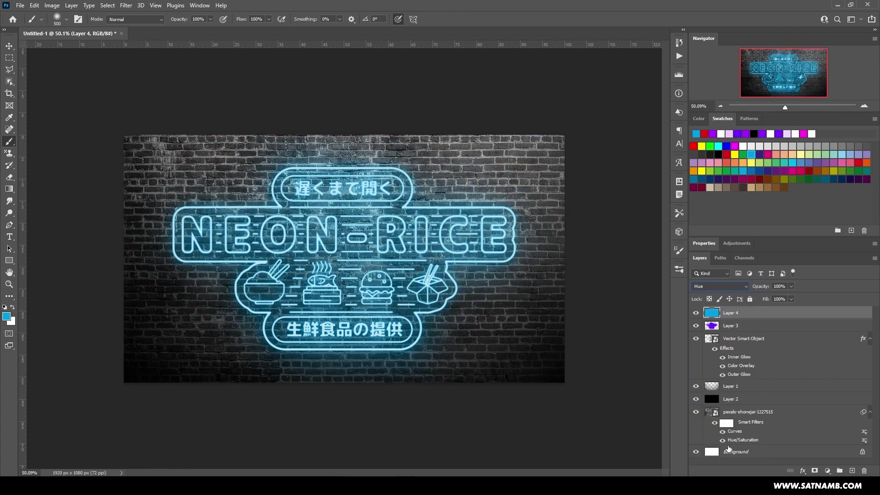
{"action": "left_click_drag", "start_coordinate": [763, 310], "coordinate": [802, 310]}
{"action": "left_click", "coordinate": [723, 298]}
- Shift Layer 4's hue to +110 with Hue/Saturation to turn the neon sign magenta
{"action": "key", "text": "ctrl+u"}
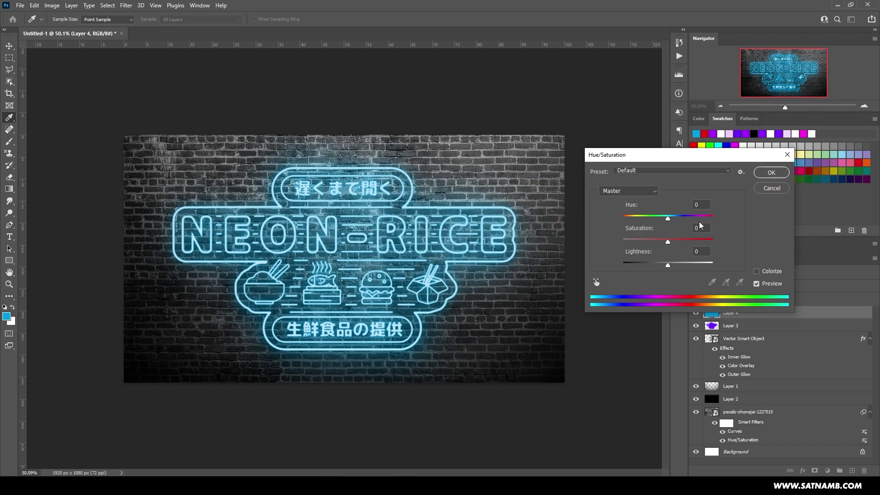
{"action": "mouse_move", "coordinate": [699, 221]}
{"action": "left_mouse_down"}
{"action": "mouse_move", "coordinate": [709, 219]}
{"action": "mouse_move", "coordinate": [681, 221]}
{"action": "mouse_move", "coordinate": [703, 221]}
{"action": "mouse_move", "coordinate": [695, 220]}
{"action": "left_mouse_up"}
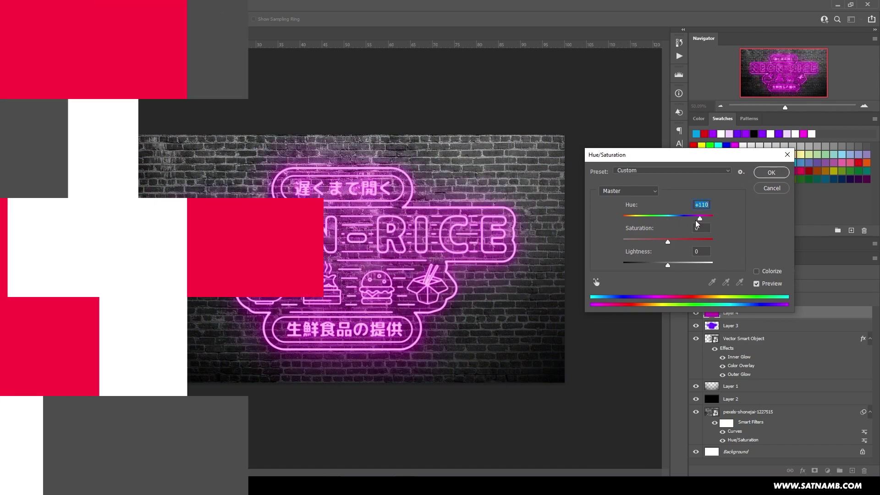